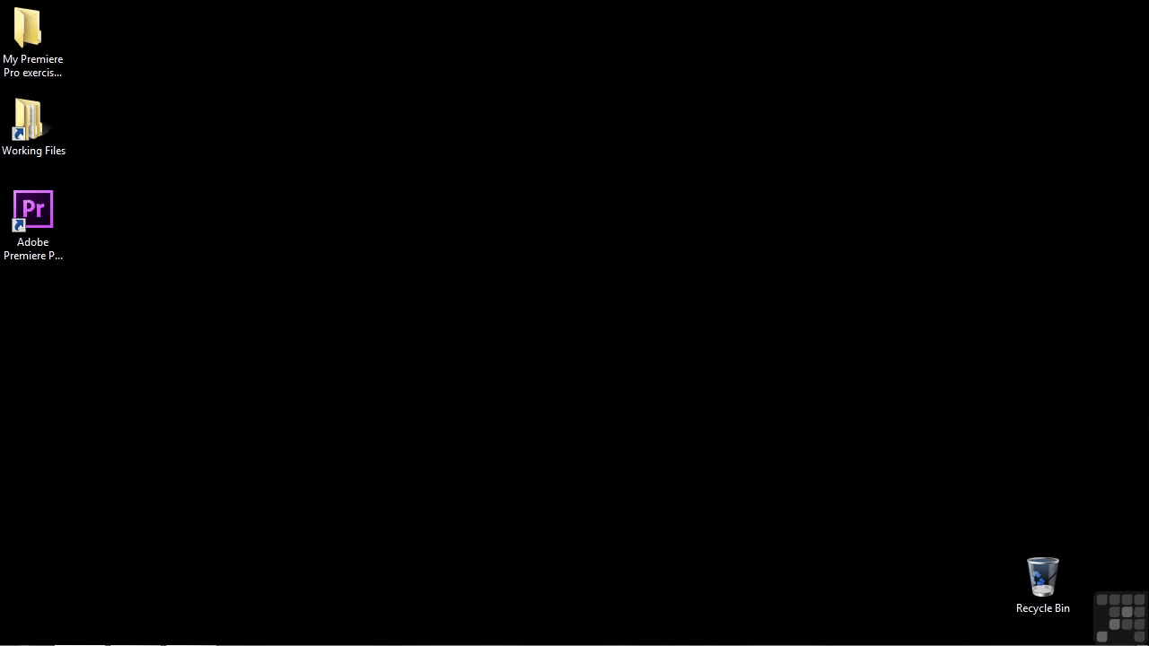
Step: Open '1905-misc and noise removal.prproj' from the Working Files projects folder in Premiere Pro
double_click(25, 151)
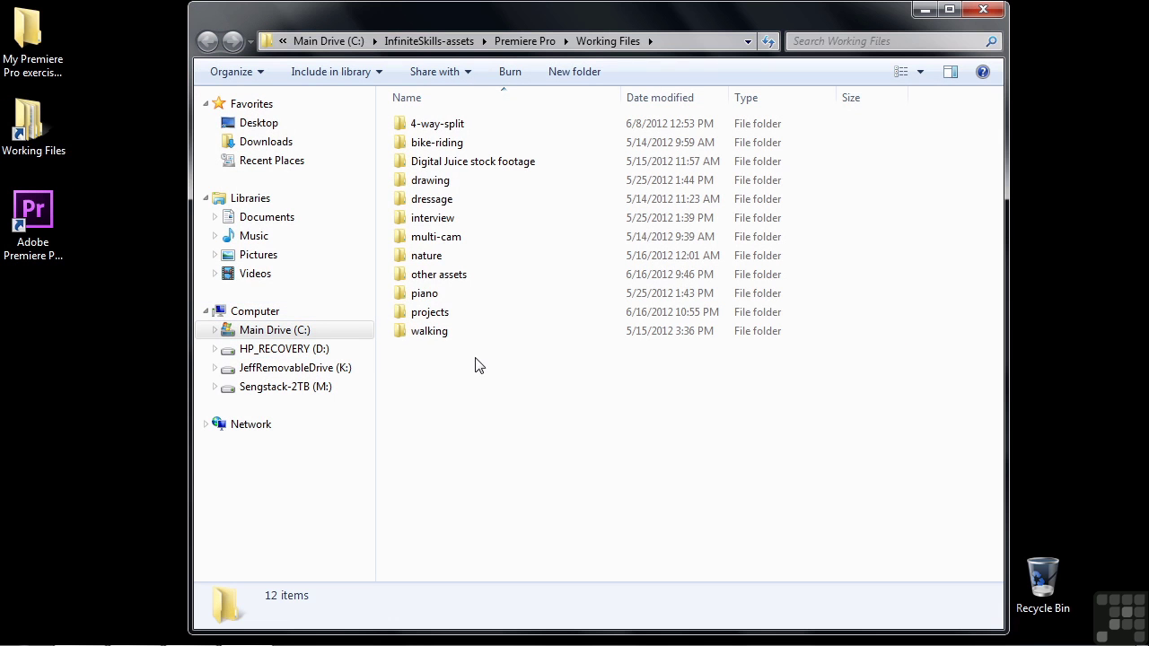
left_click(452, 318)
double_click(452, 321)
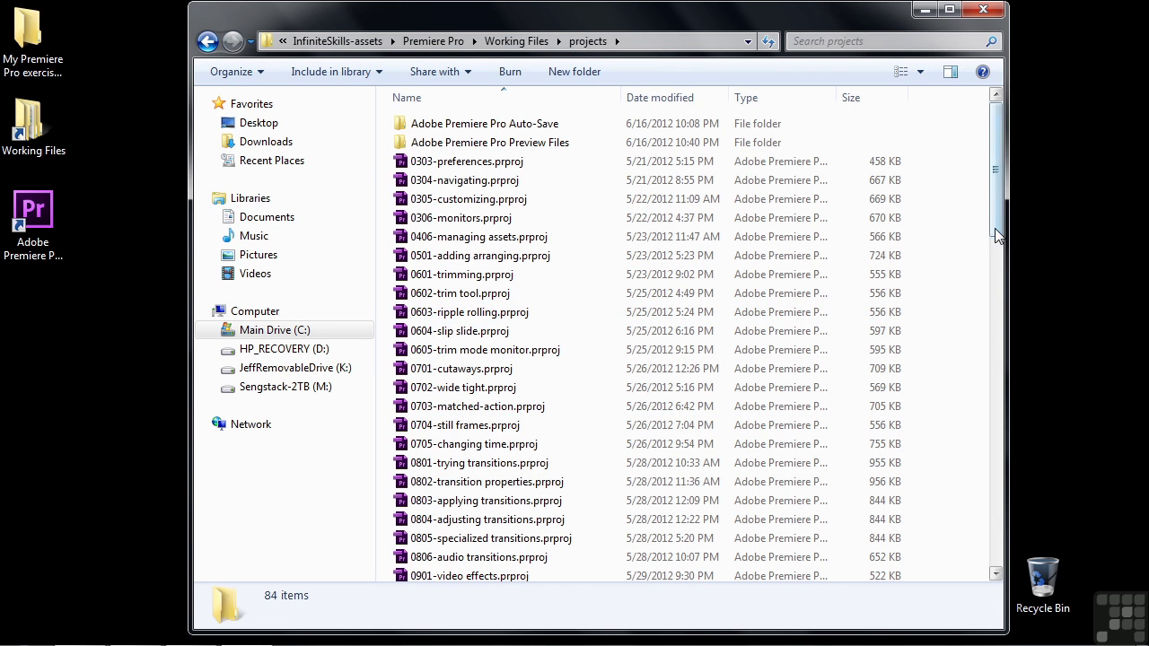
left_click_drag(996, 166, 996, 573)
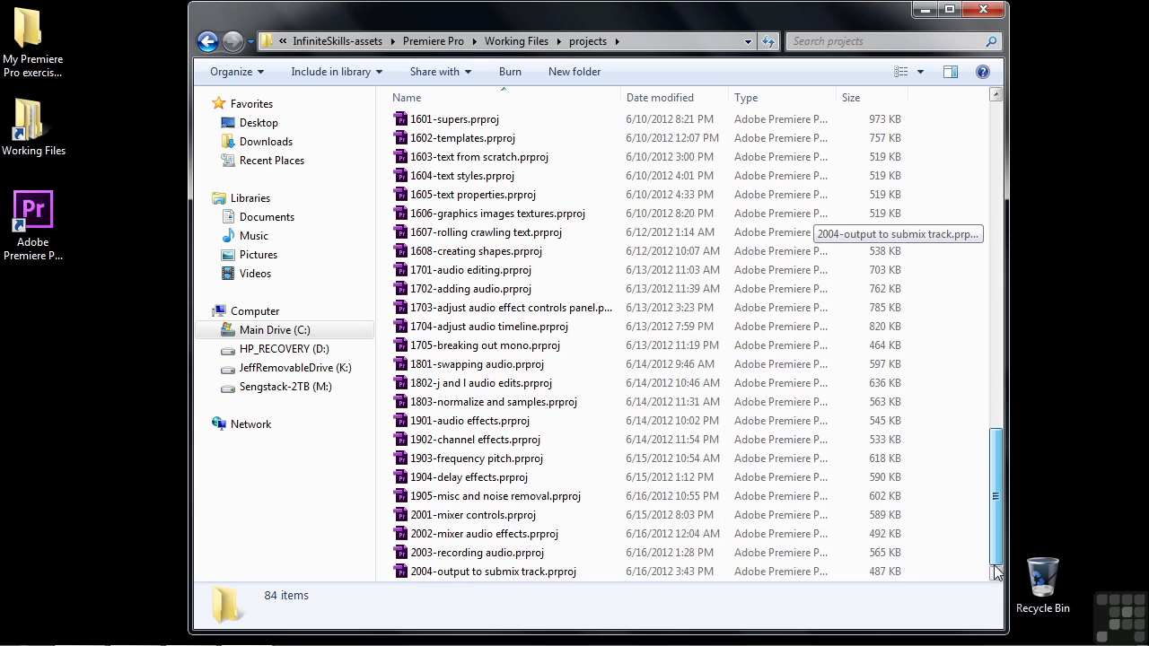
double_click(468, 495)
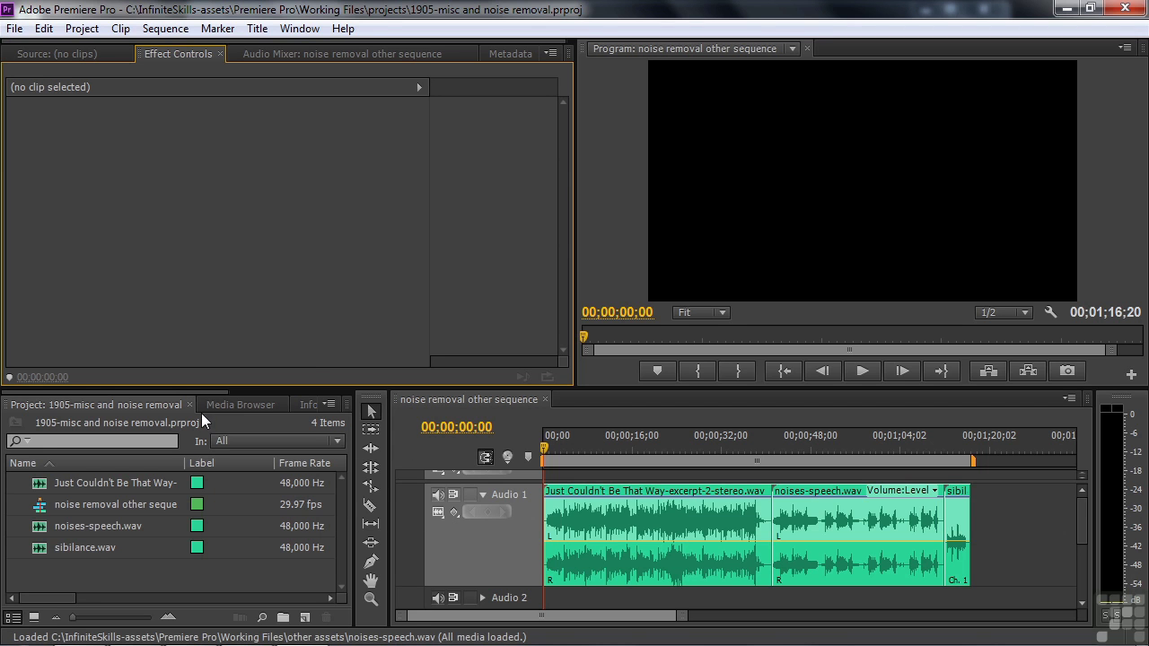
Step: Show the Effects panel with the Audio Effects category expanded
left_click_drag(192, 389, 319, 399)
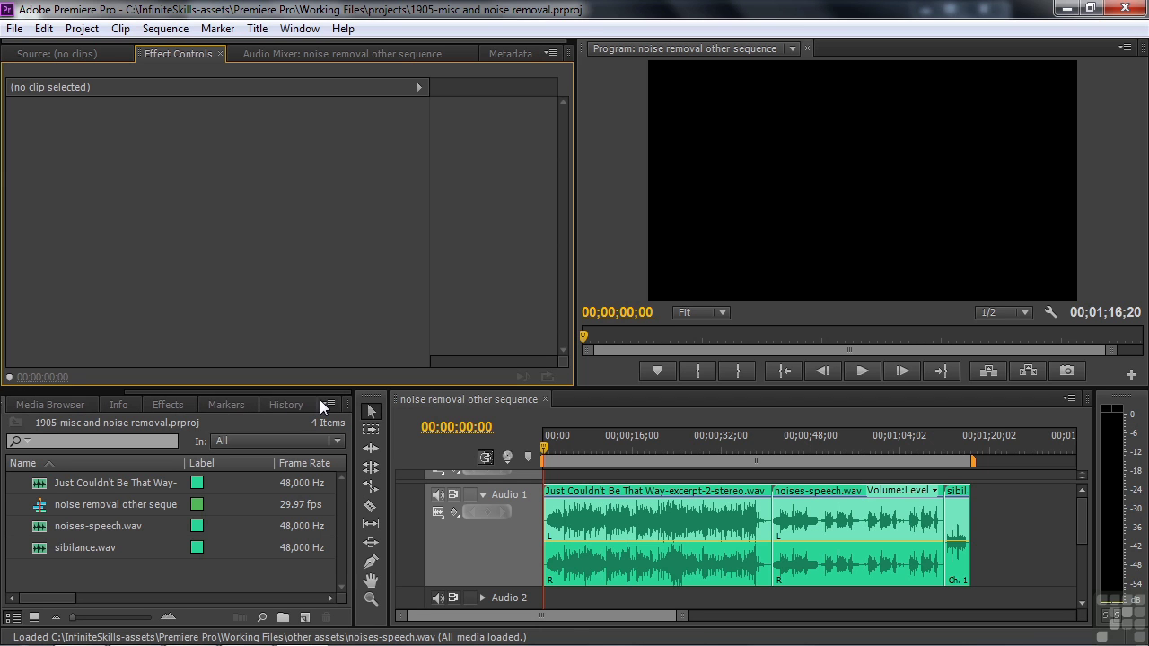
left_click(171, 406)
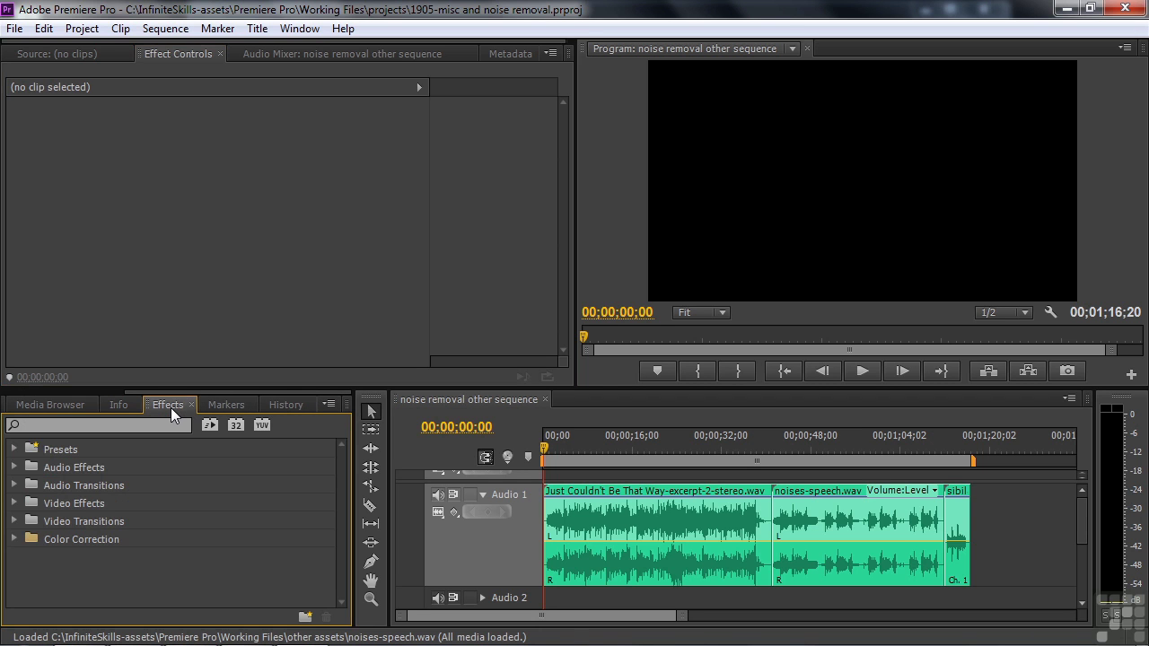
left_click(14, 467)
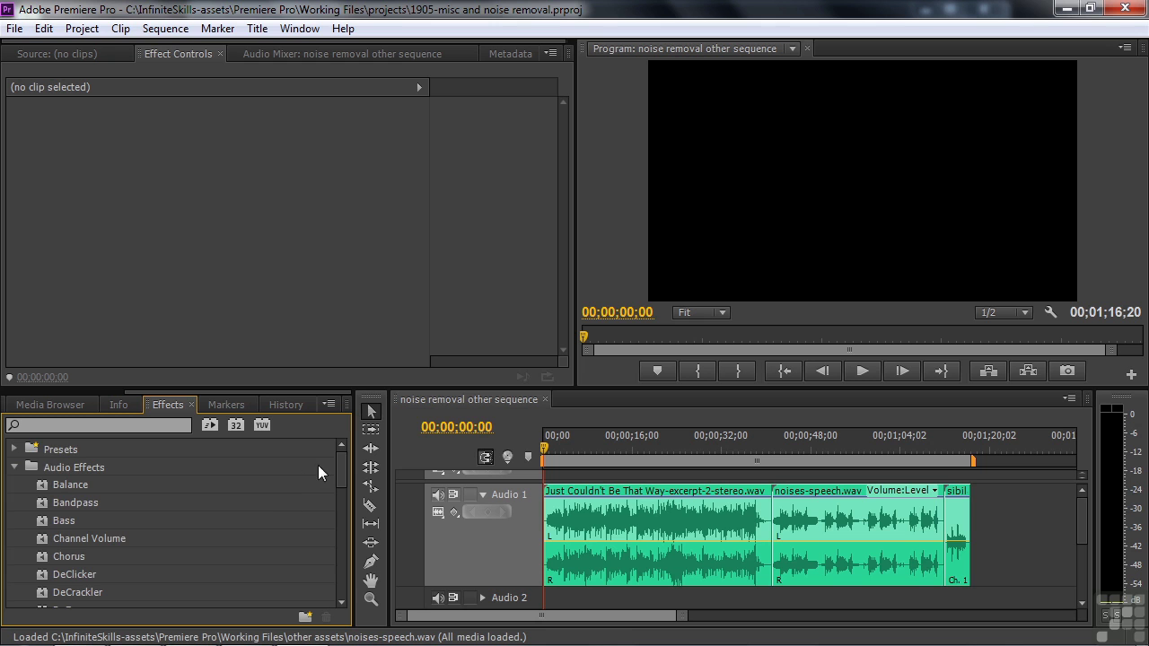
left_click_drag(343, 465, 334, 530)
Step: Try the Invert effect on the first music clip, listen to it, then delete it
left_click(655, 539)
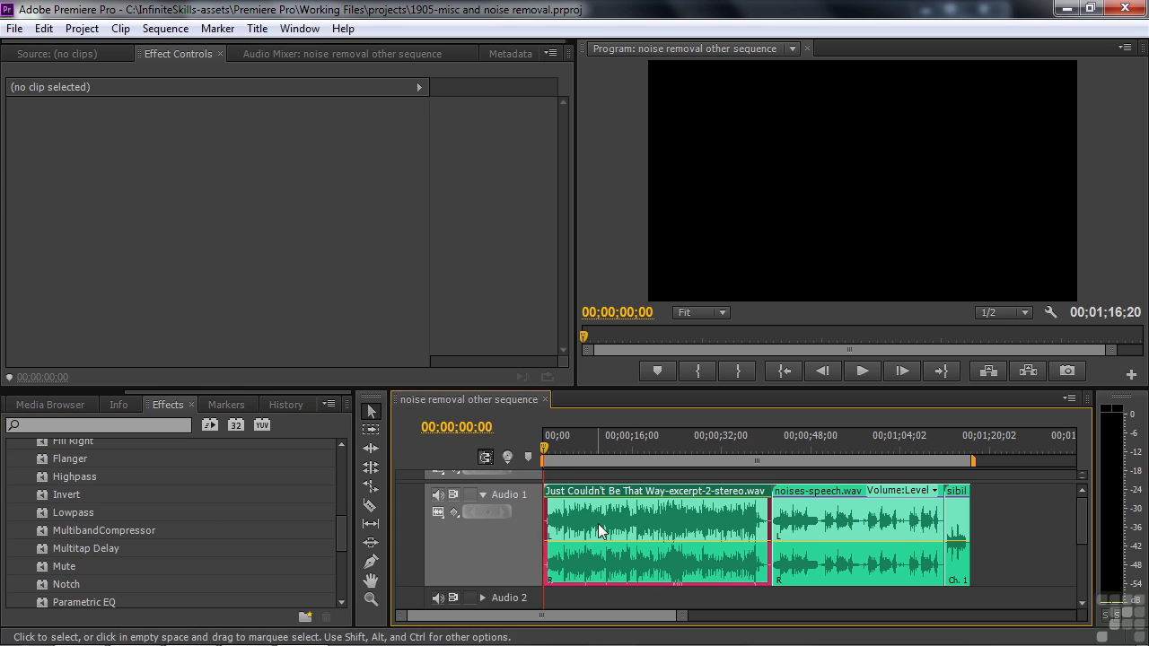
left_click(566, 446)
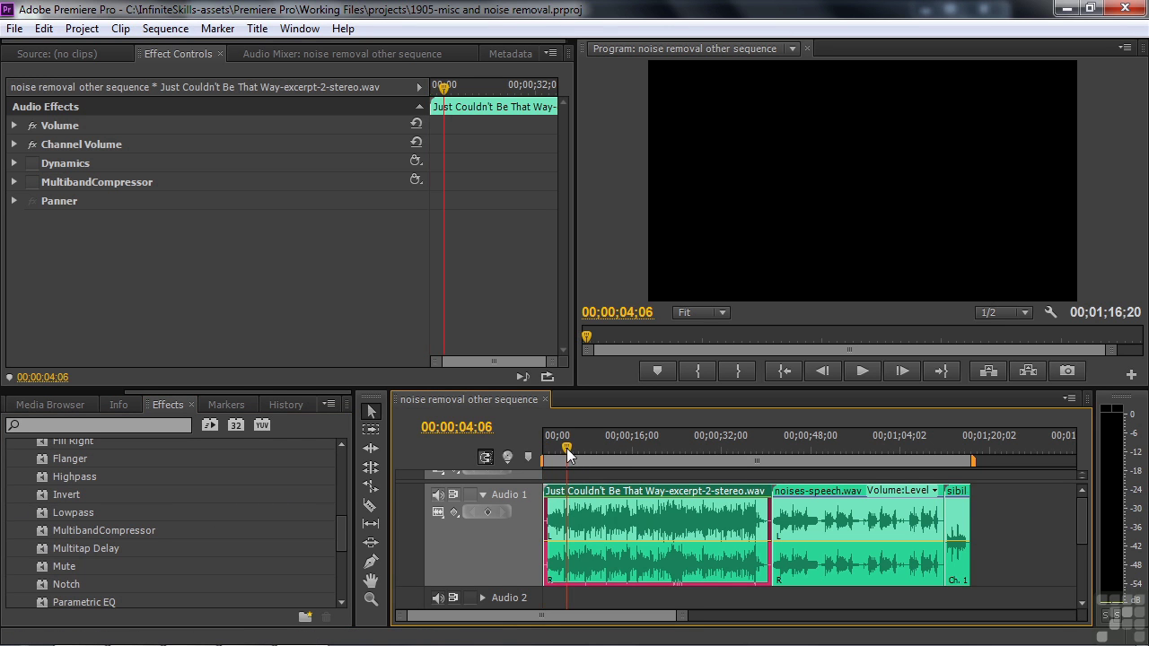
key("space")
key("space")
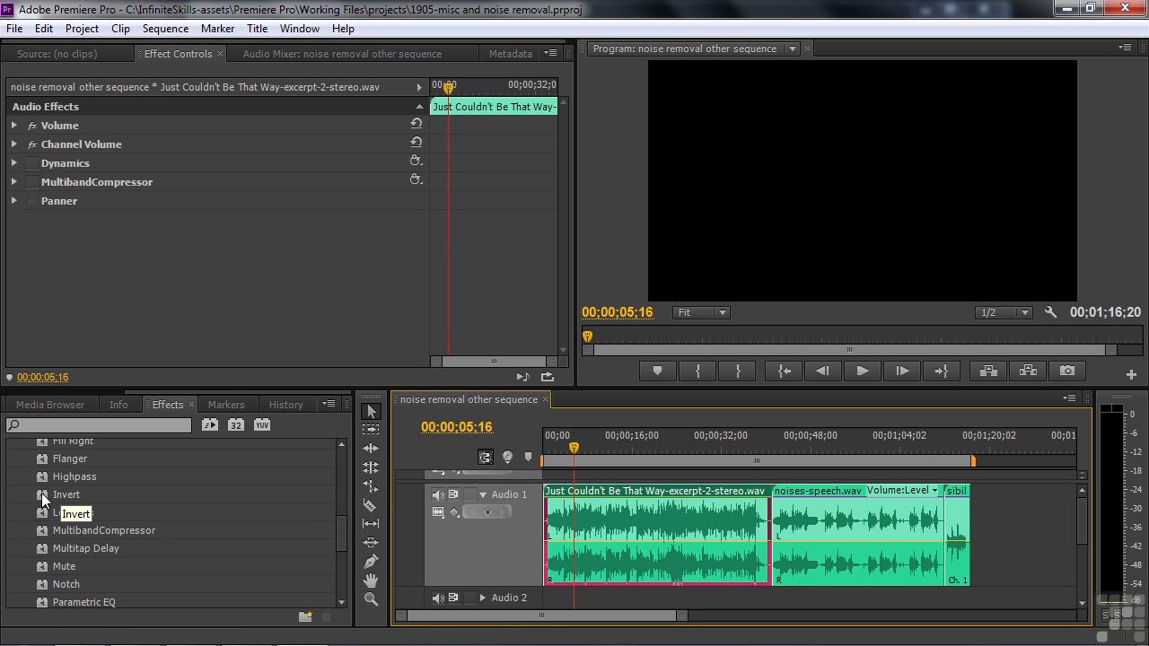
left_click(41, 492)
double_click(41, 493)
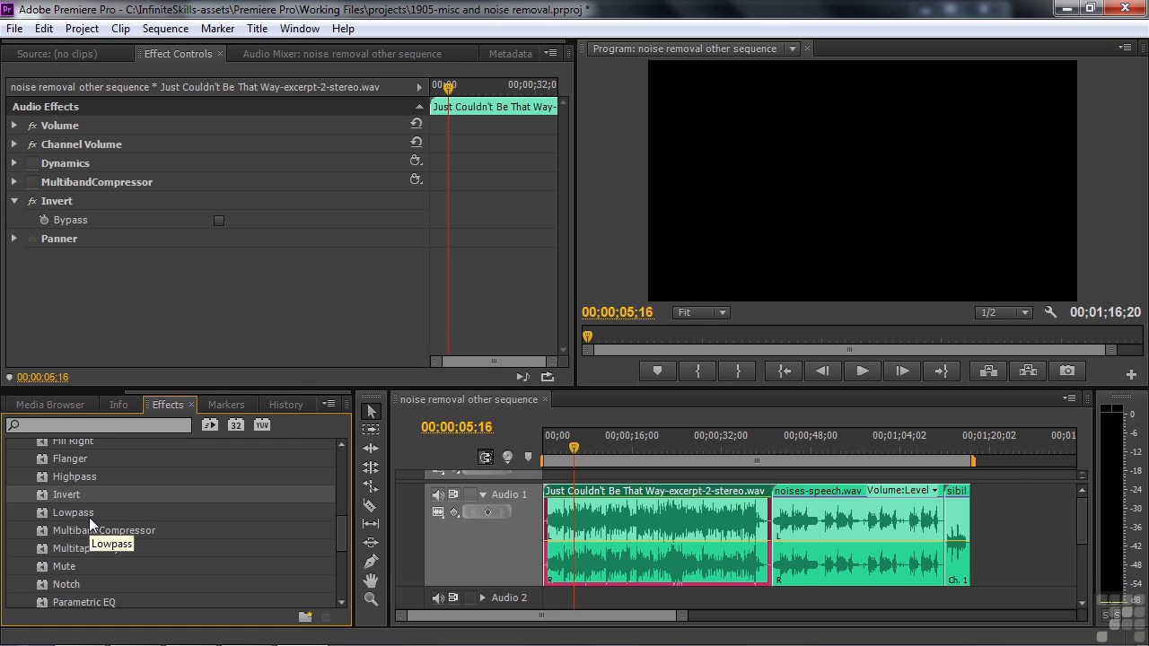
key("space")
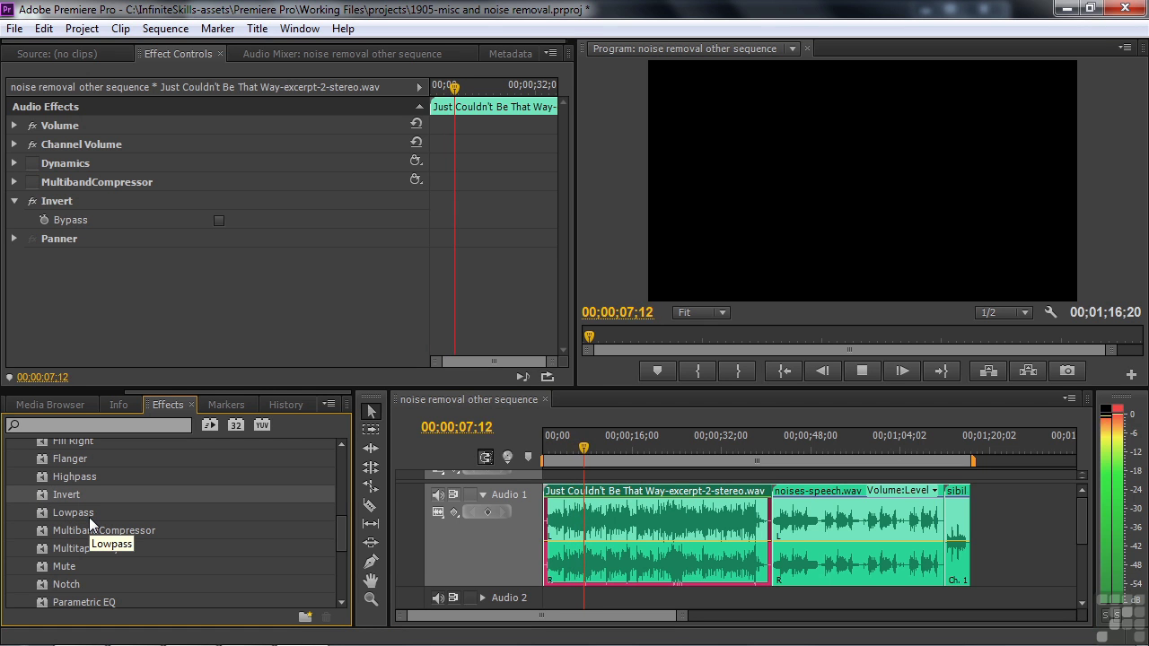
key("space")
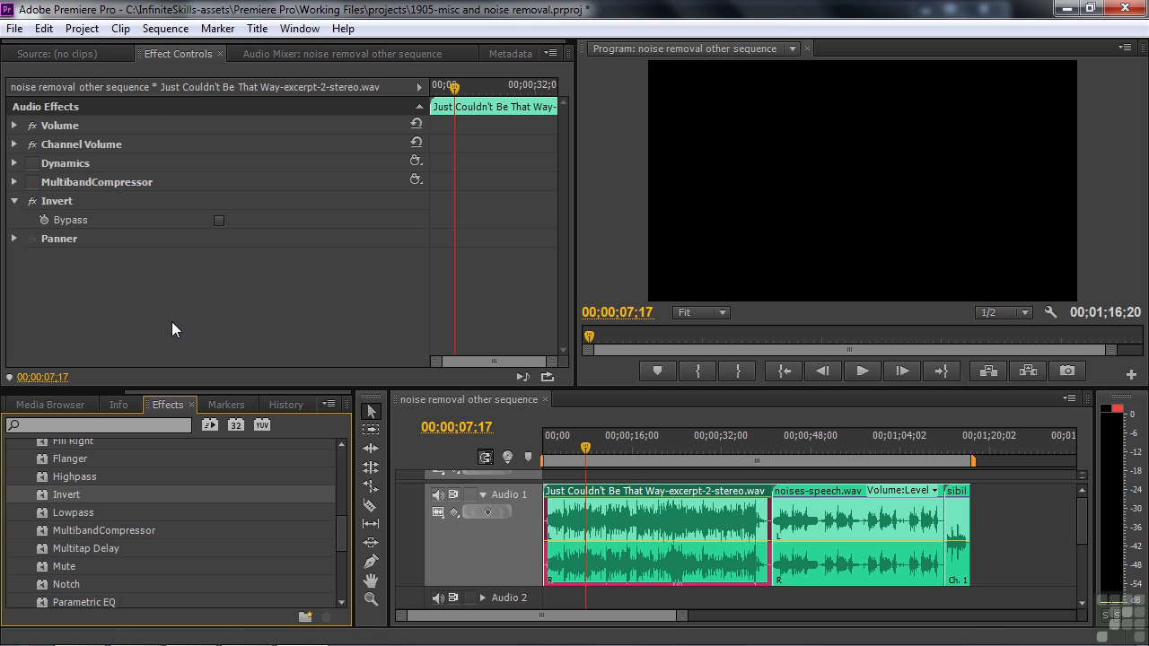
left_click(54, 201)
key("Delete")
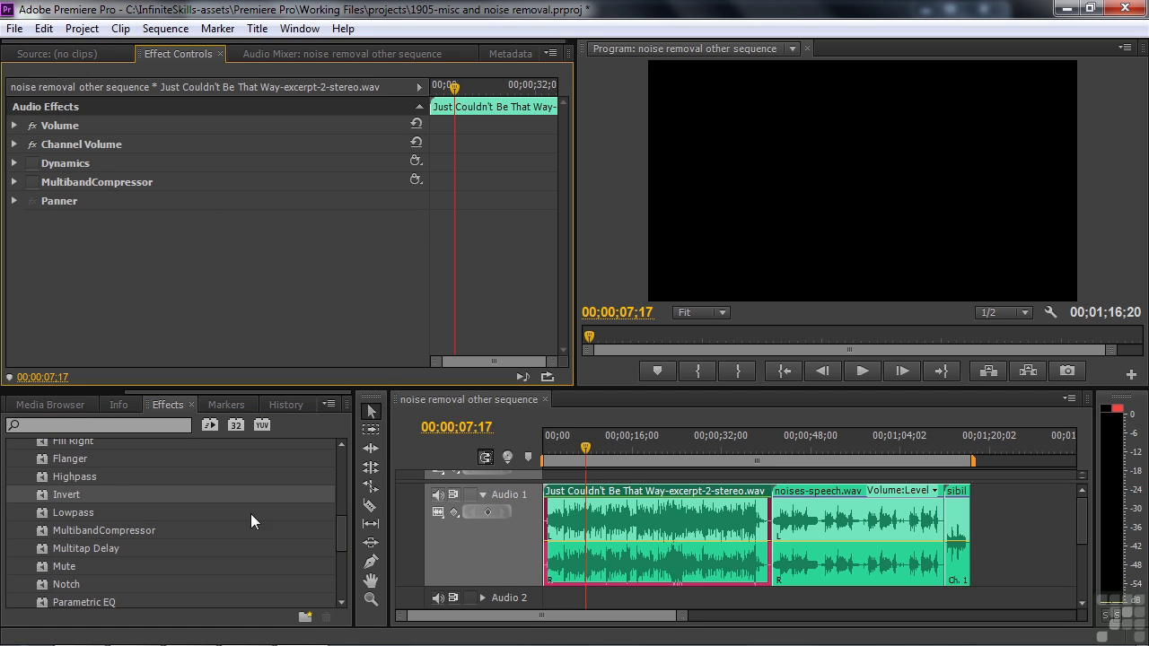
scroll(340, 527, "down", 2)
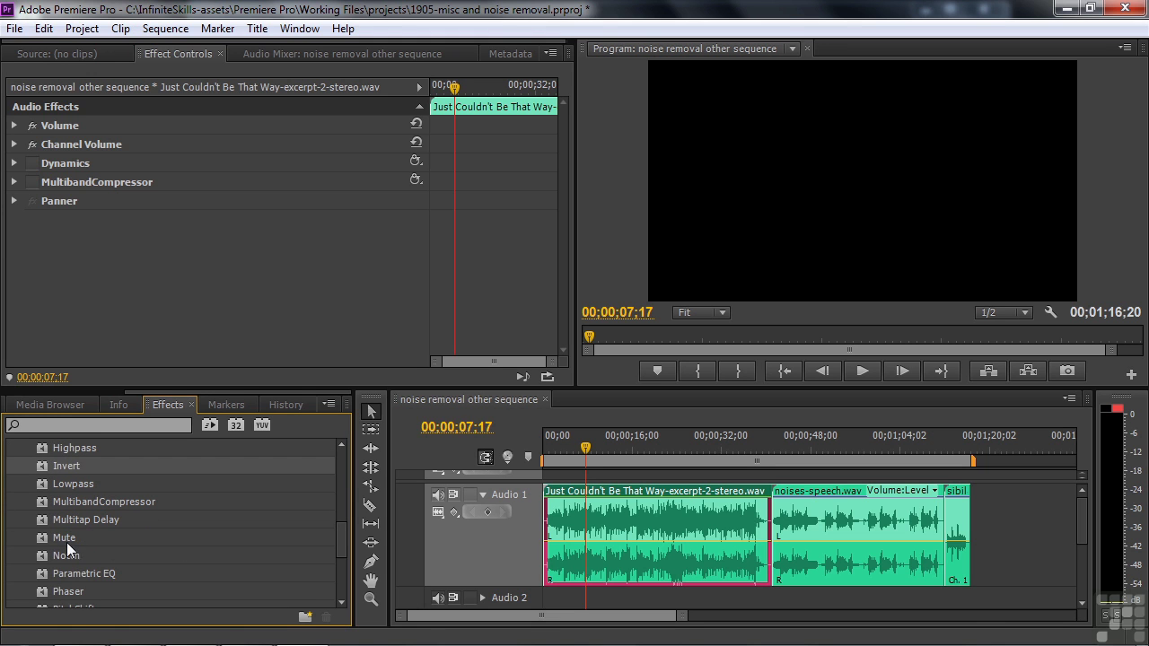
left_click_drag(66, 542, 136, 351)
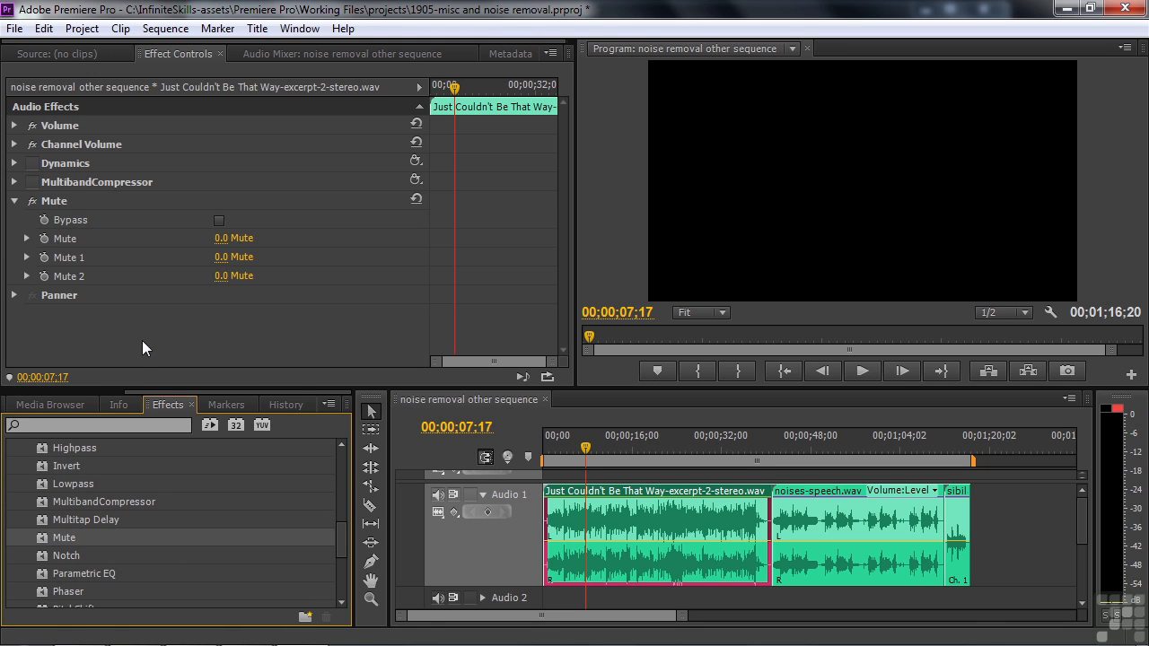
left_click(28, 239)
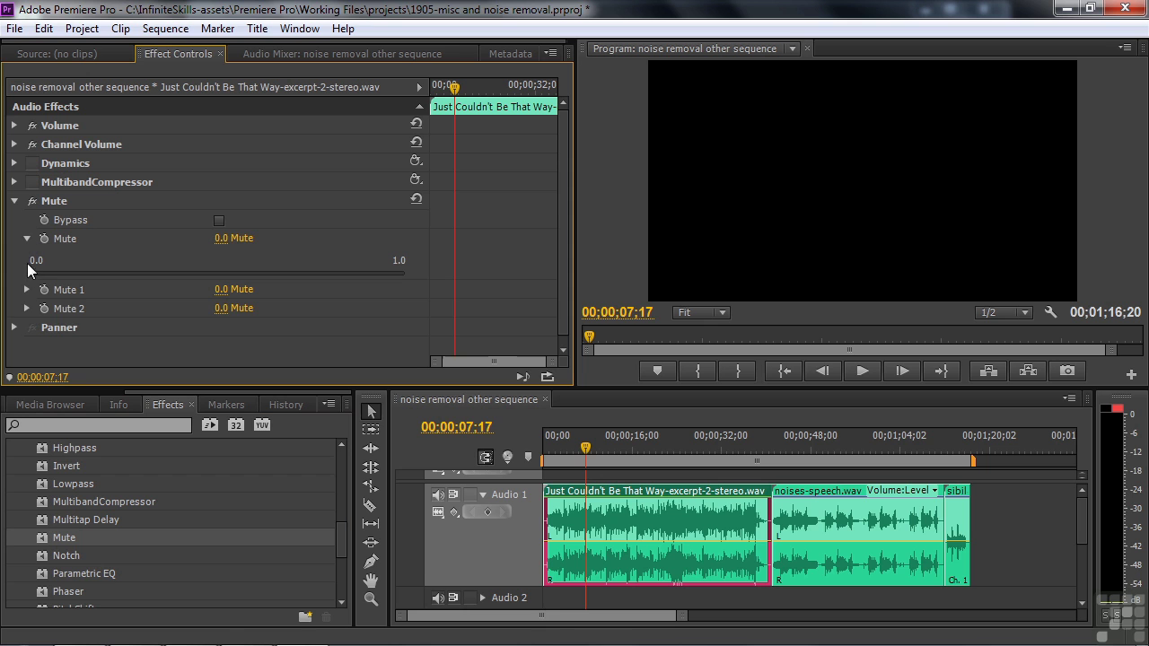
key("space")
left_click_drag(30, 274, 323, 296)
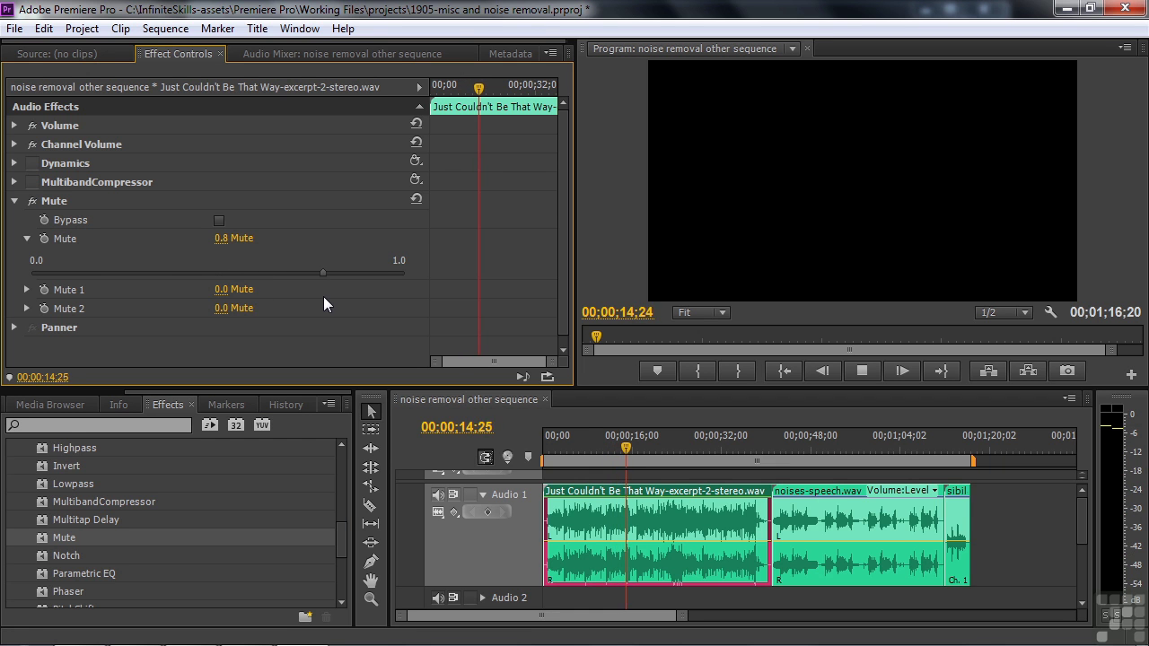
left_click(46, 198)
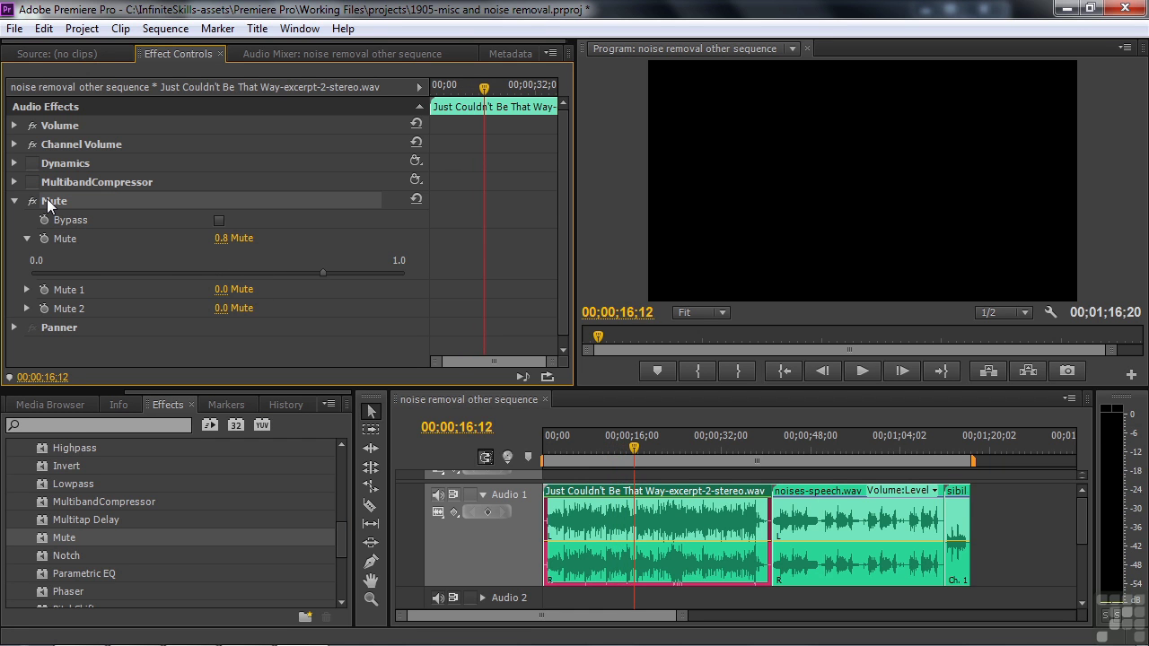
key("Delete")
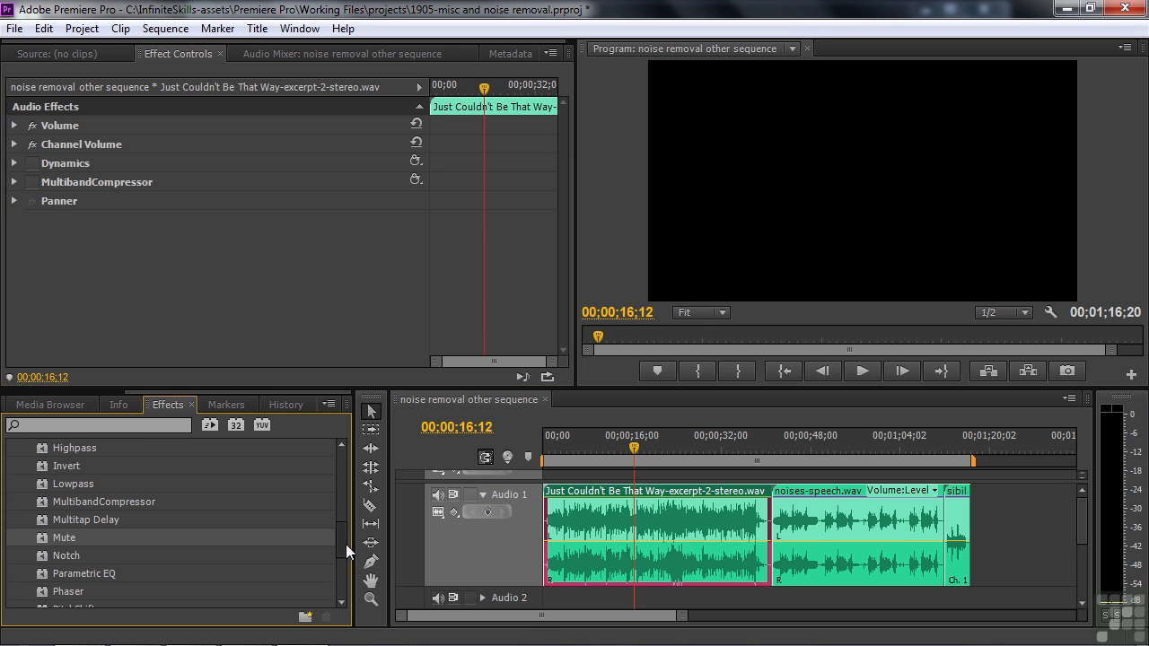
left_click_drag(346, 546, 345, 585)
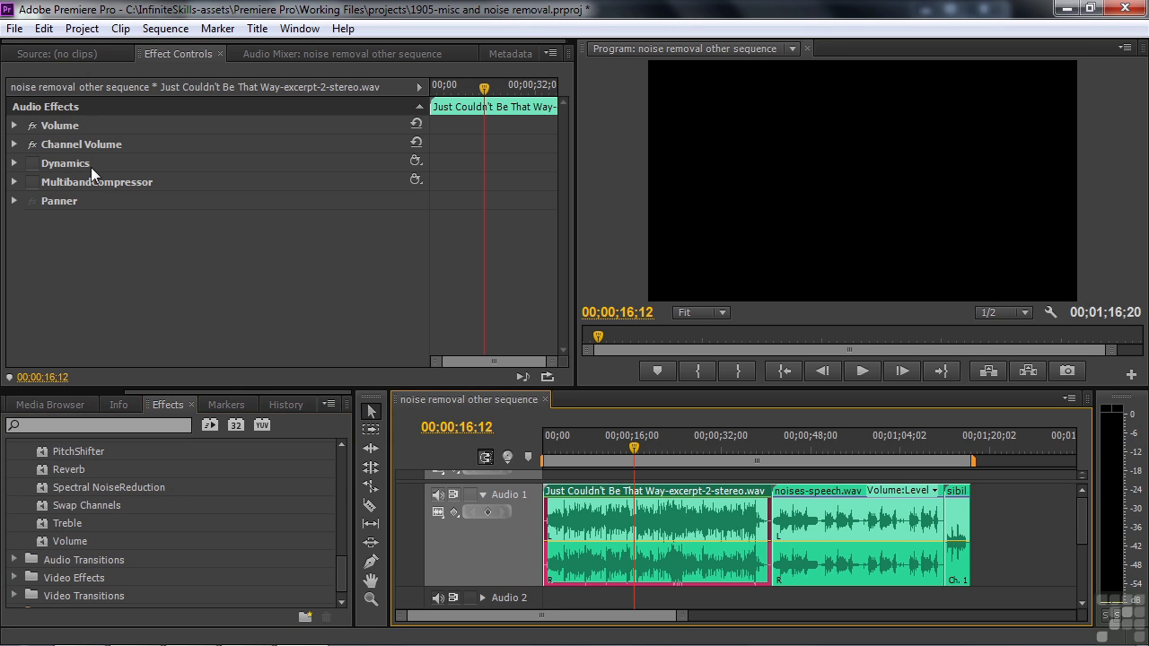
left_click(14, 163)
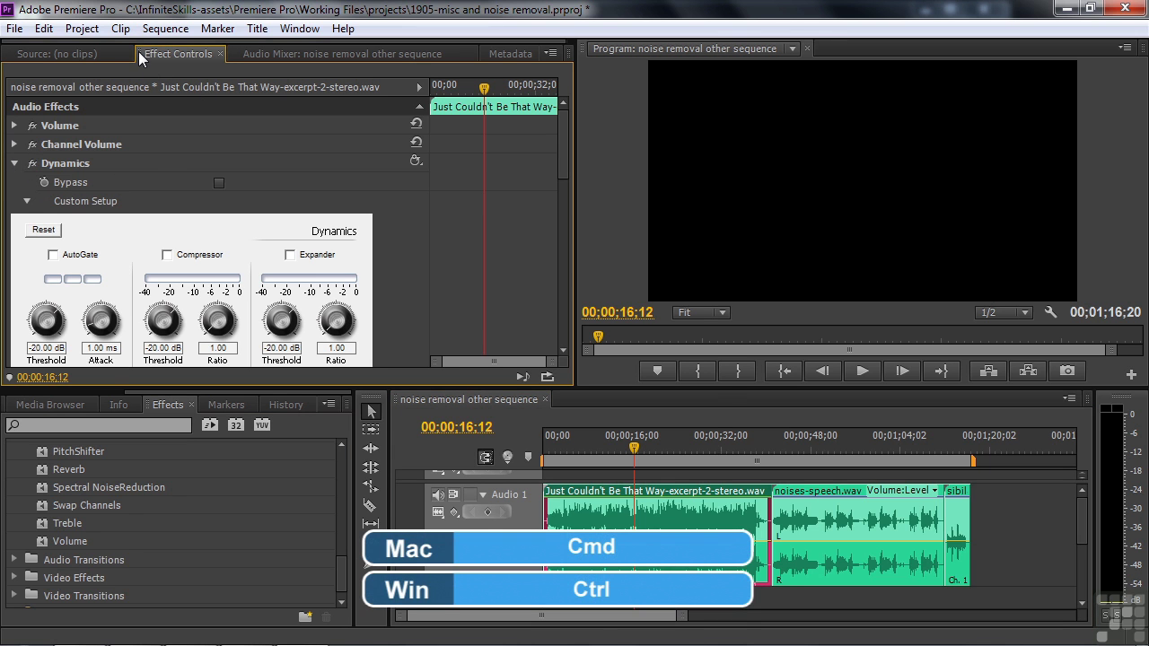
Step: Float Effect Controls in its own window, hide its timeline, and enlarge it to show all Dynamics controls
left_click_drag(139, 57, 59, 102)
left_click_drag(630, 326, 563, 299)
left_click(422, 128)
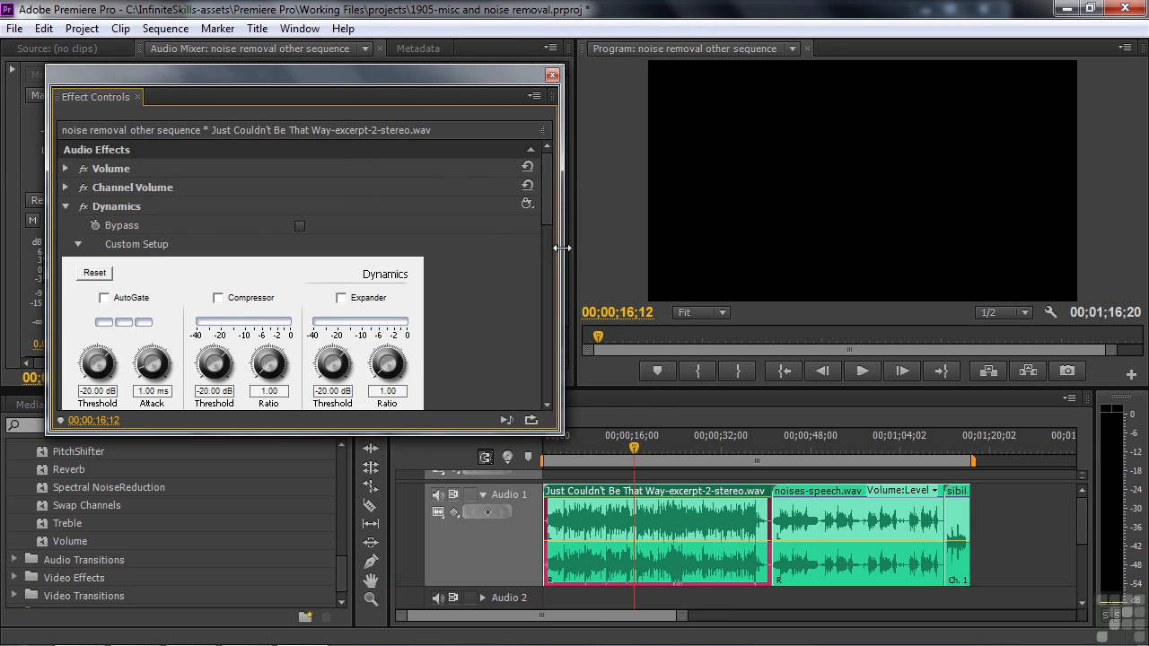
left_click_drag(561, 247, 518, 269)
left_click_drag(321, 435, 321, 635)
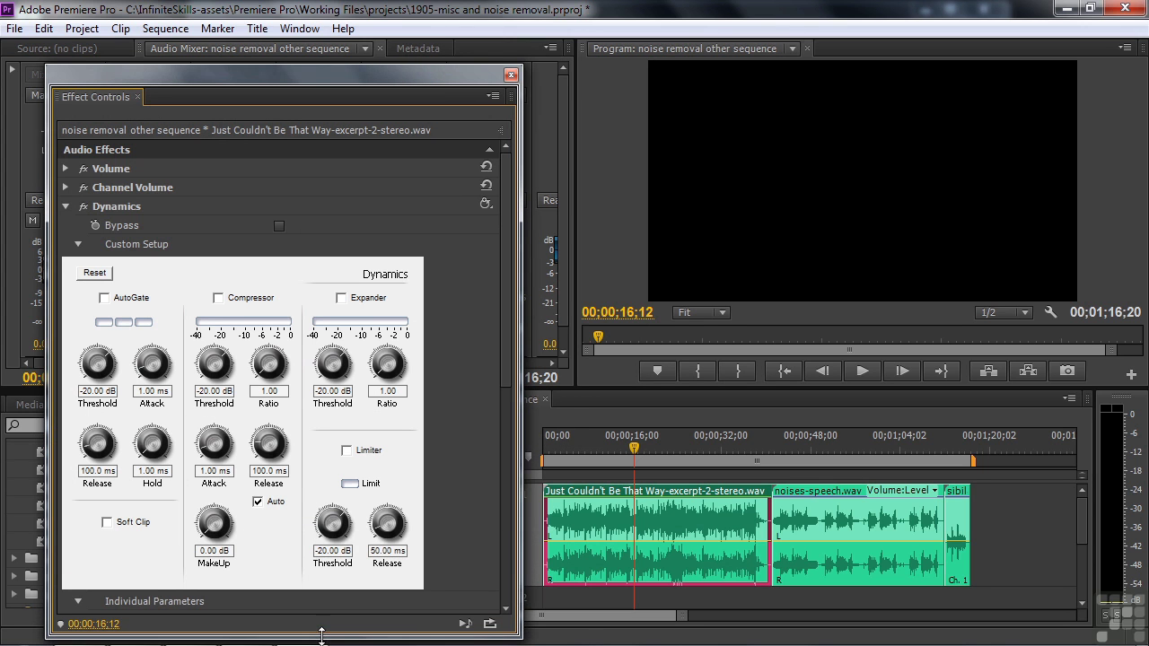
scroll(506, 368, "down", 2)
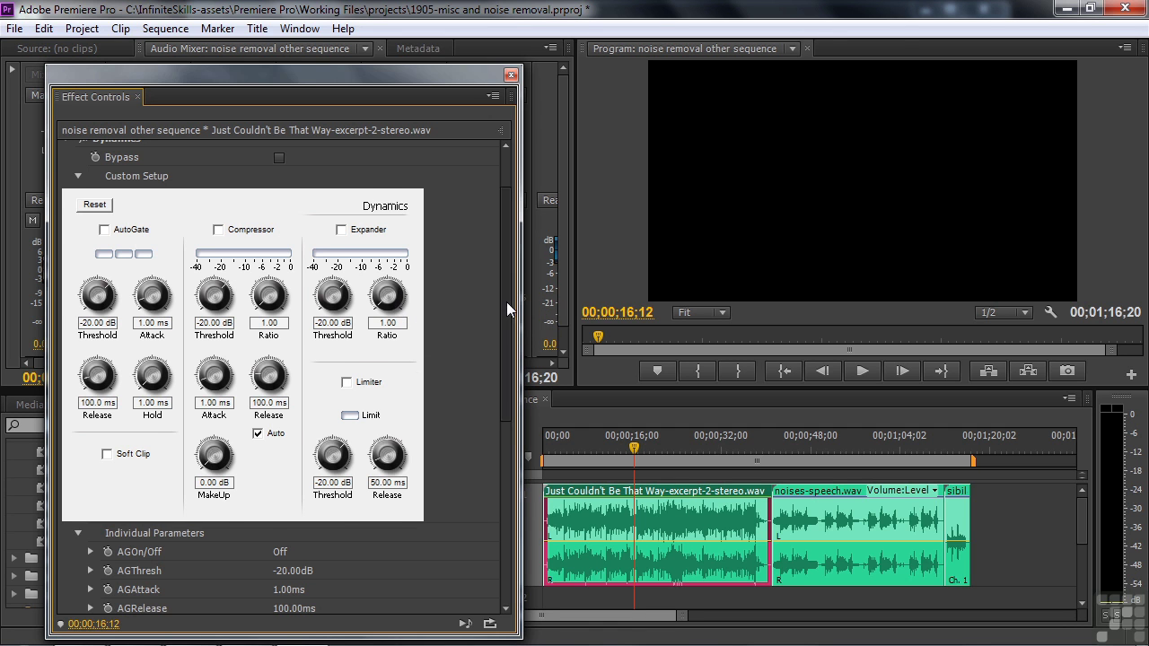
left_click_drag(506, 301, 509, 270)
left_click_drag(404, 76, 362, 25)
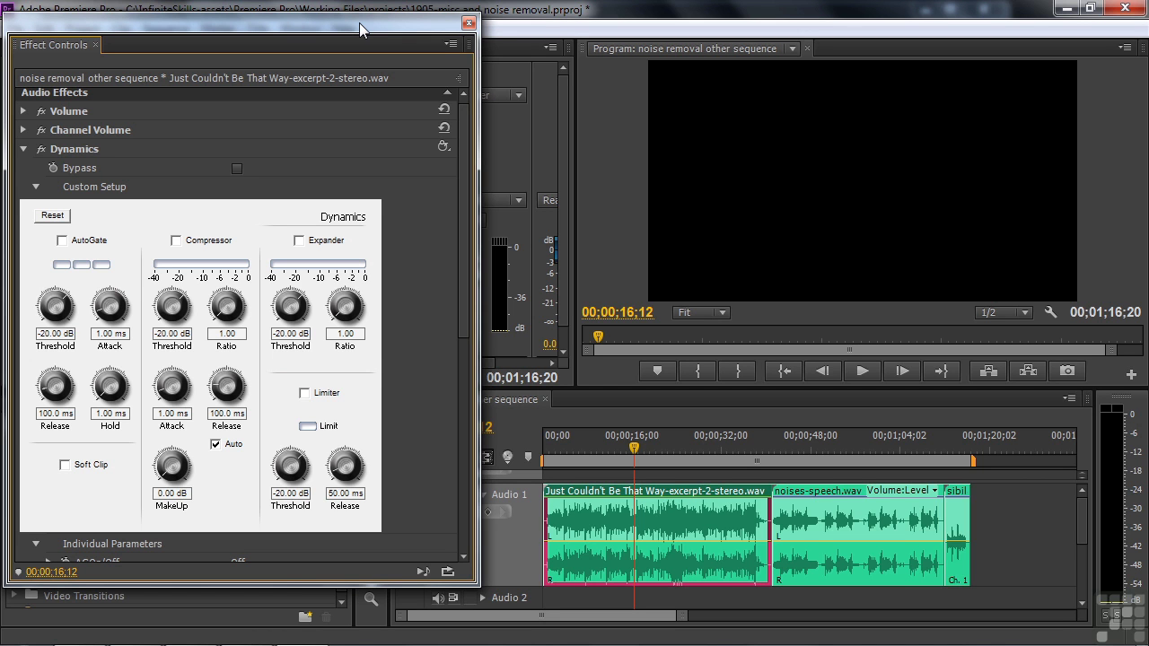
Step: Apply the autogate Dynamics preset, listen, and lower the AutoGate threshold to -34.61 dB
left_click(556, 437)
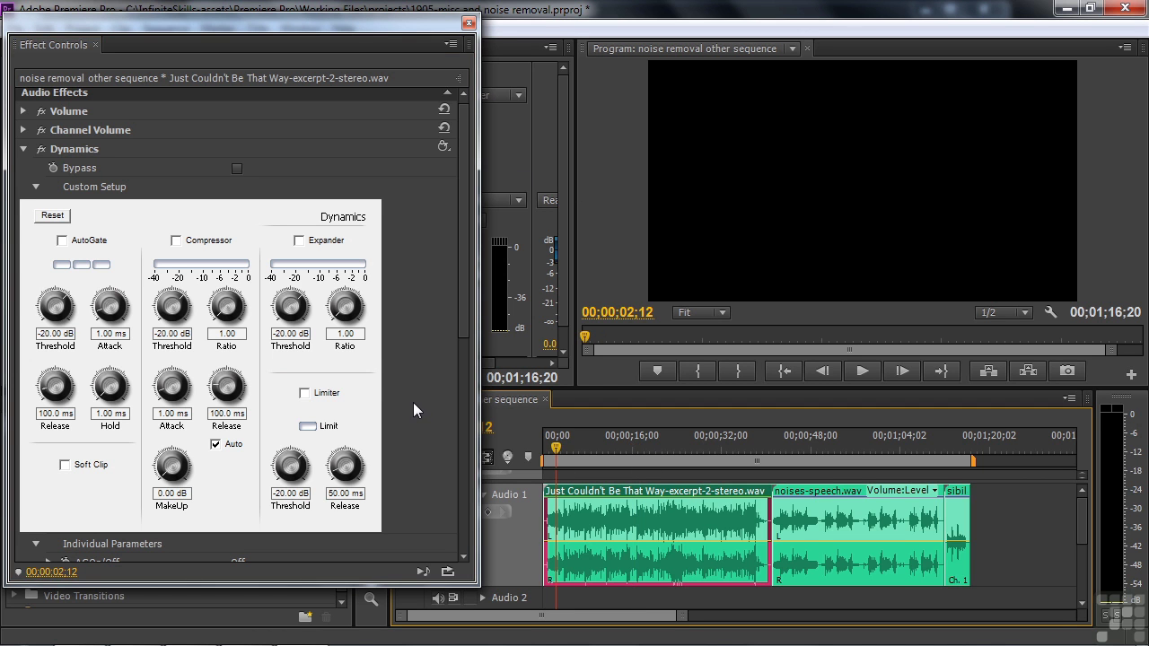
left_click(443, 150)
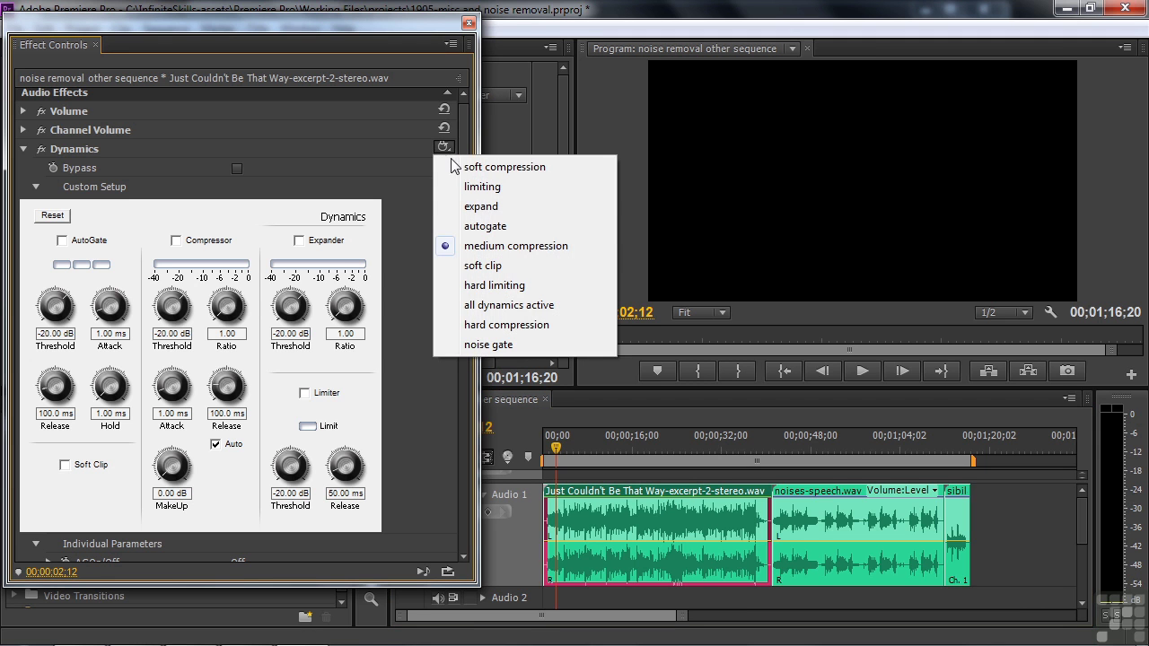
left_click(486, 227)
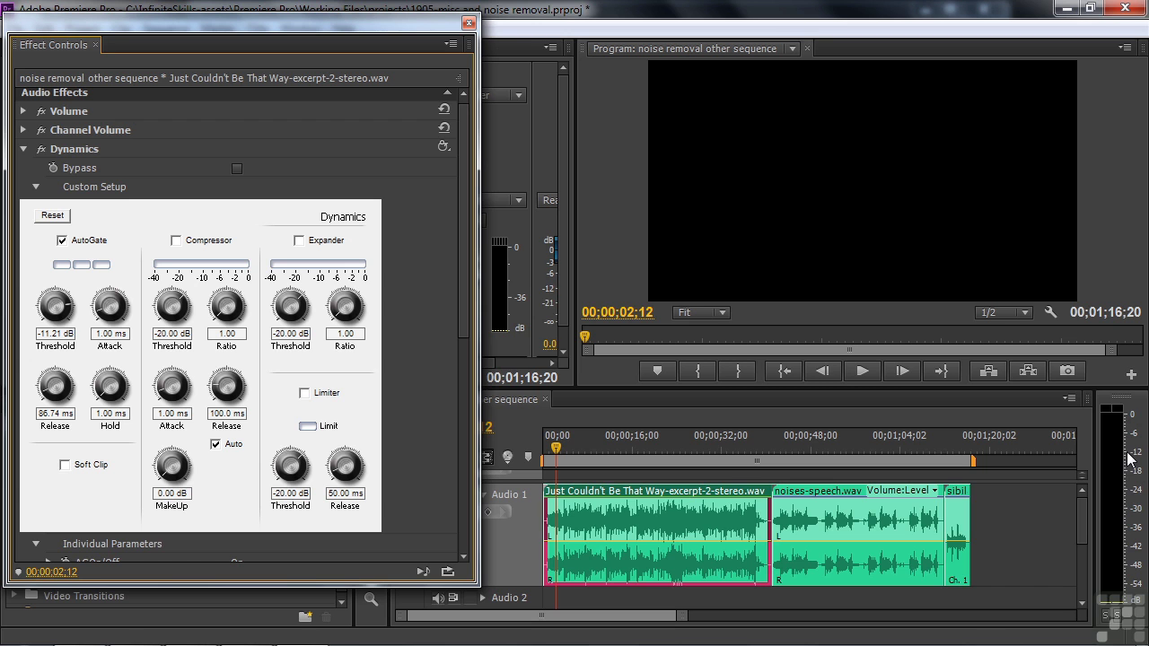
key("space")
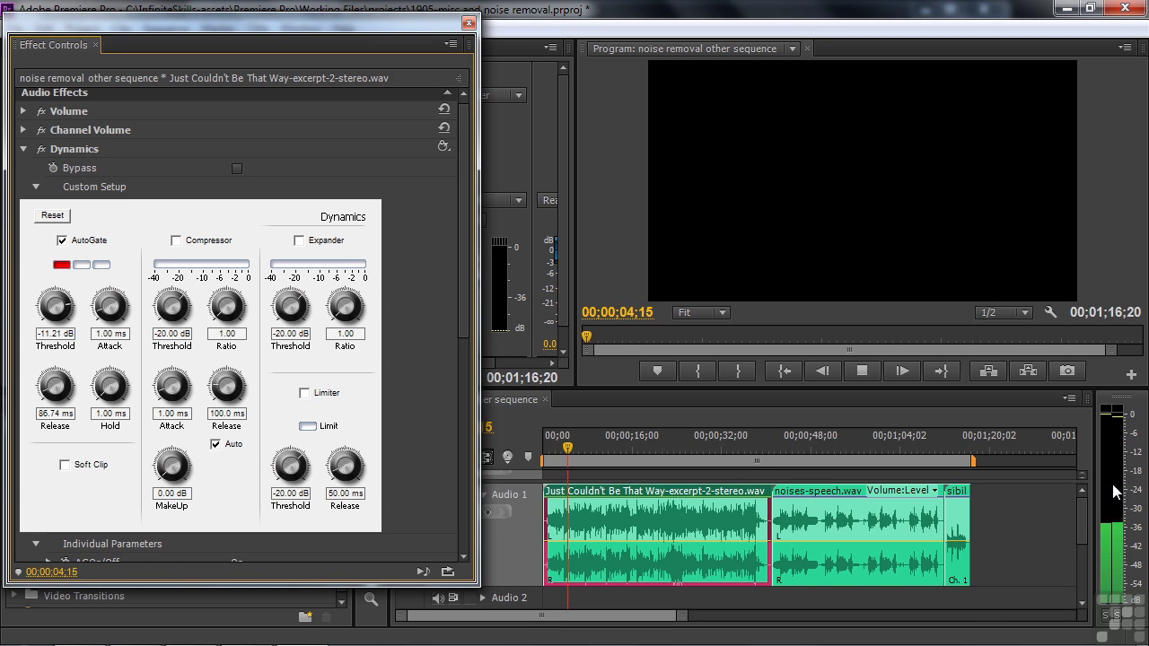
key("space")
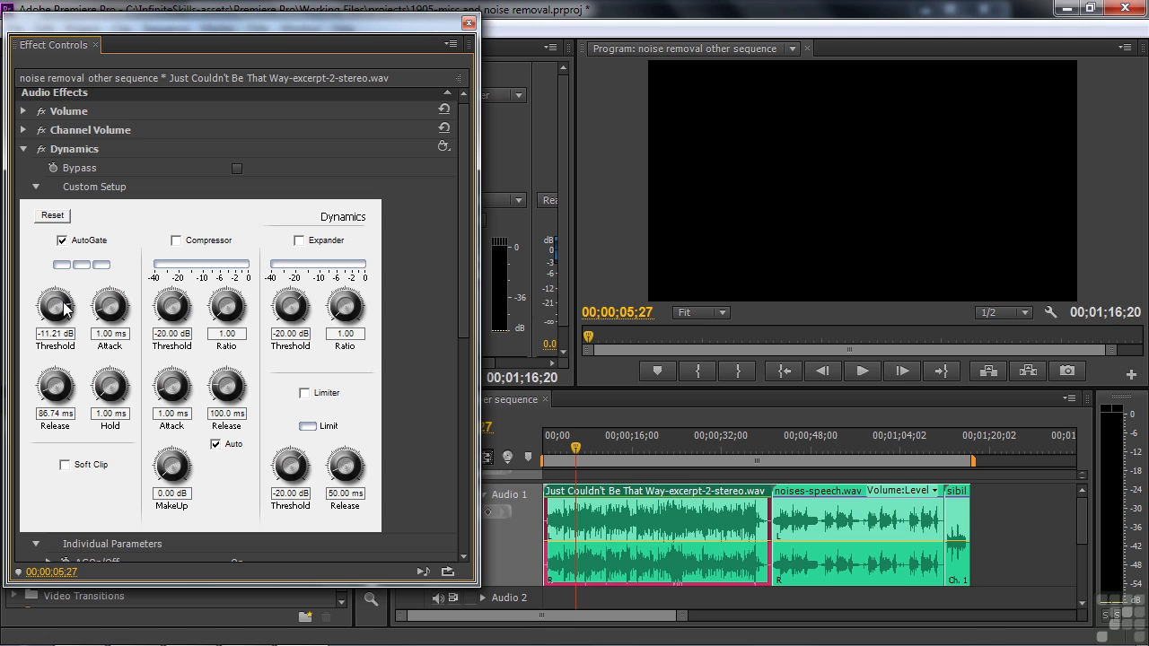
left_click_drag(44, 308, 2, 316)
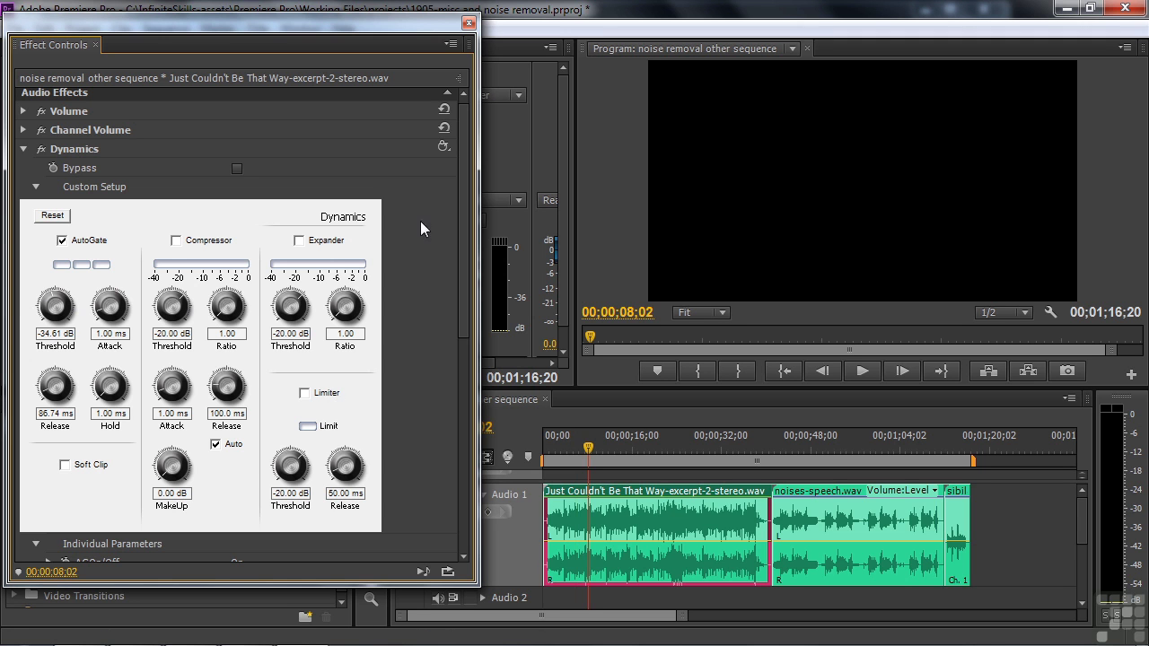
Step: Swap AutoGate for the Expander at -12.80 dB threshold and 3.83 ratio, then listen
left_click(299, 240)
left_click(60, 240)
left_click_drag(350, 314, 393, 281)
left_click_drag(301, 298, 345, 328)
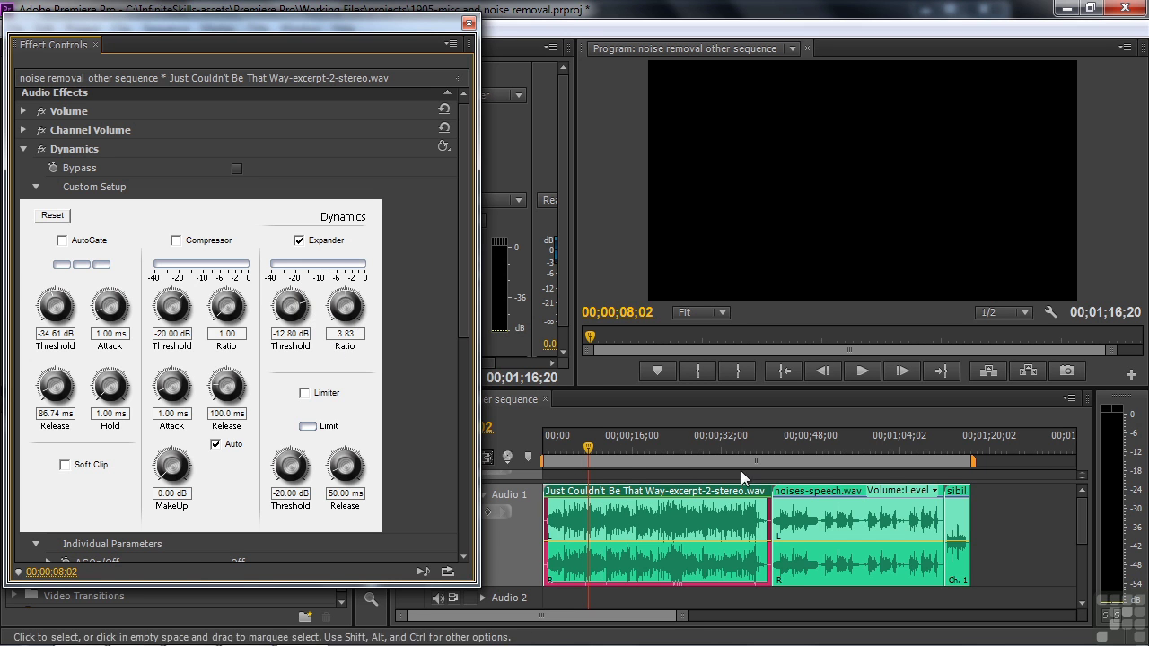
key("space")
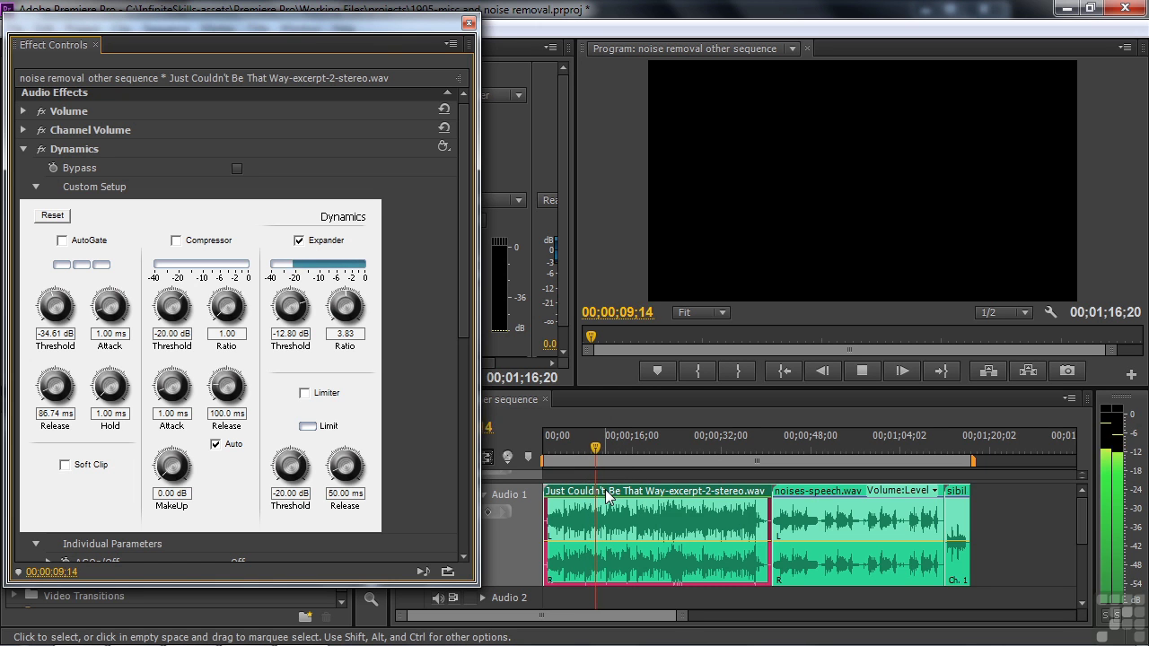
key("space")
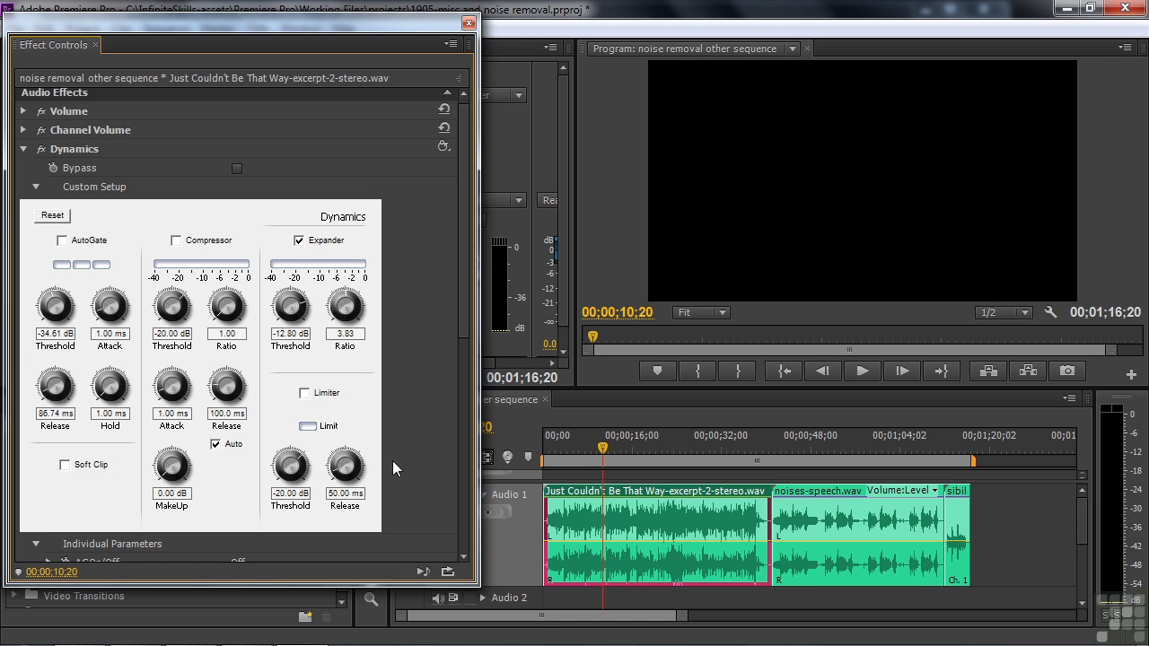
Step: Replace the Expander with the Limiter at -2.90 dB and play the clip to hear it
left_click(304, 392)
left_click(300, 483)
left_click(860, 371)
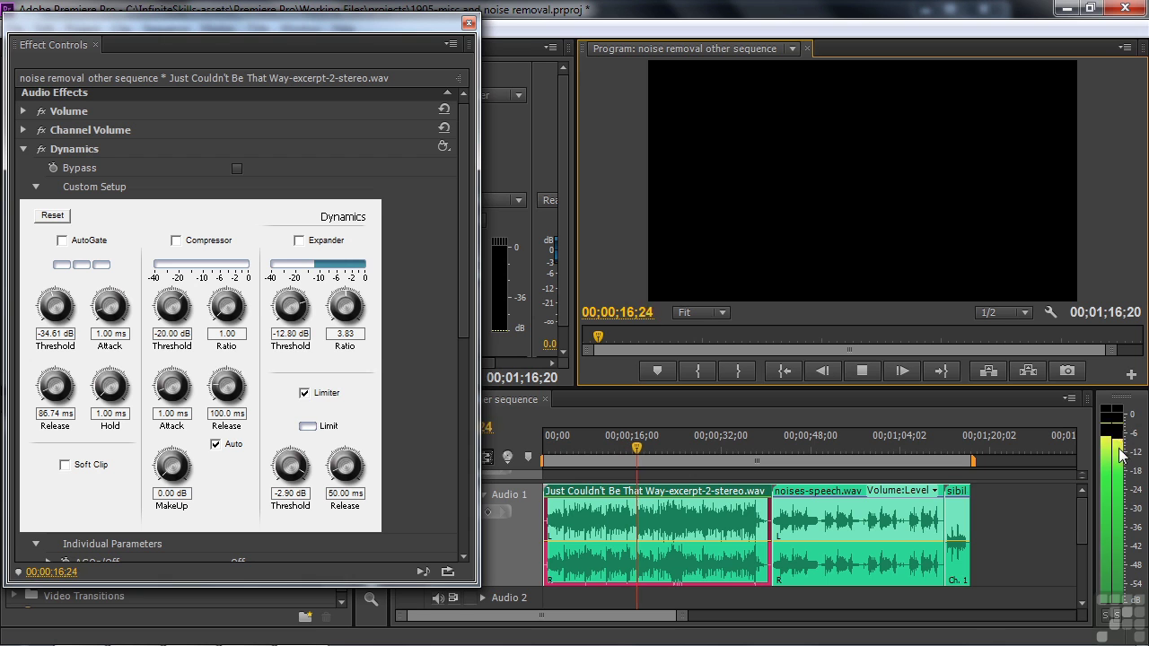
key("space")
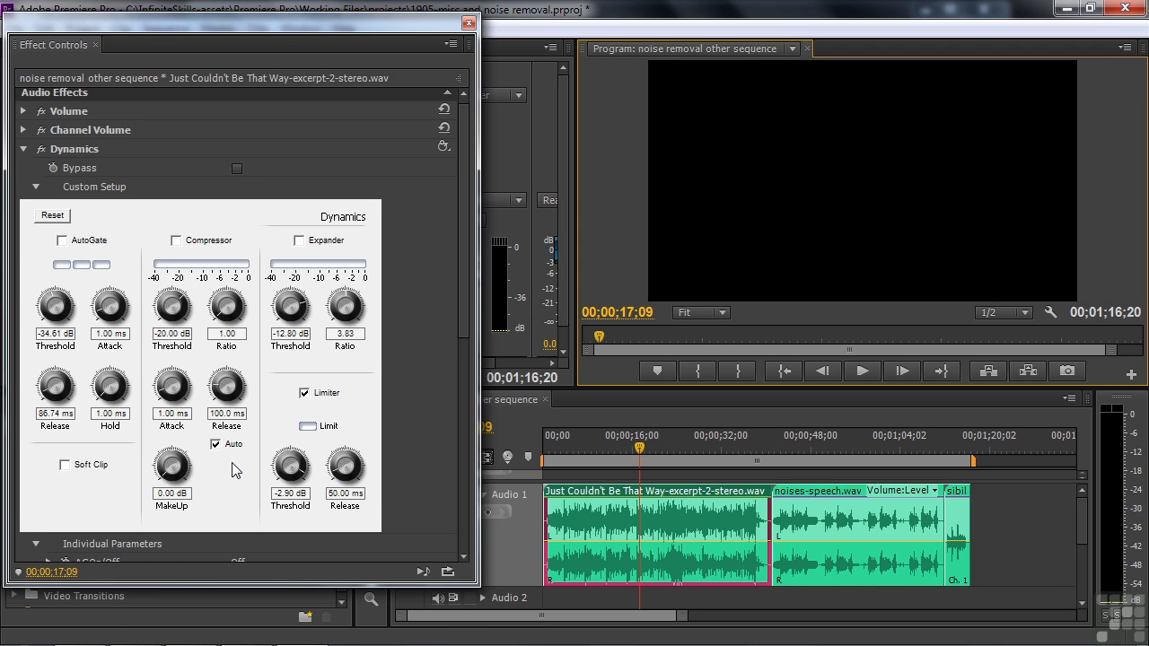
Step: Apply the medium compression Dynamics preset (Compressor, Soft Clip, 11.66 dB makeup) and listen
left_click(443, 146)
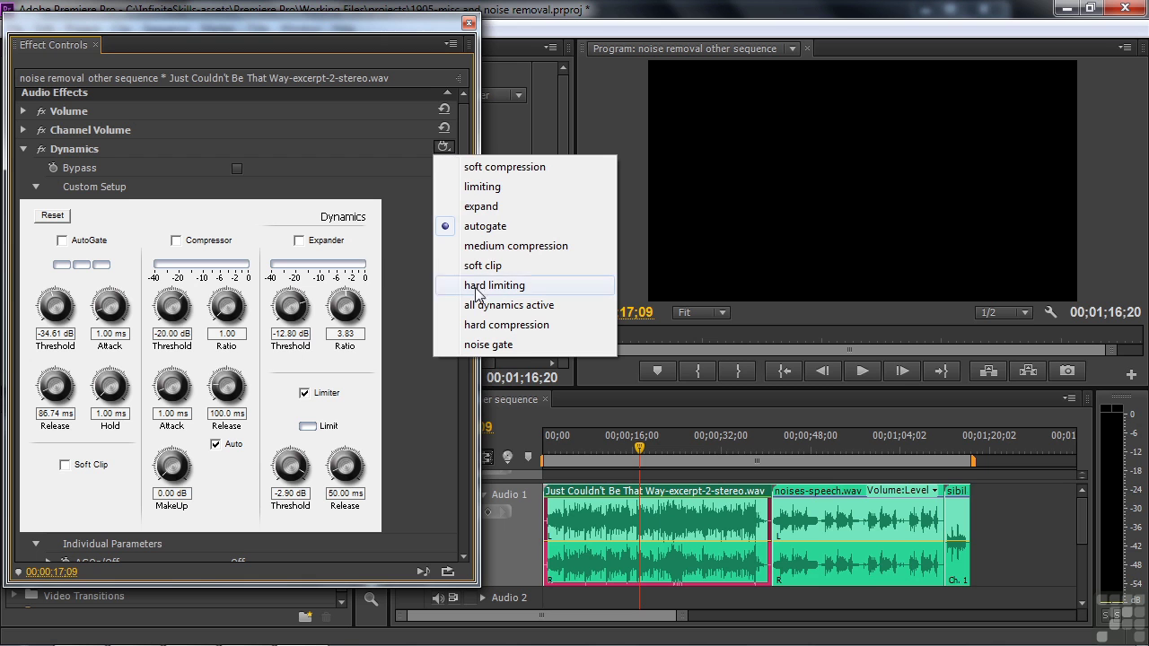
left_click(529, 248)
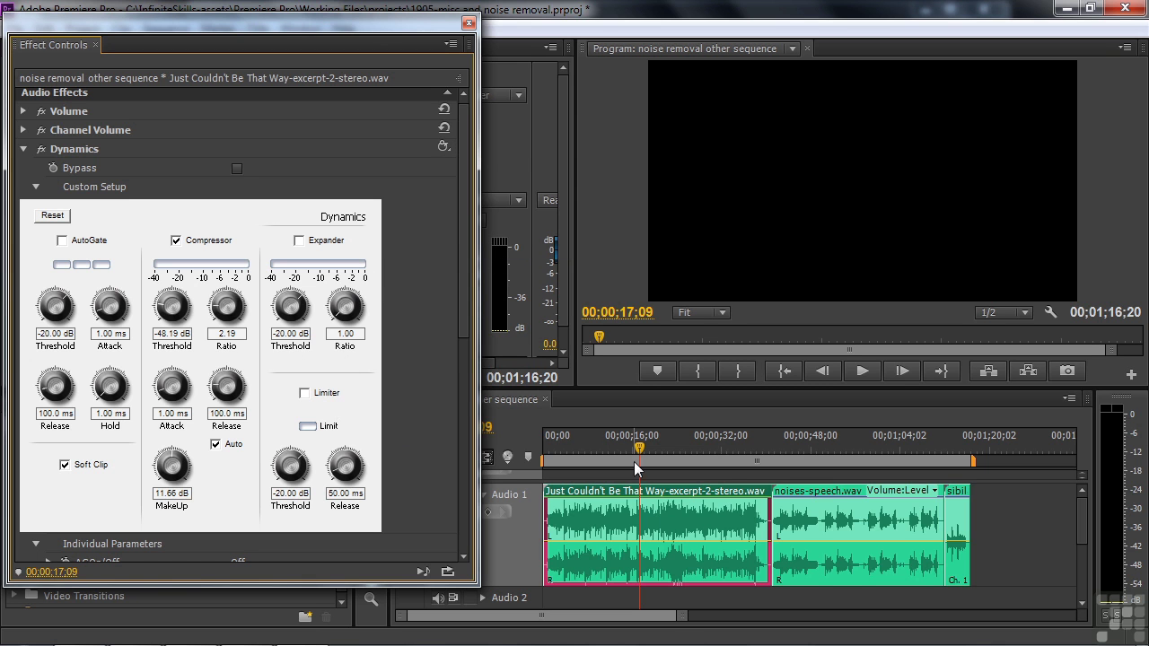
key("space")
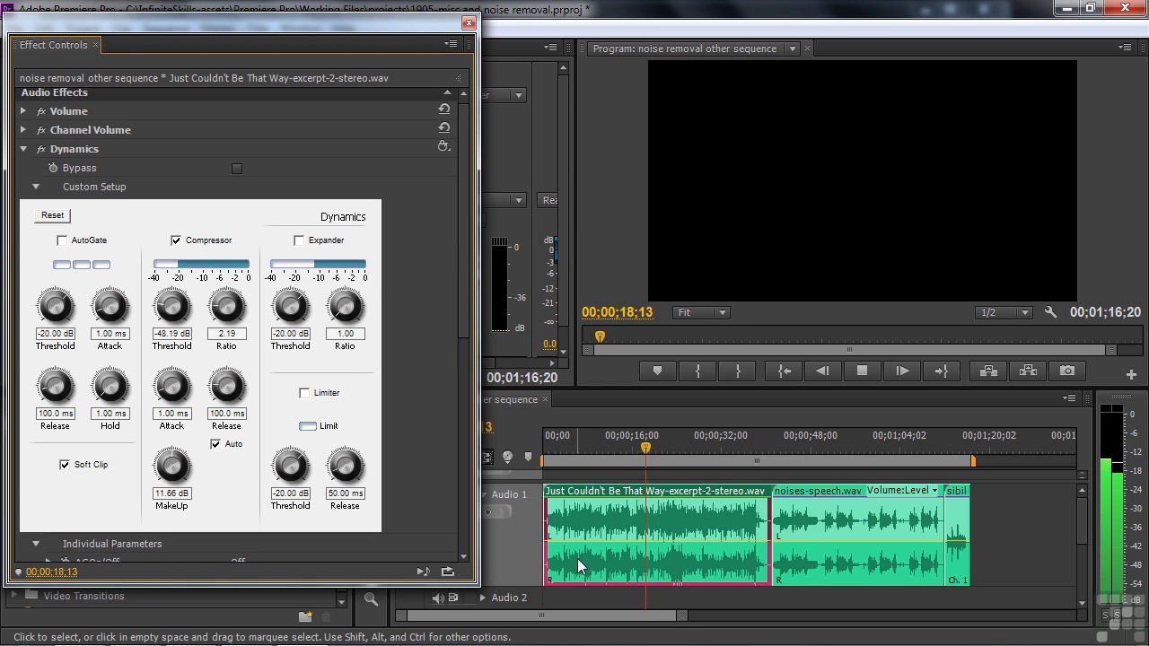
key("space")
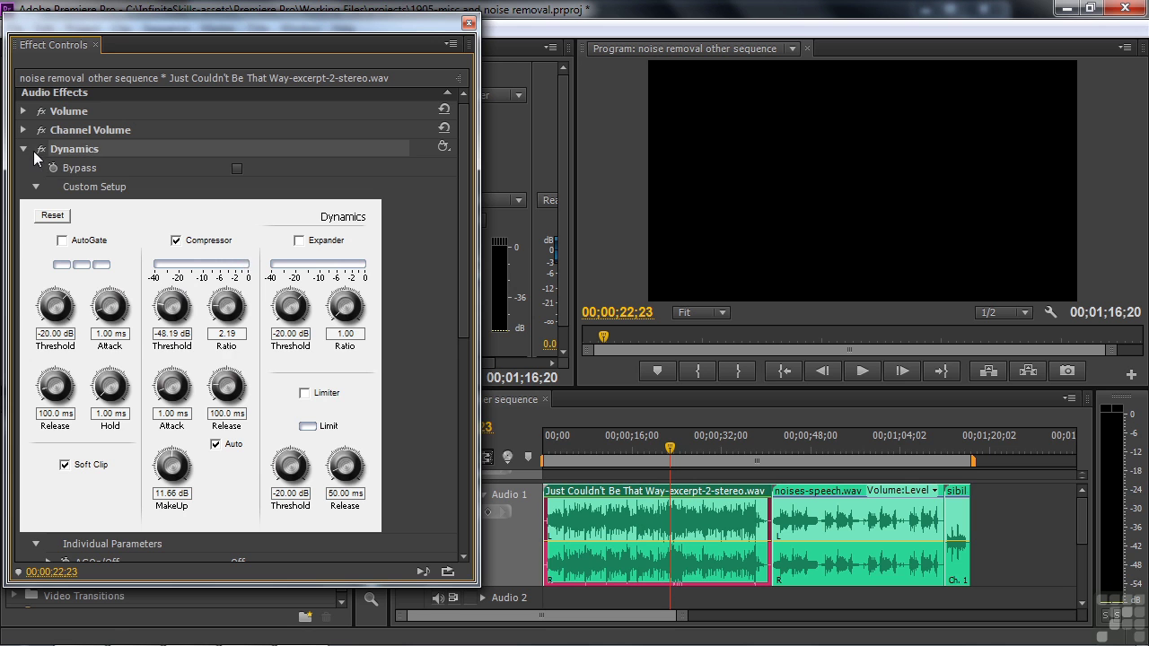
Step: Turn off Dynamics, expand MultibandCompressor and shift its mid/high crossover frequency
left_click(37, 149)
left_click(23, 150)
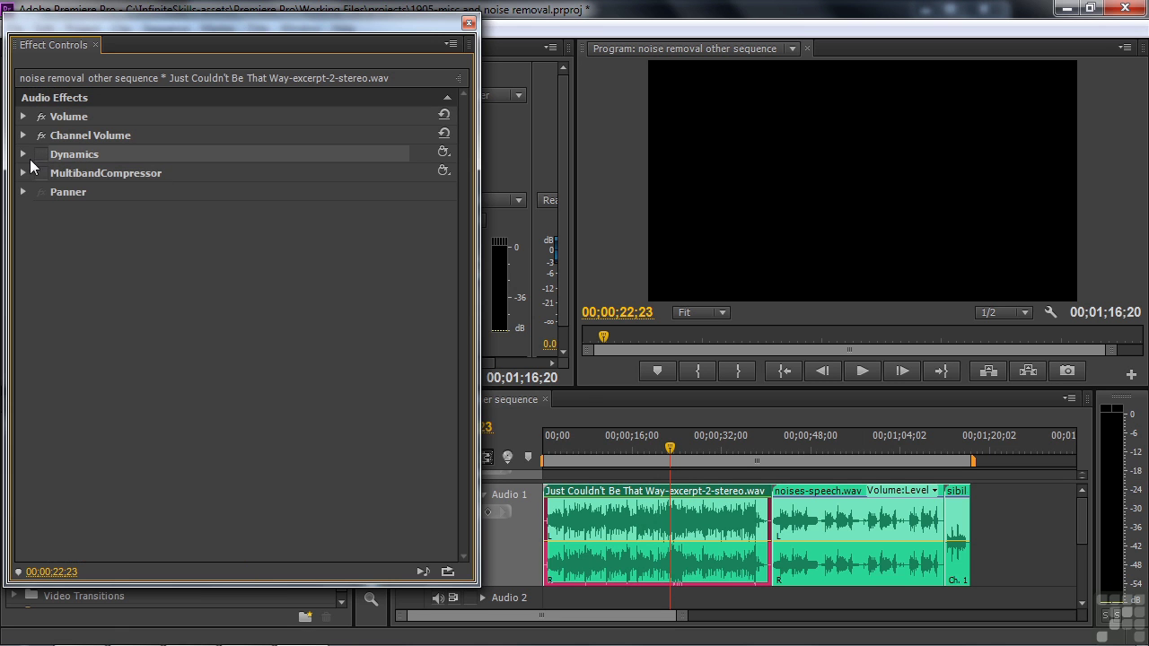
left_click(23, 172)
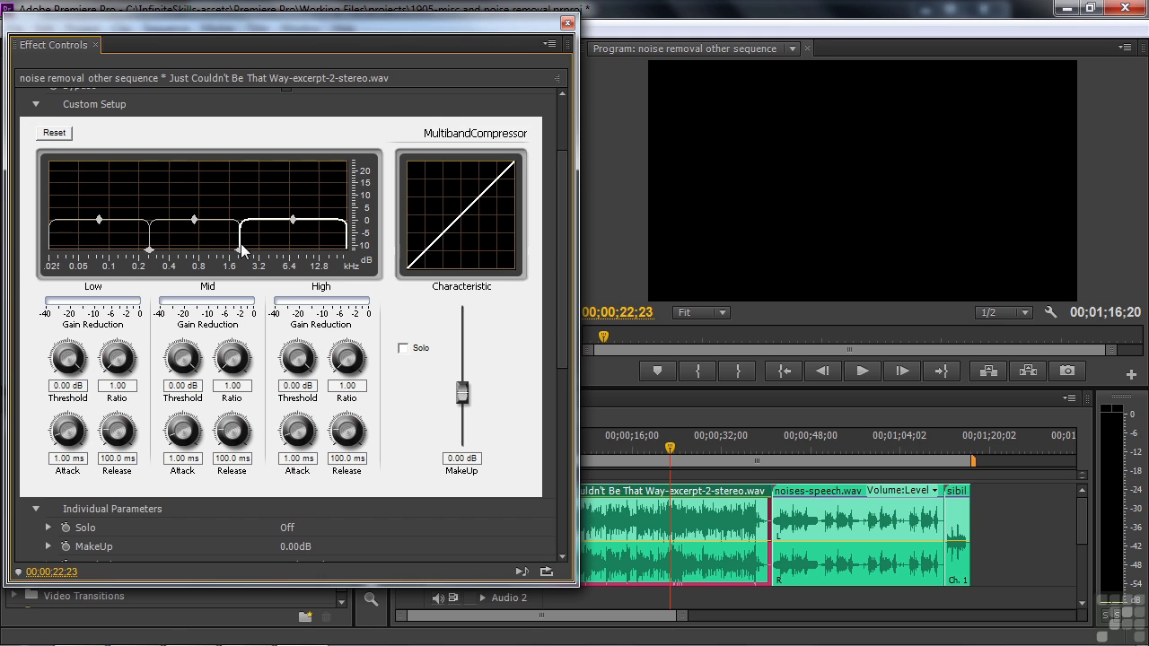
mouse_move(241, 255)
left_mouse_down()
mouse_move(275, 256)
mouse_move(236, 258)
mouse_move(248, 261)
left_mouse_up()
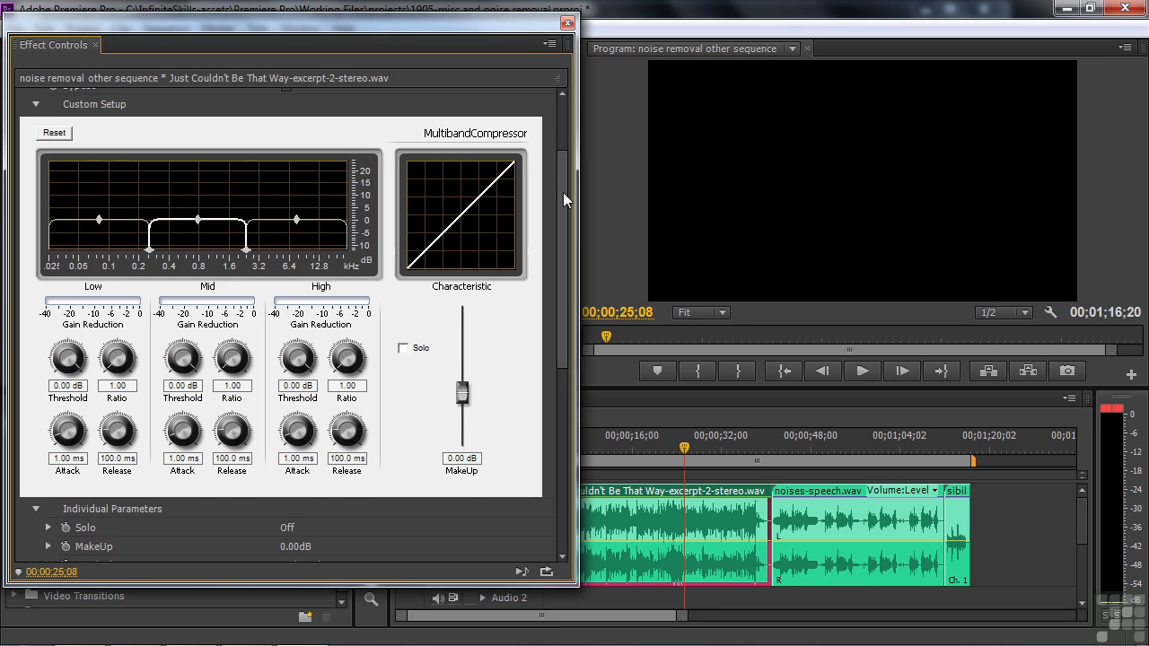
Step: Apply the Music mastering MultibandCompressor preset and listen to the song clip
left_click_drag(563, 192, 545, 145)
left_click(542, 129)
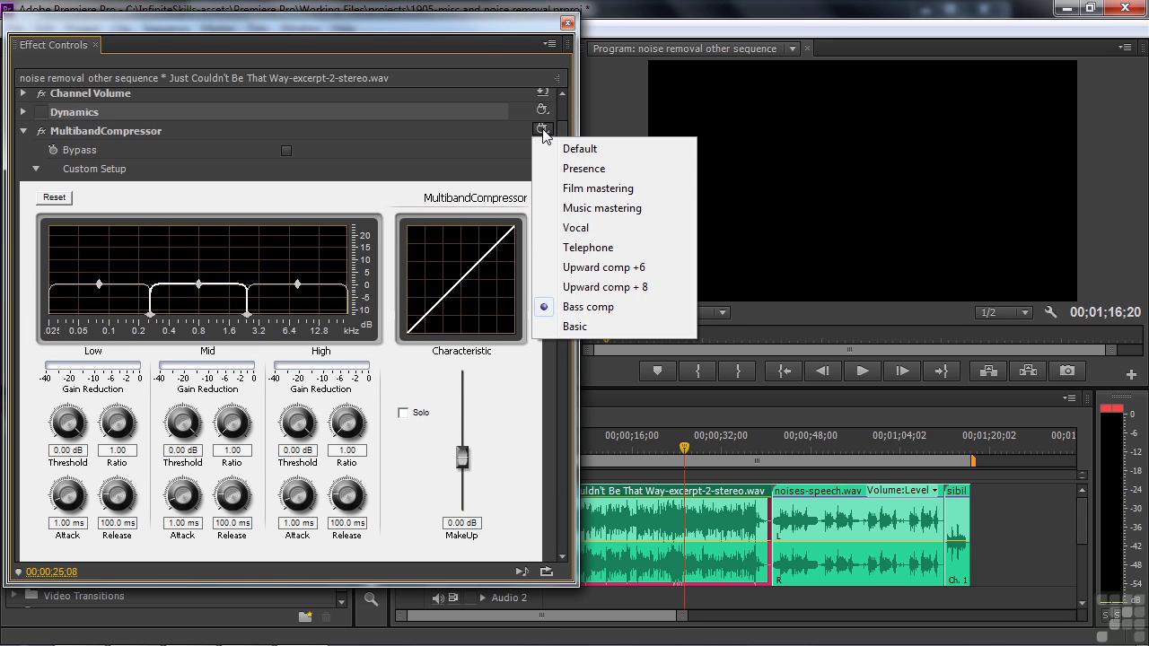
left_click(573, 208)
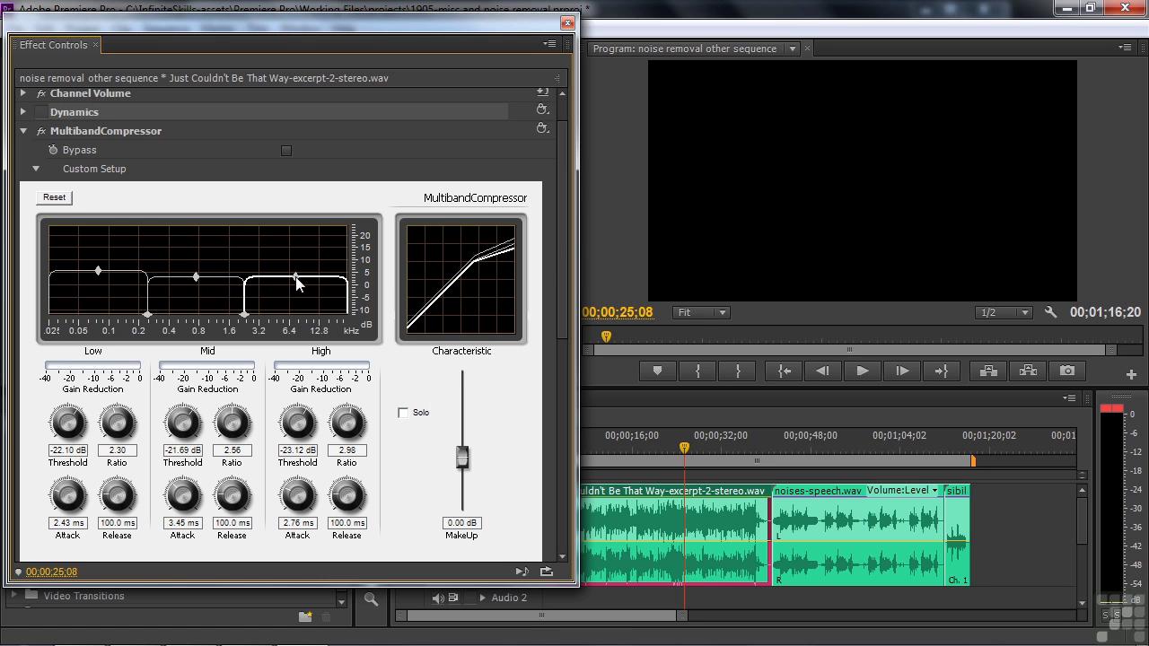
key("space")
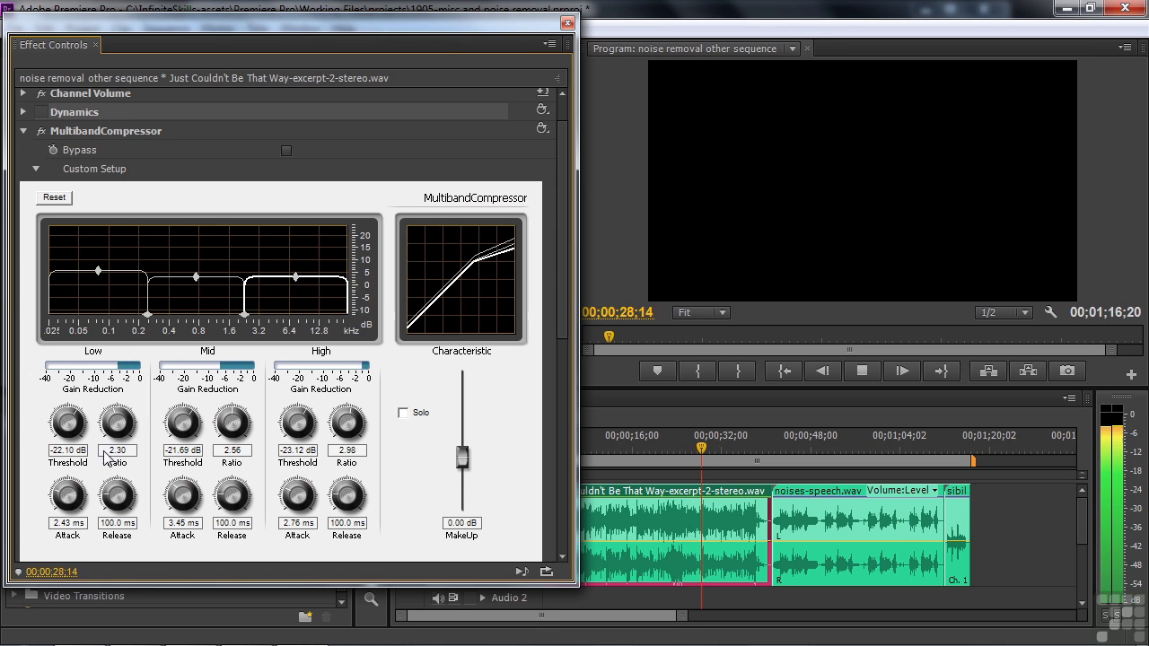
key("space")
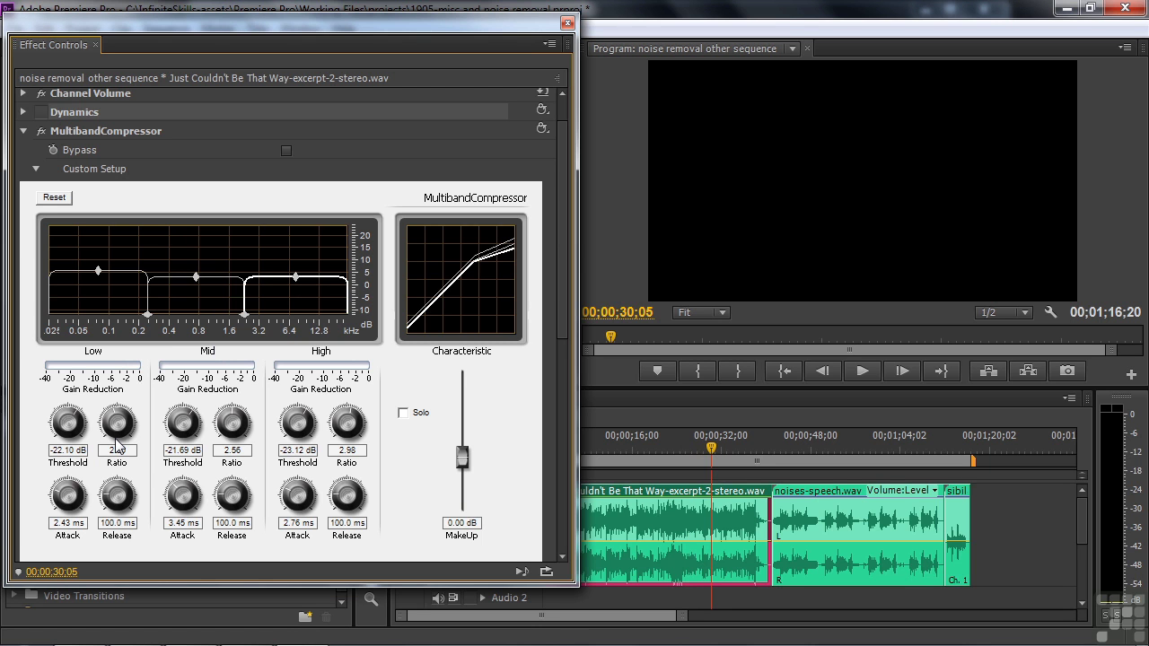
key("space")
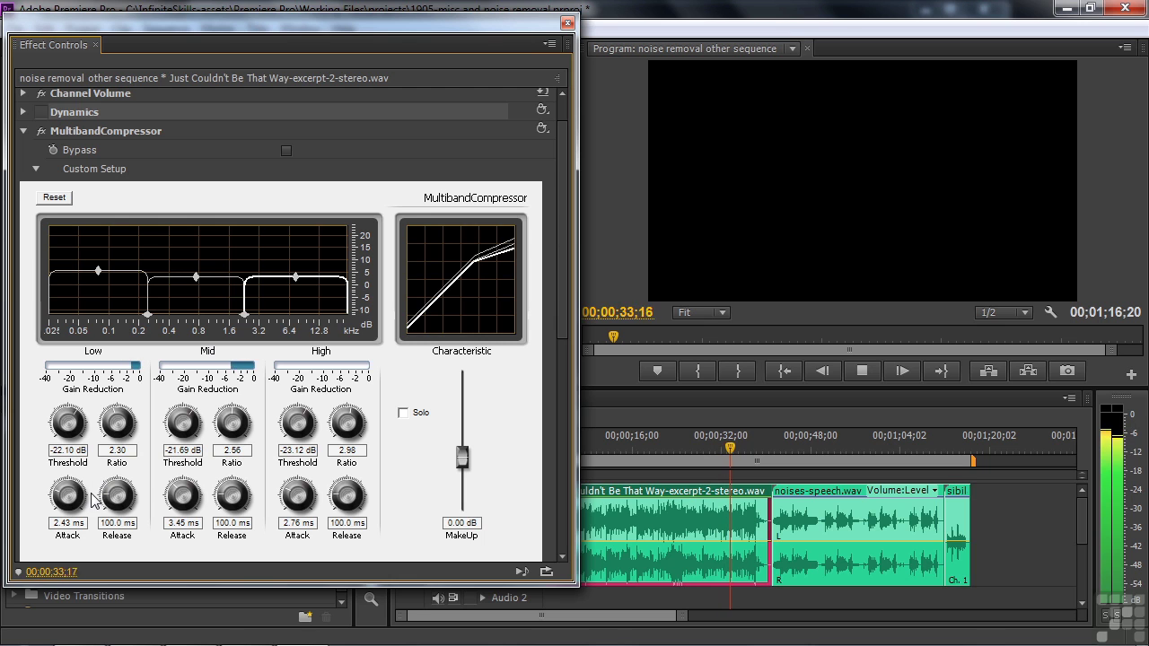
key("space")
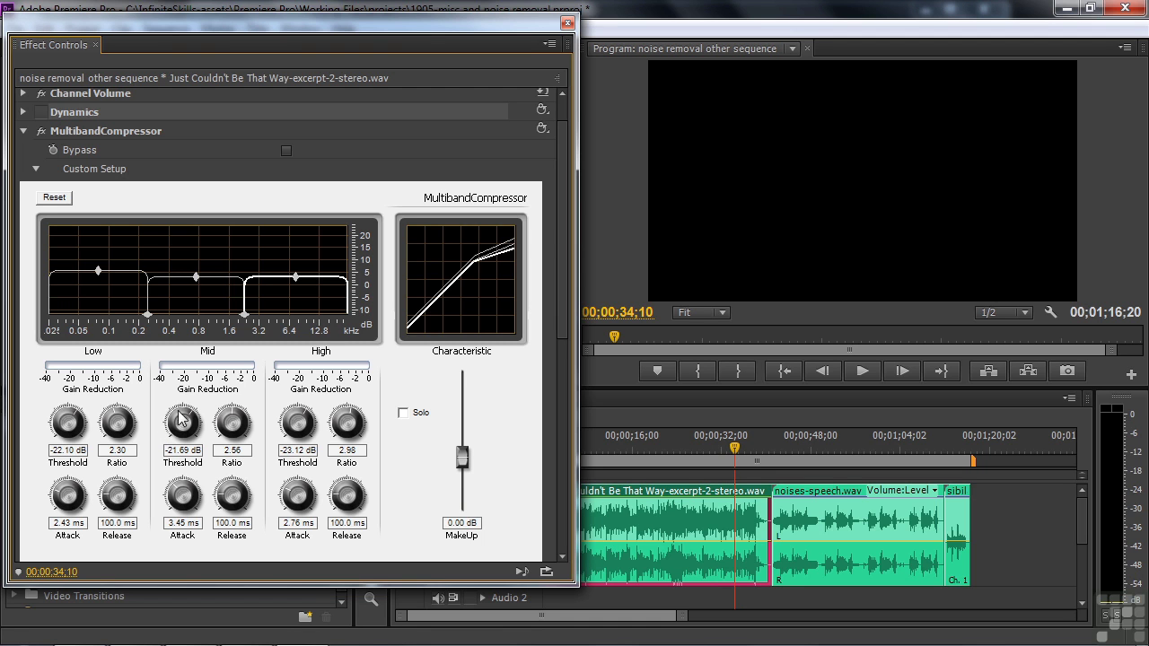
Step: Try the Telephone MultibandCompressor preset while playing, nudging the mid band's lower crossover
left_click(542, 129)
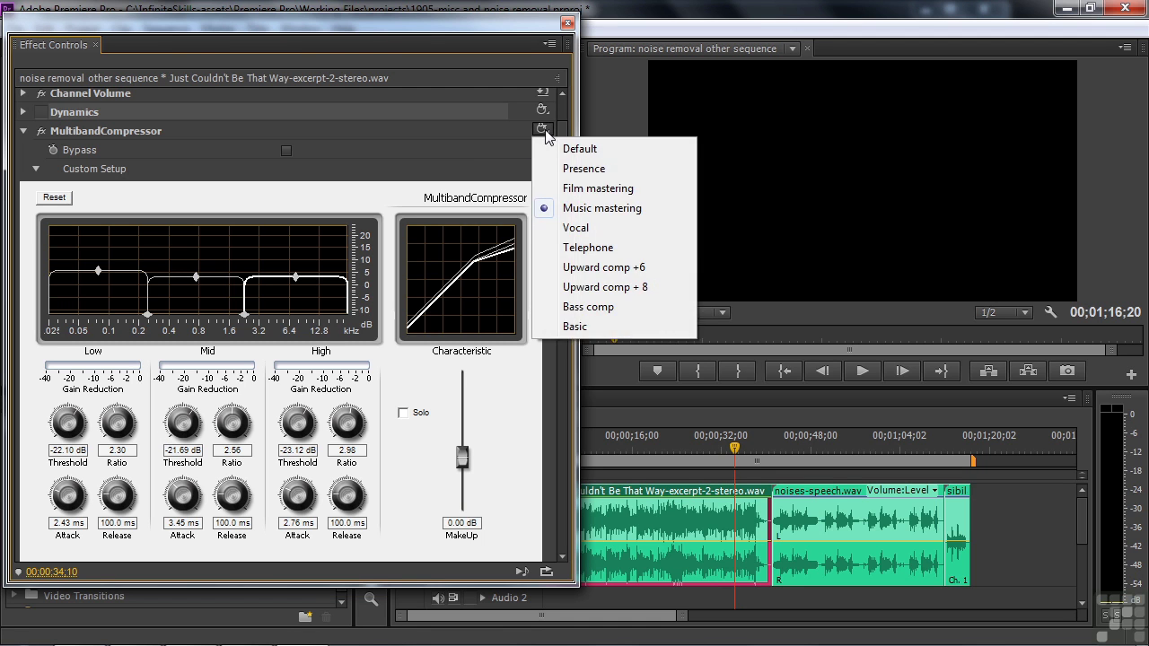
left_click(577, 253)
key("space")
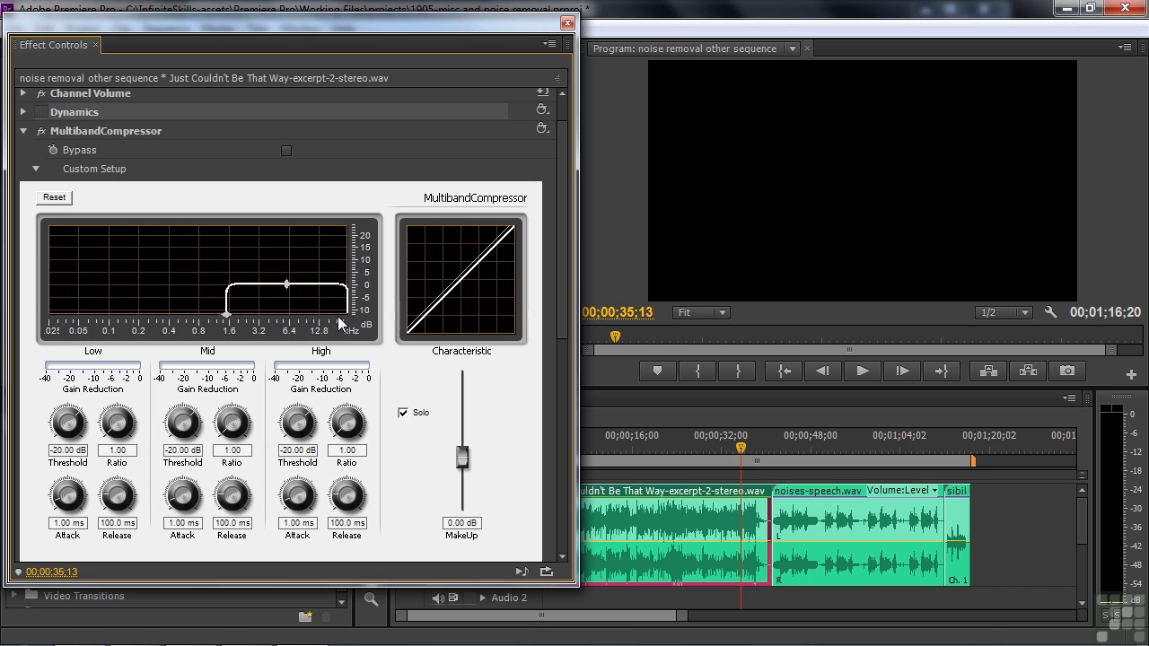
key("space")
mouse_move(237, 316)
left_mouse_down()
mouse_move(159, 314)
mouse_move(248, 316)
left_mouse_up()
key("space")
Step: Apply the Bass comp preset (Low -37.90 dB, ratio 2.17) and play from the sequence start
left_click(542, 128)
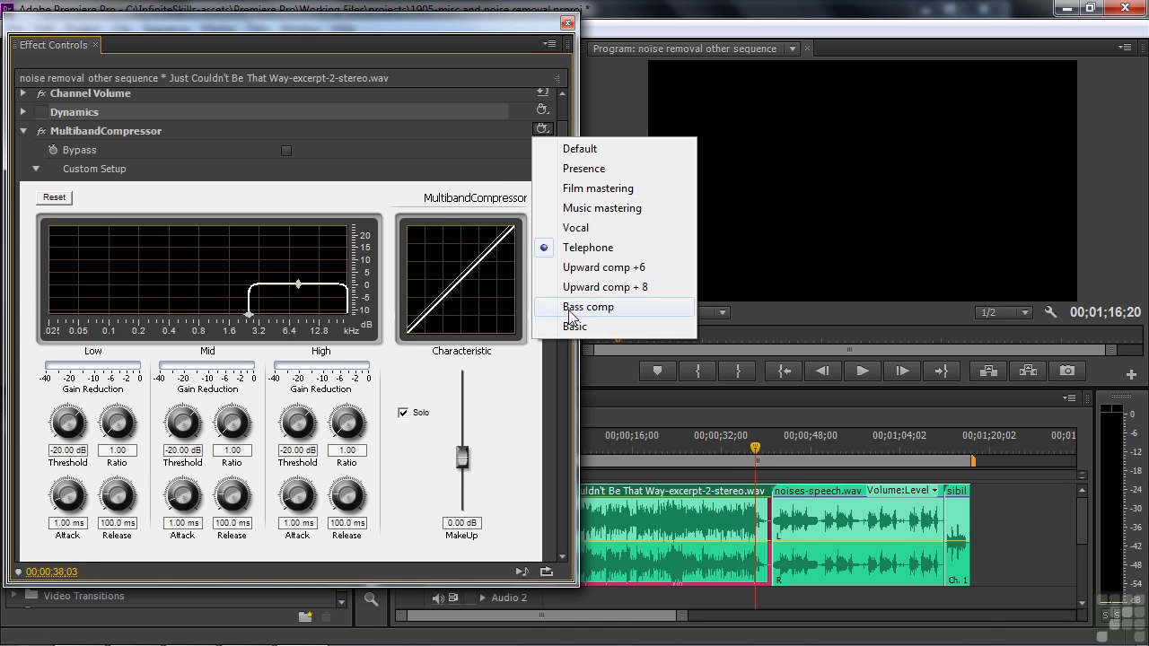
left_click(570, 306)
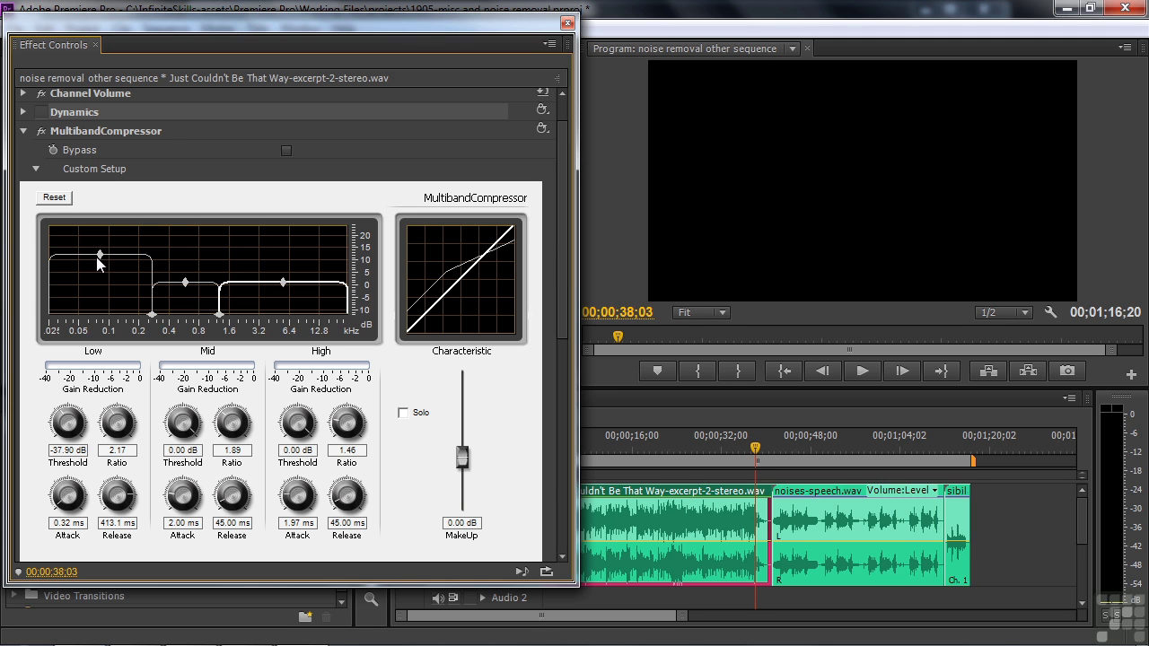
left_click(761, 460)
key("Home")
key("space")
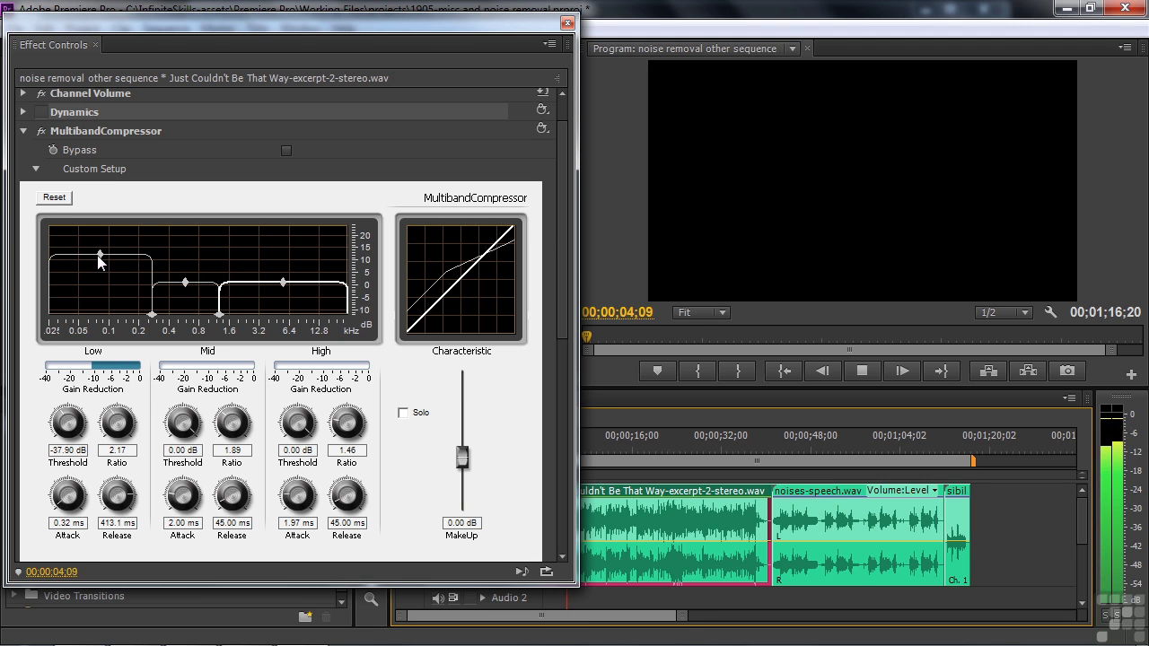
Step: Turn off MultibandCompressor, select noises-speech.wav at 00;00;43;13, and enable DeHummer
left_click(54, 197)
left_click(23, 131)
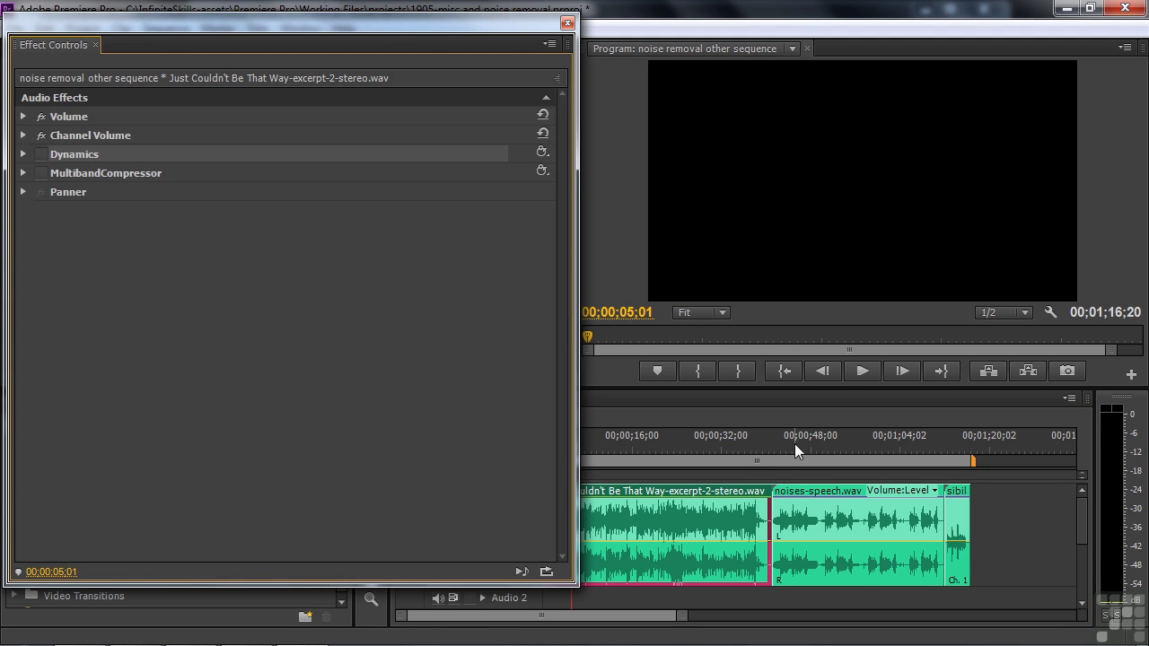
left_click(814, 495)
left_click(786, 438)
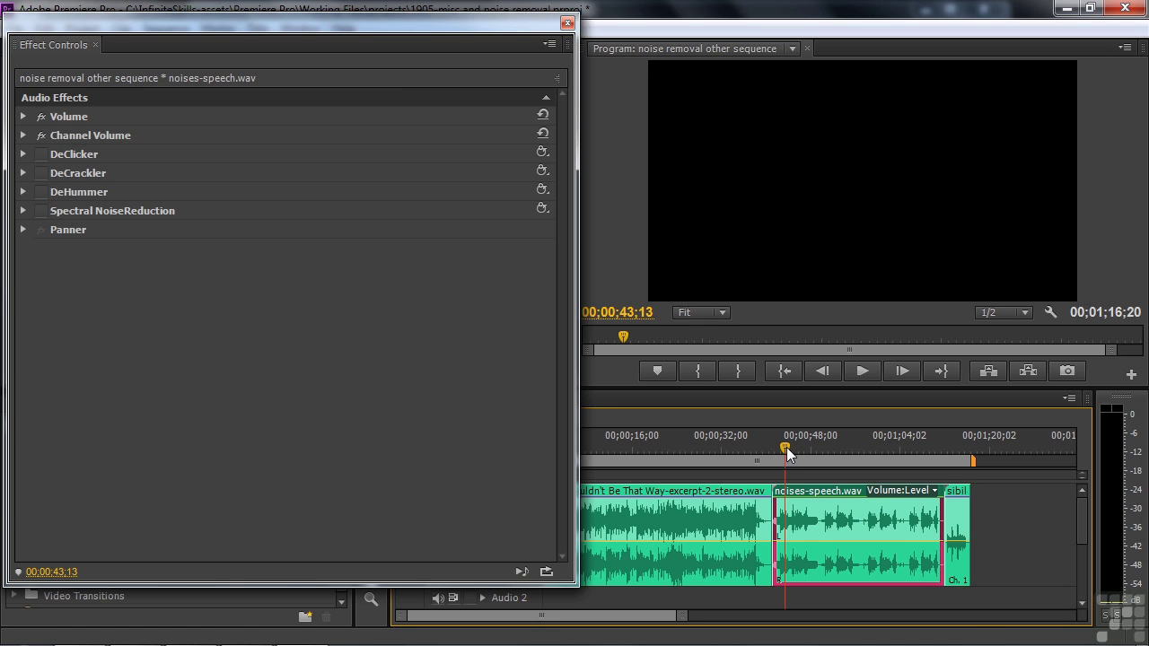
left_click(23, 191)
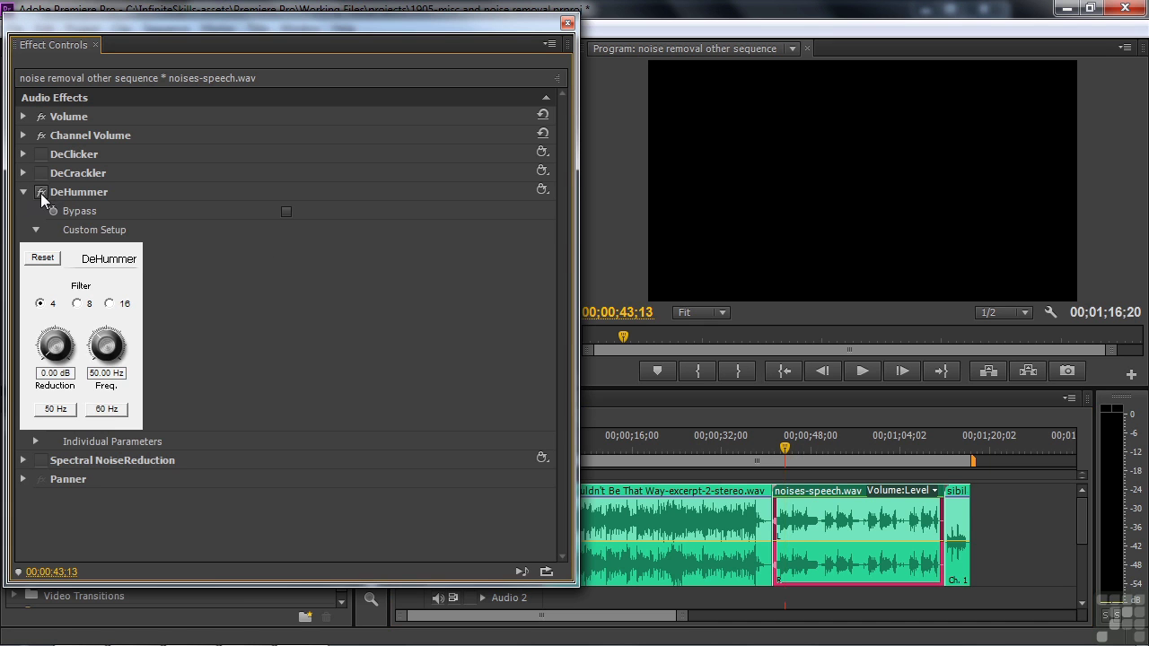
Step: Play the start of noises-speech.wav to hear the hum
left_click(779, 455)
key("space")
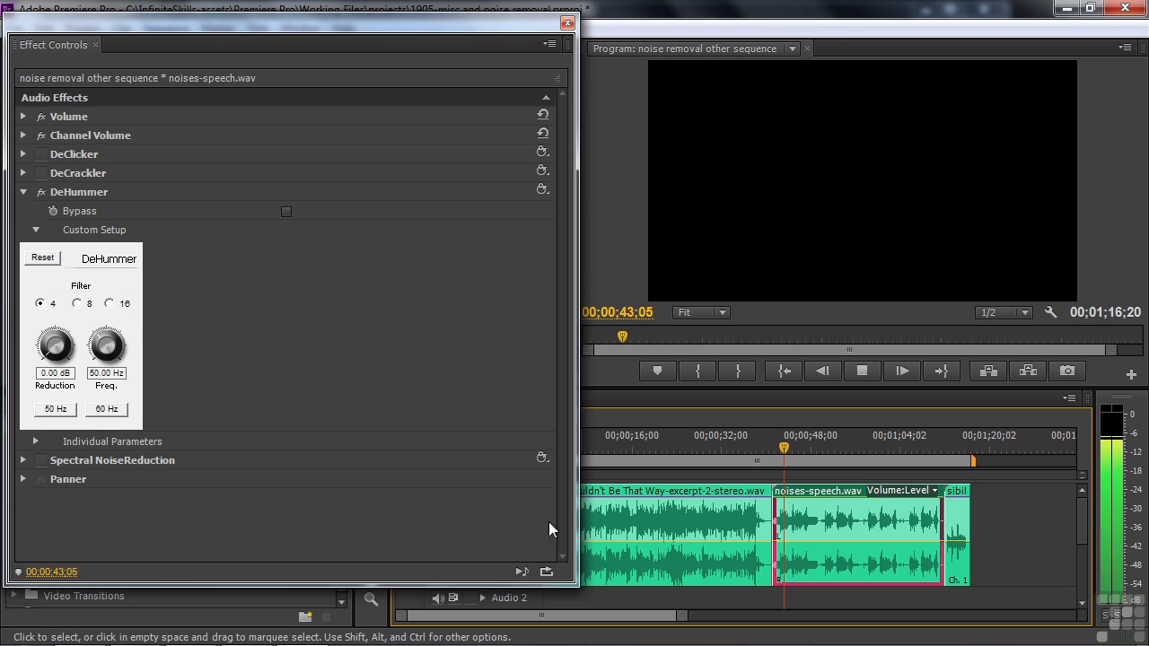
key("space")
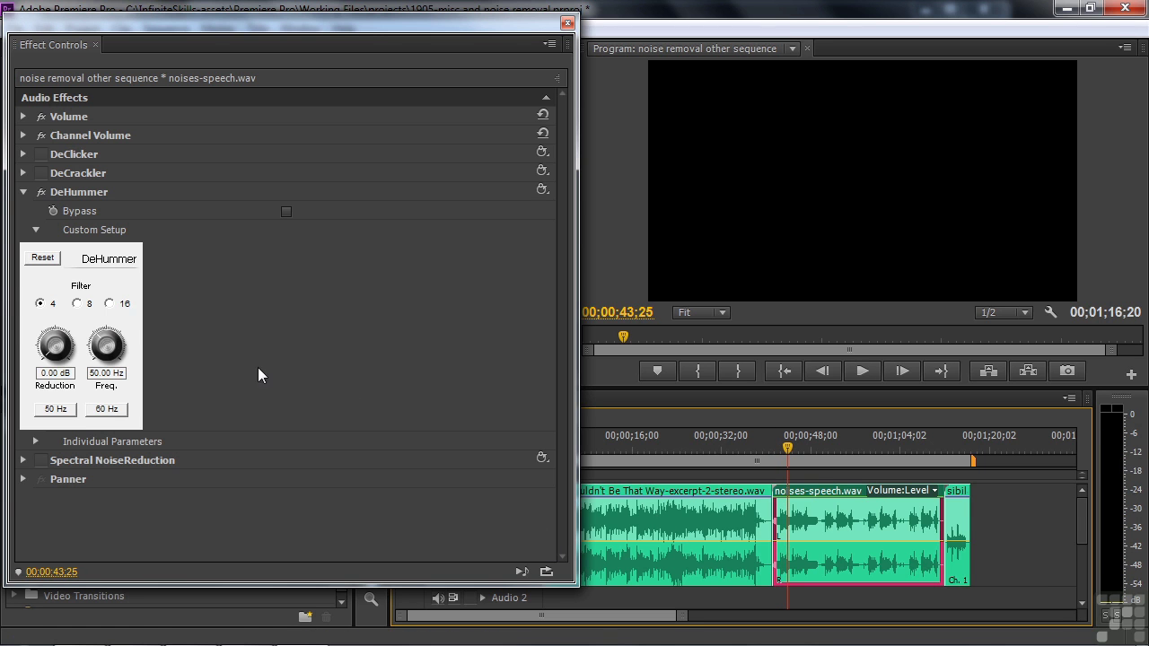
Step: Set DeHummer to 60 Hz with 15.75 dB reduction and replay the clip
left_click(113, 413)
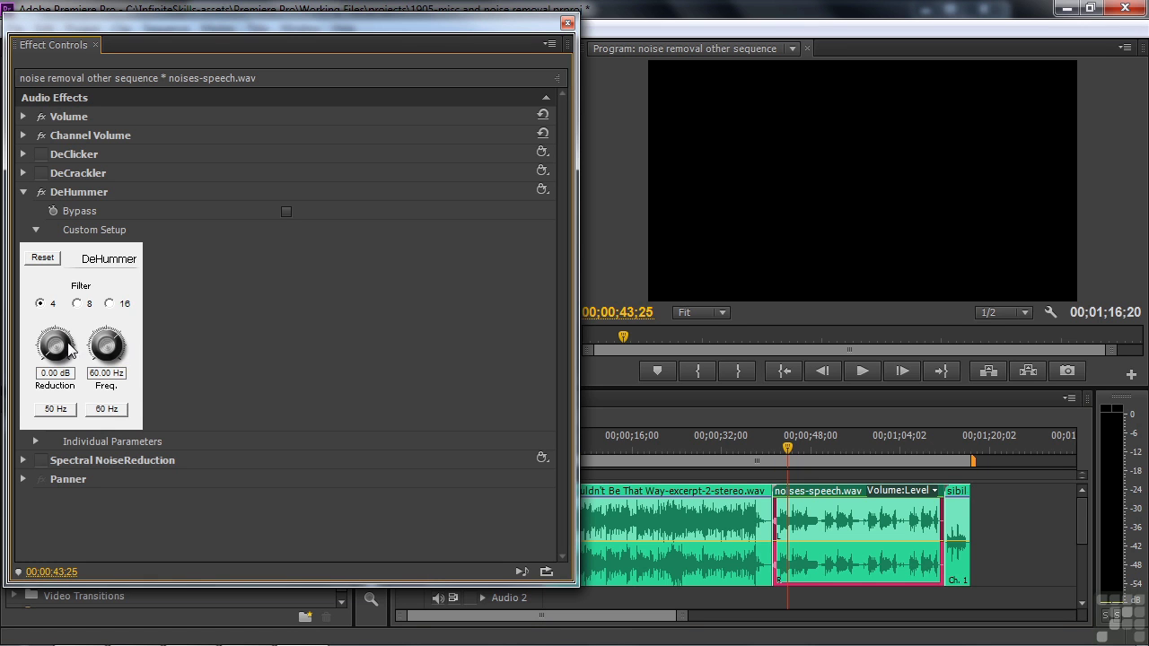
left_click_drag(54, 348, 88, 316)
left_click(792, 472)
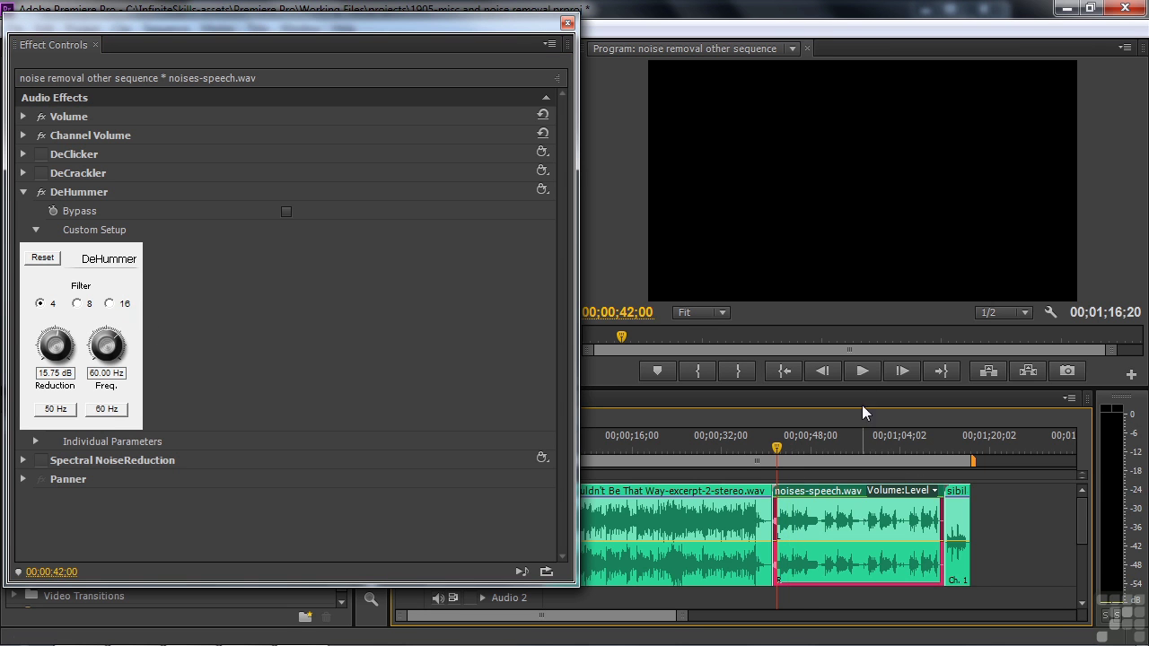
left_click(863, 375)
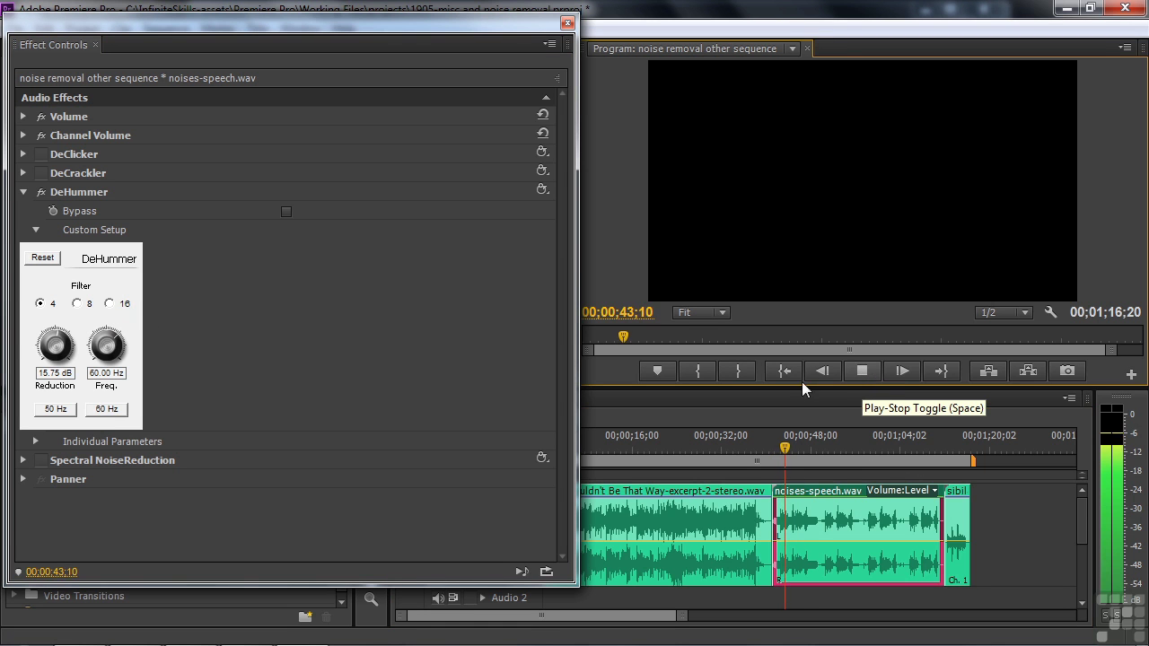
Step: Compare the speech with DeHummer bypassed and re-enabled during playback
left_click(870, 369)
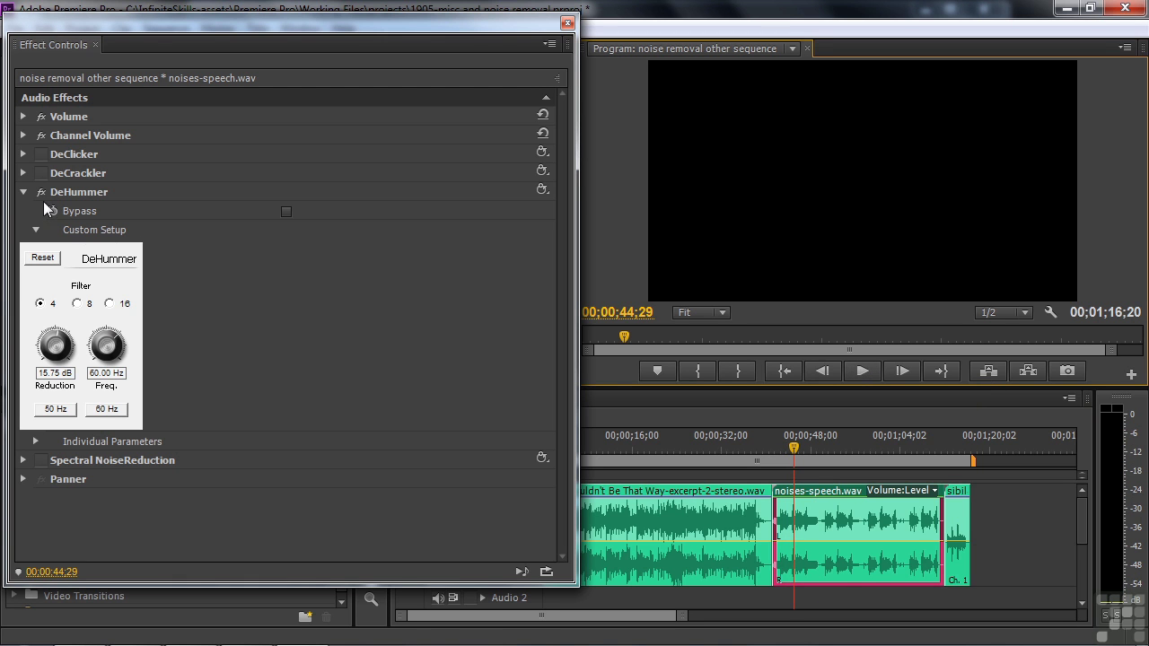
left_click(863, 372)
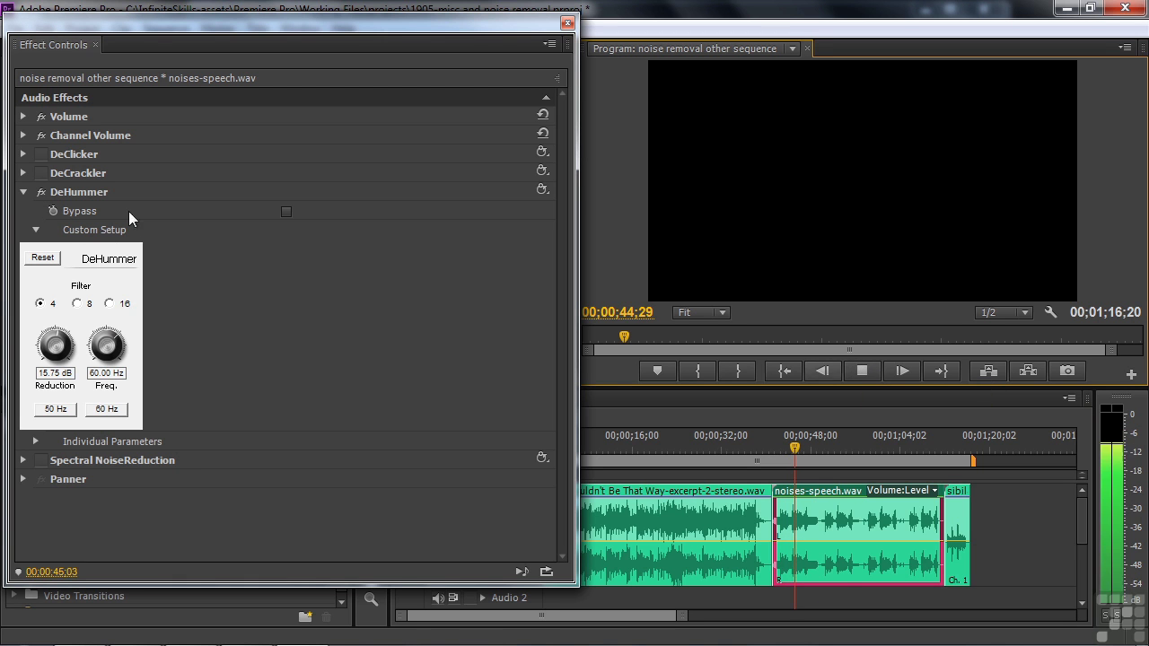
left_click(41, 192)
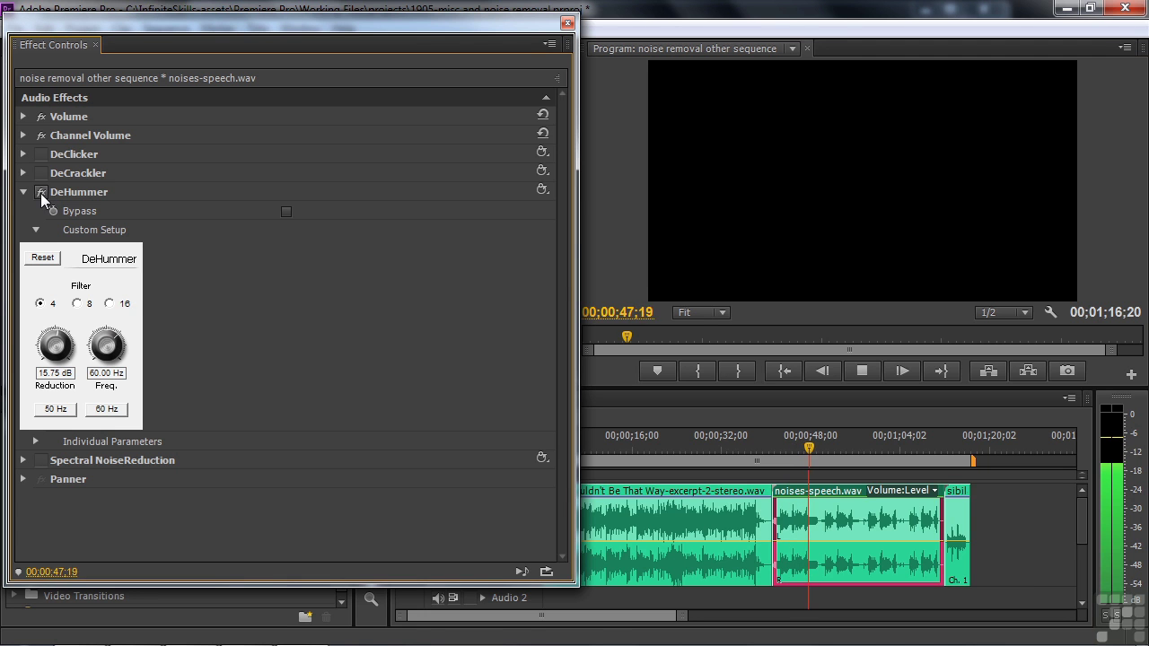
left_click(41, 192)
left_click(859, 372)
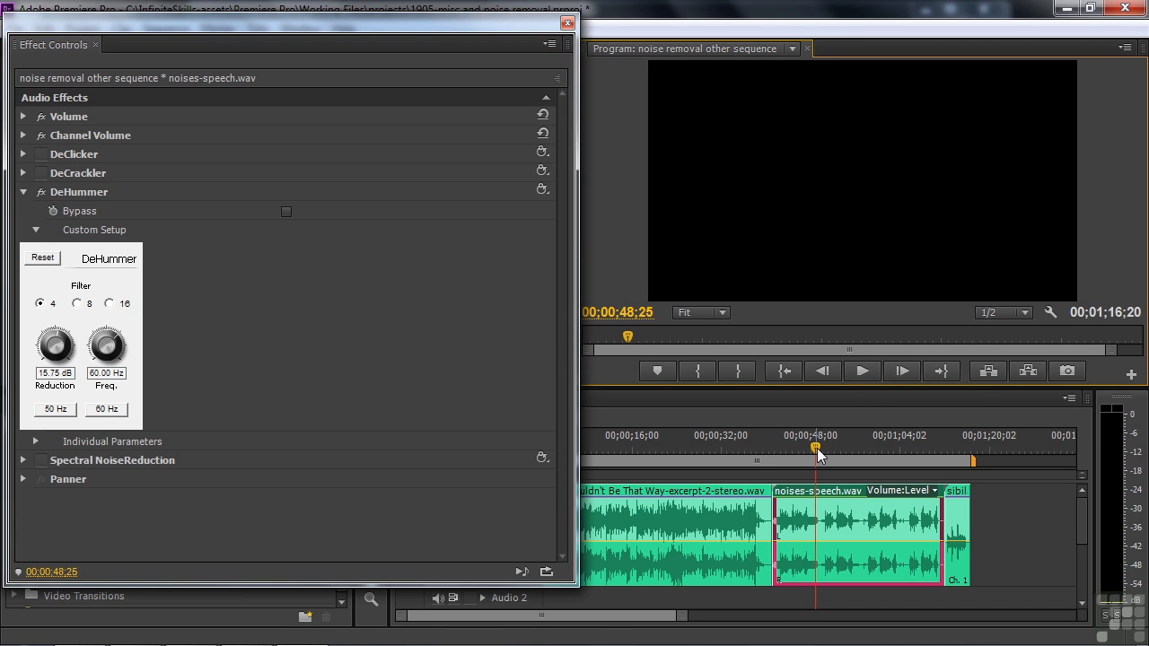
Step: Switch DeHummer to 8 filters while replaying the speech clip from its start
left_click(790, 458)
left_click_drag(790, 464, 776, 459)
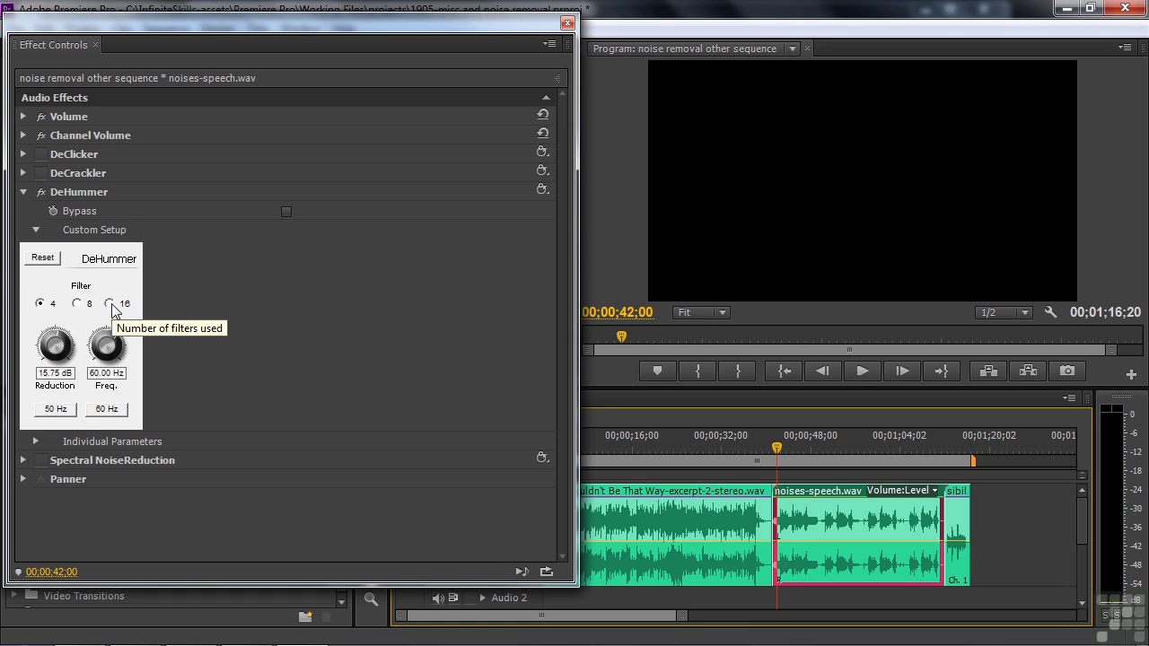
left_click(854, 370)
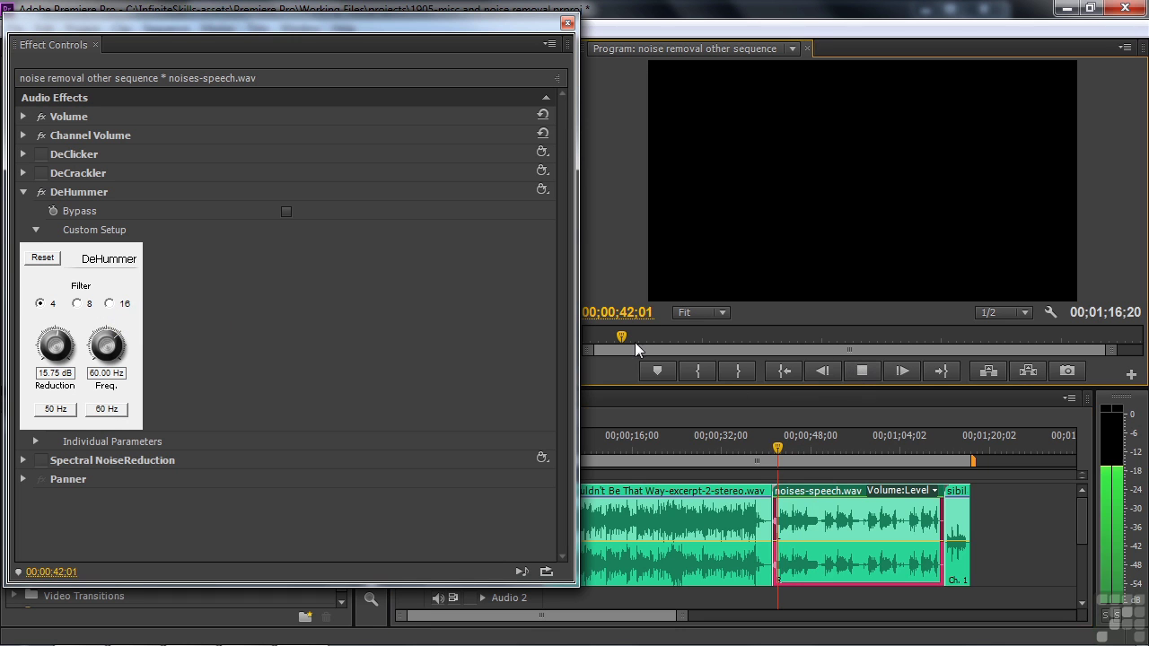
left_click(77, 304)
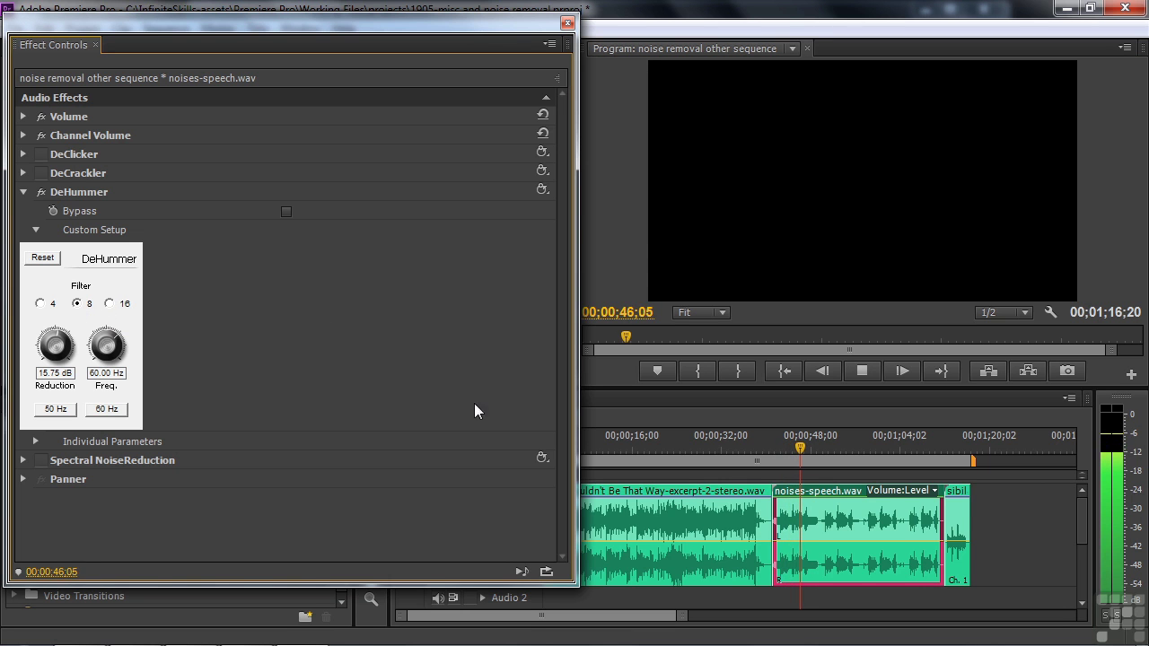
left_click(862, 371)
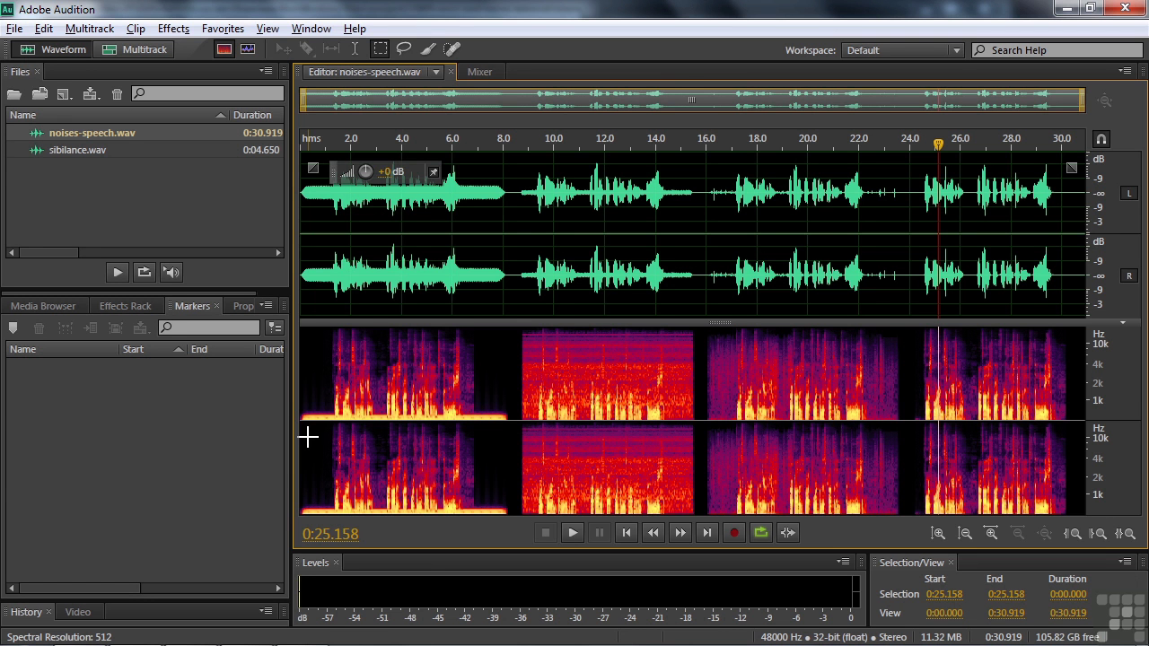
Step: Play noises-speech.wav in Audition from the start of the file, then stop
left_click(308, 144)
key("space")
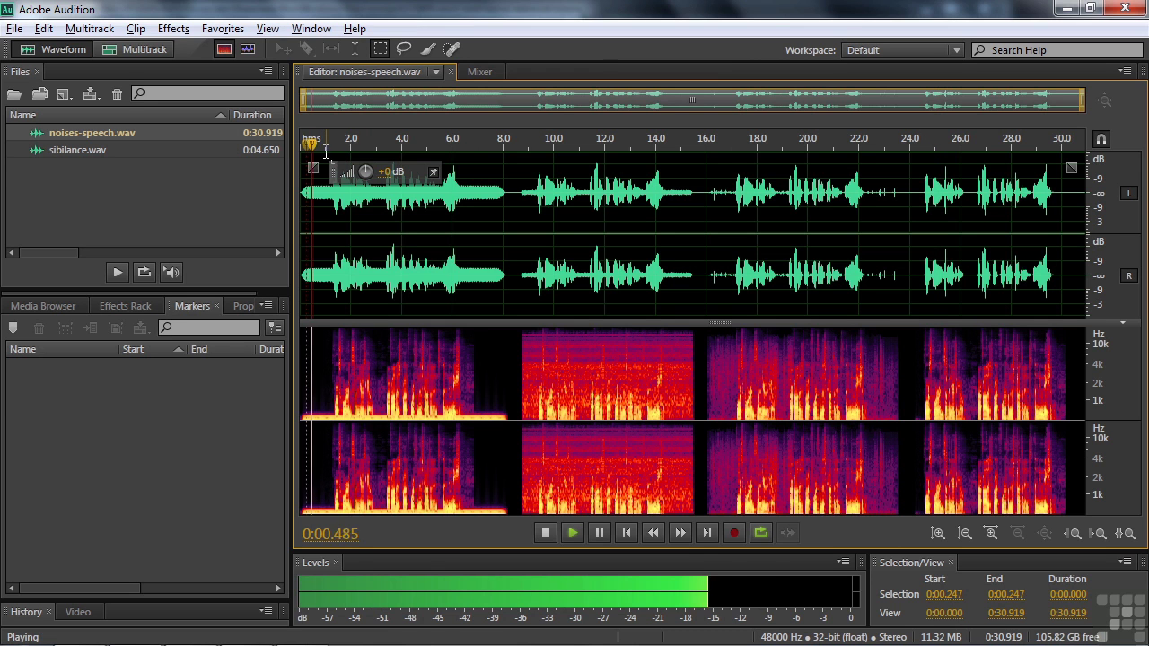
key("space")
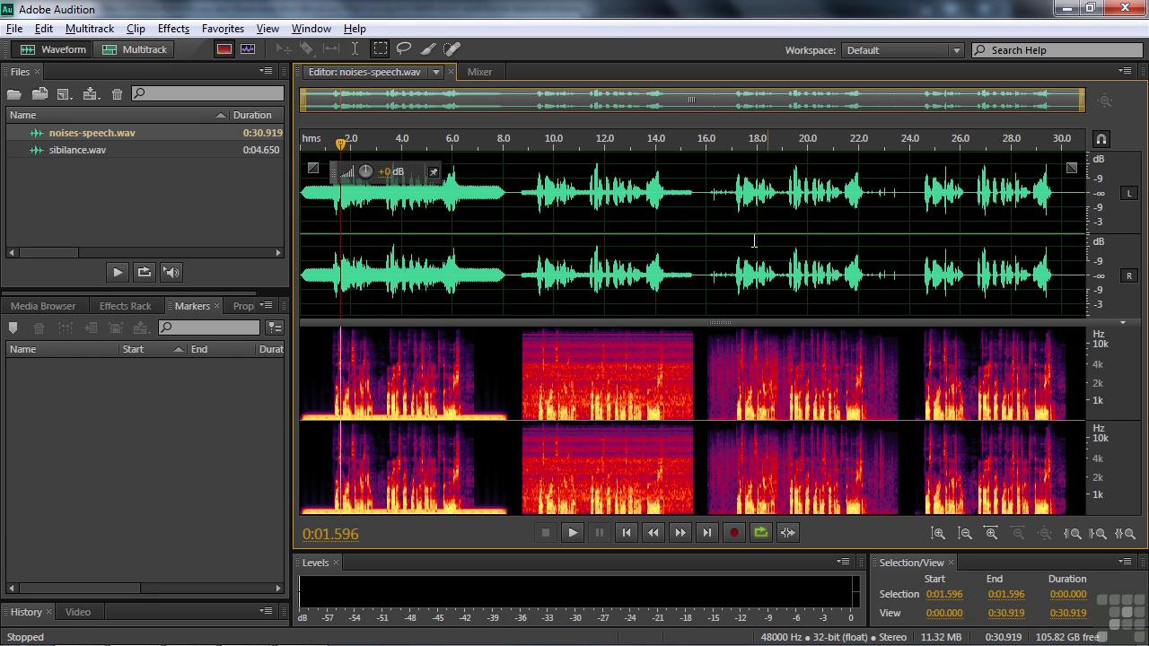
Step: Open the Notch Filter with the 60 Hz and Harmonics (Heavy) preset
left_click(173, 29)
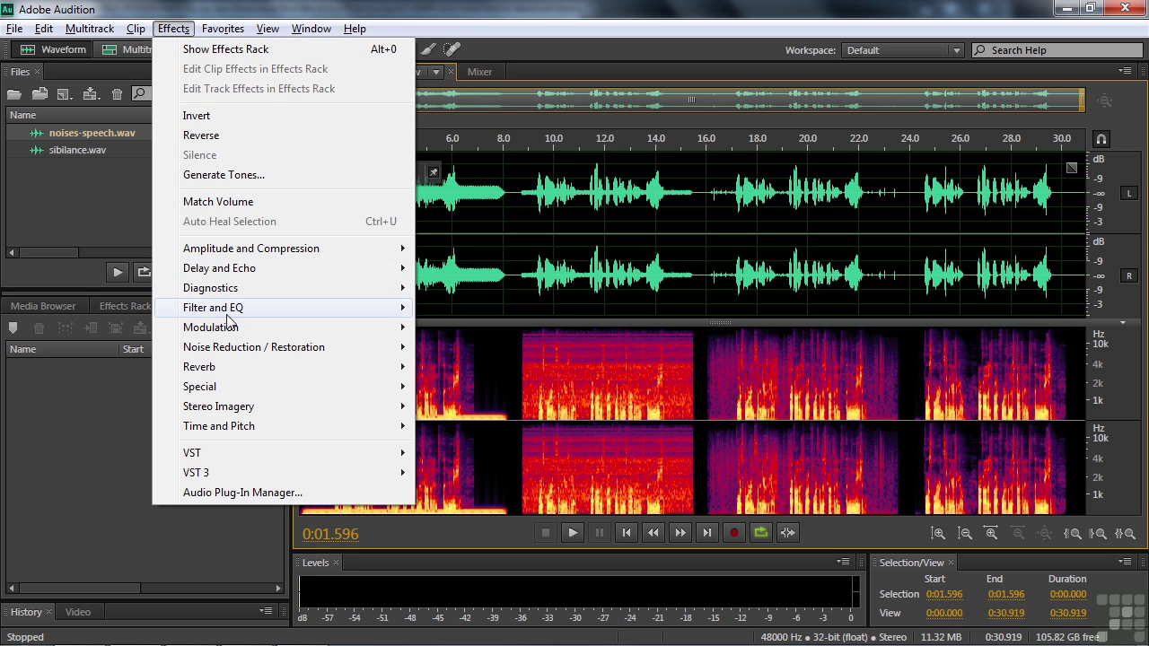
mouse_move(231, 314)
left_click(473, 387)
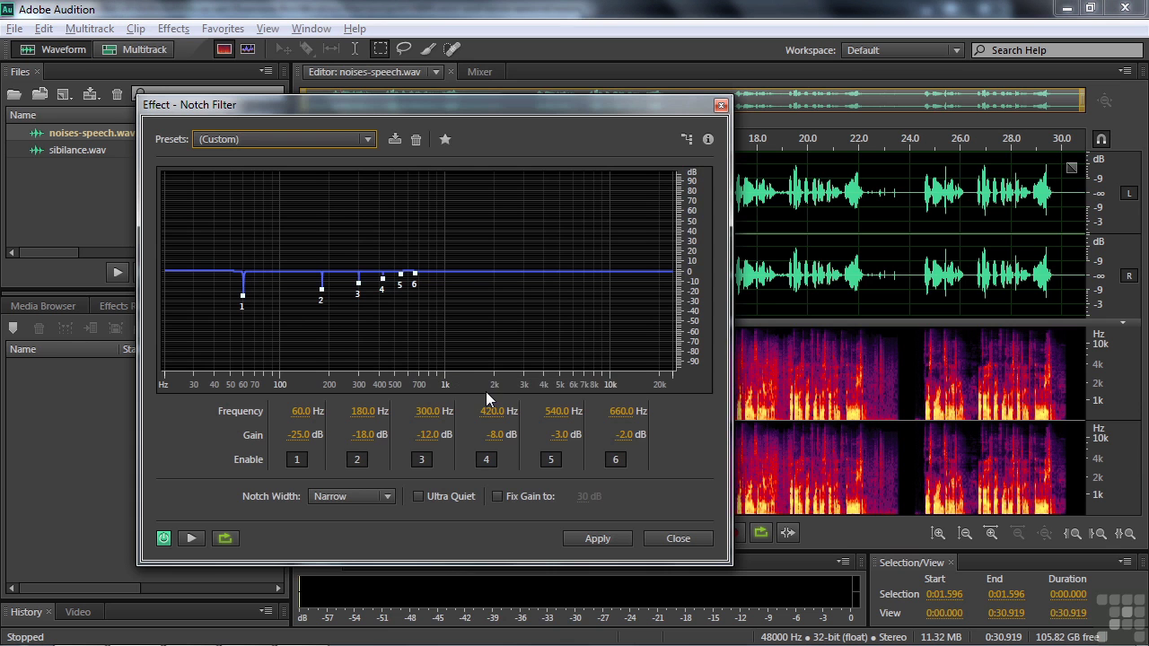
left_click(369, 140)
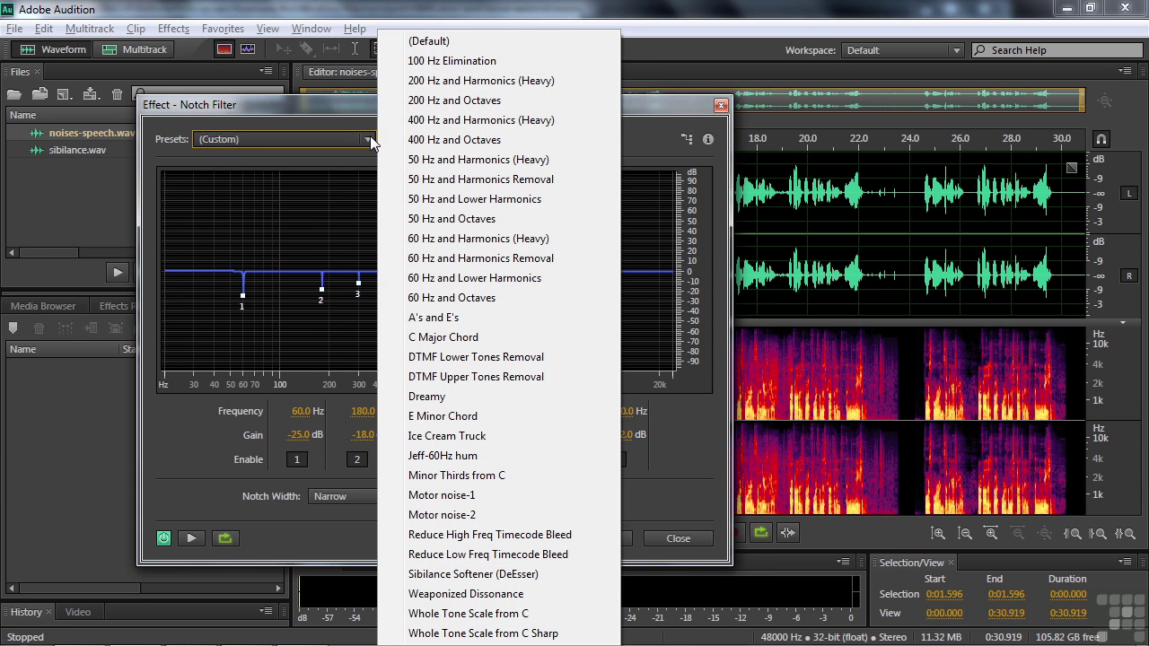
left_click(478, 237)
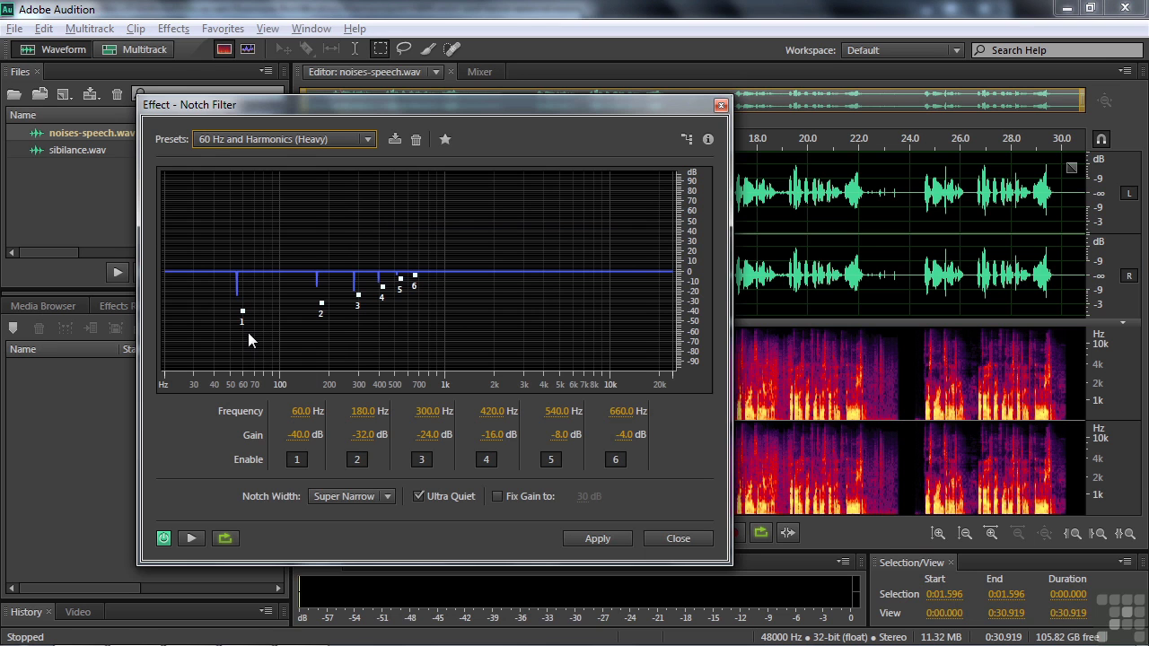
Step: Preview the notch-filtered speech twice without applying it
left_click(180, 541)
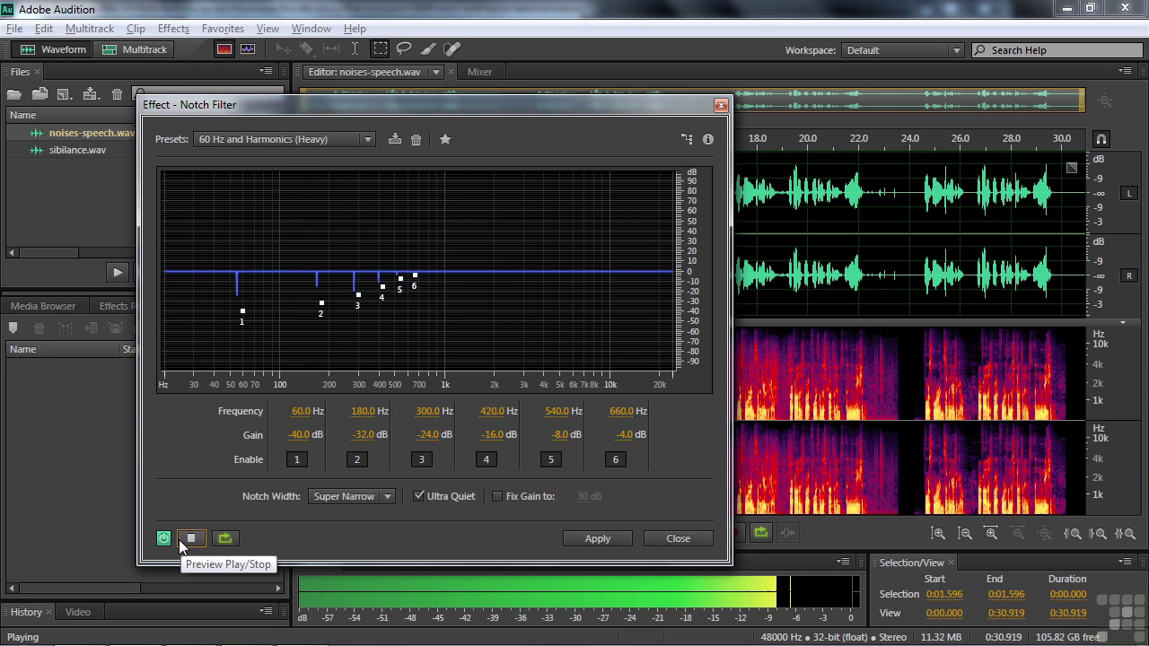
left_click(189, 538)
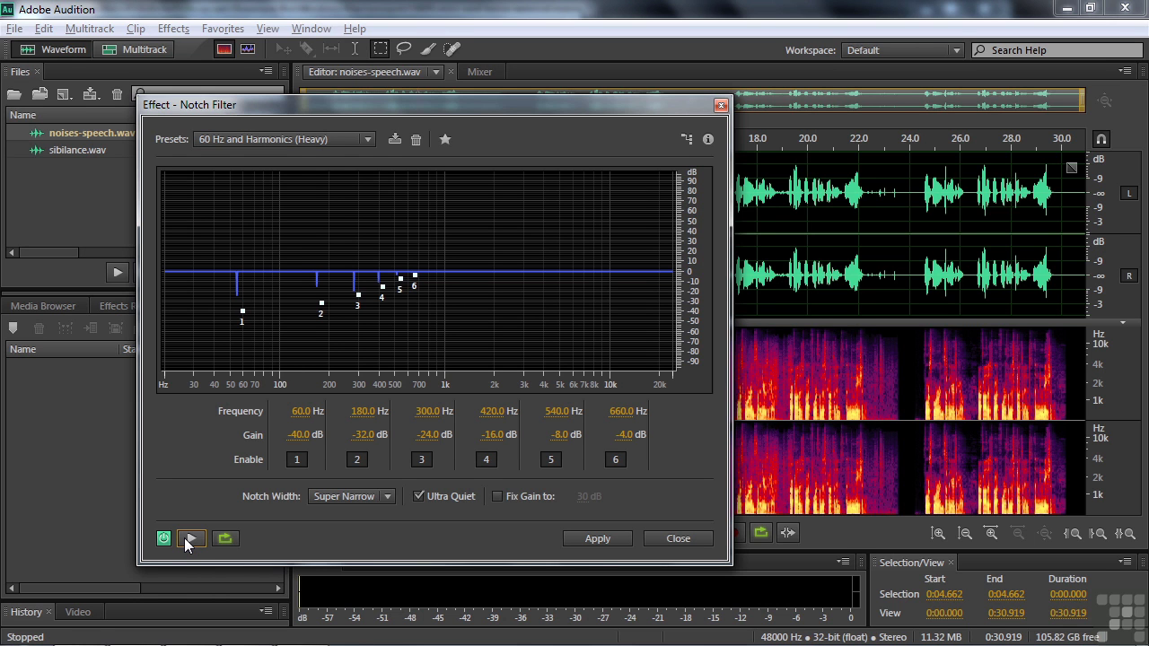
left_click(189, 538)
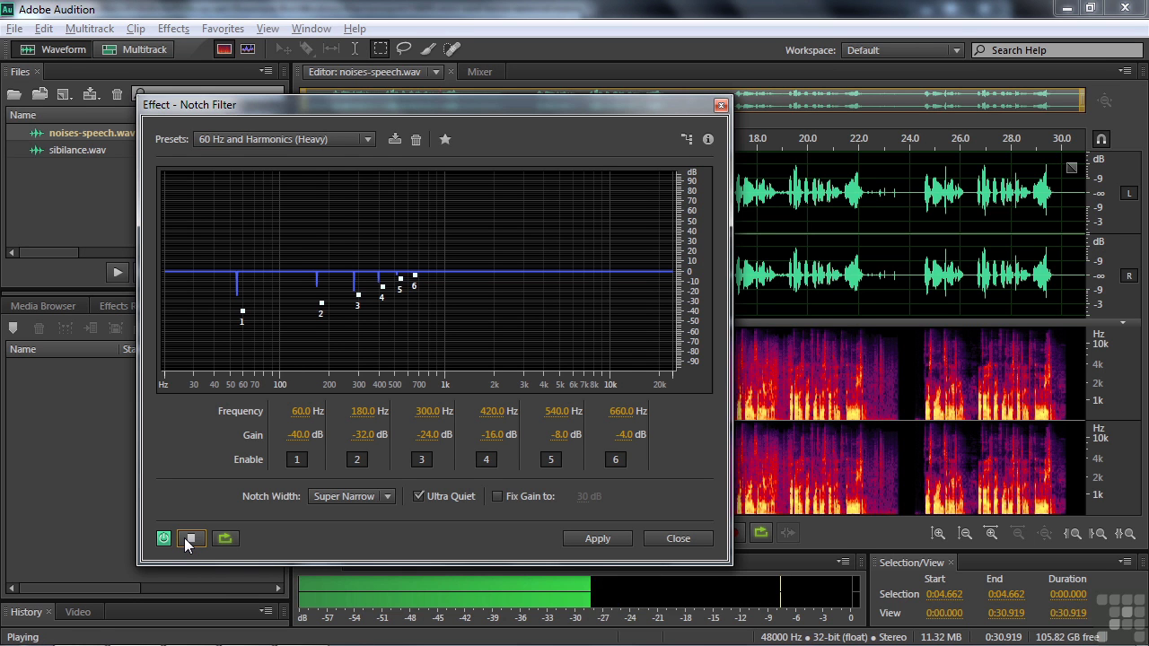
left_click(189, 541)
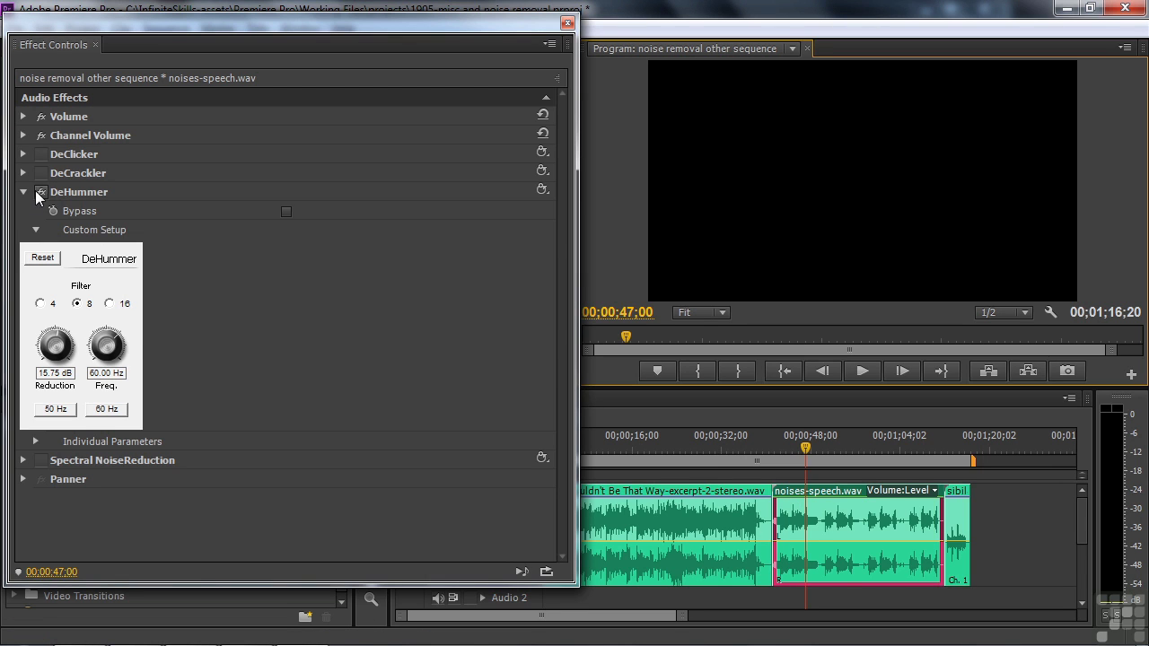
Step: Turn off DeHummer, show DeClicker's settings, and play near the clip's end to hear the clicks
left_click(40, 192)
left_click(24, 192)
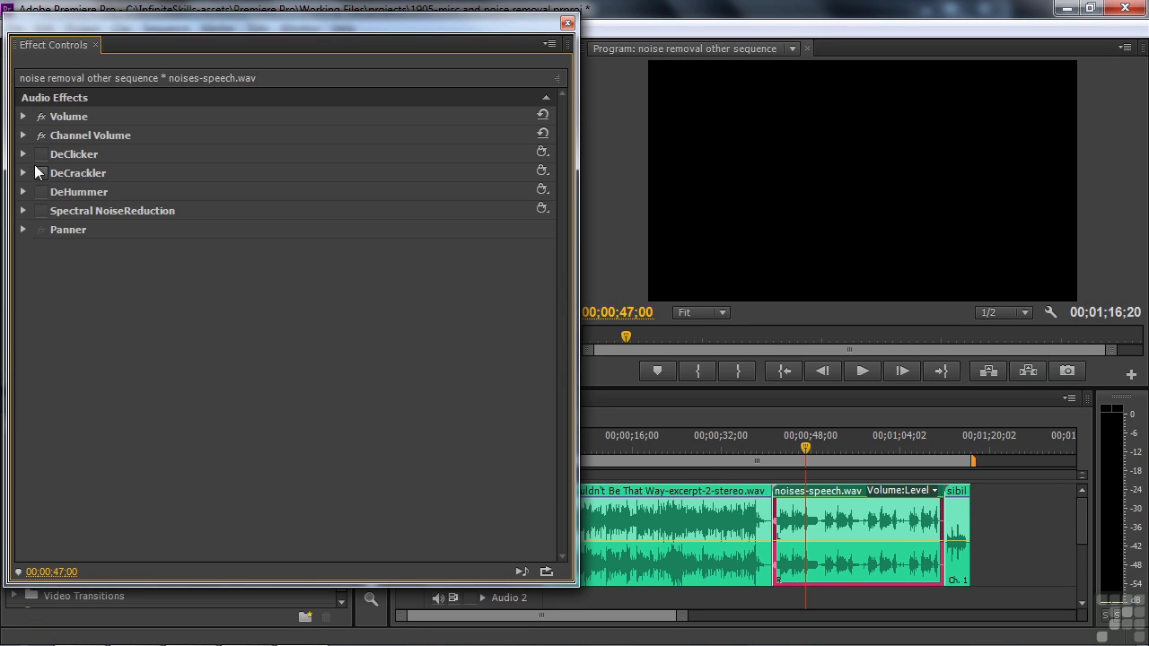
left_click(24, 154)
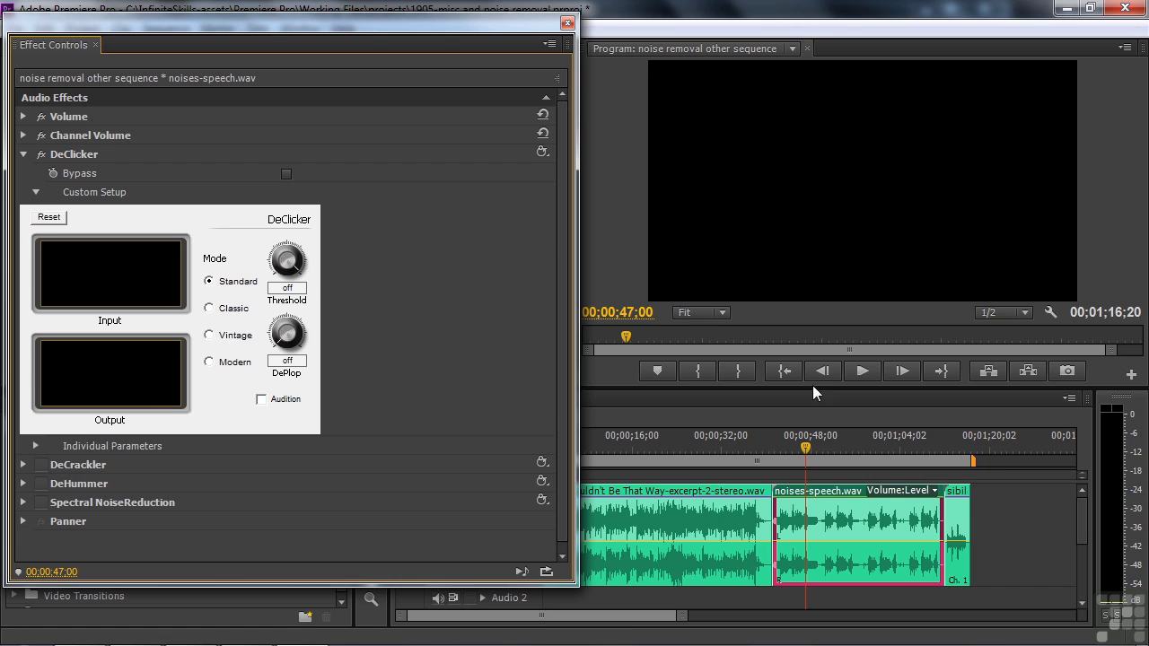
left_click(908, 447)
key("space")
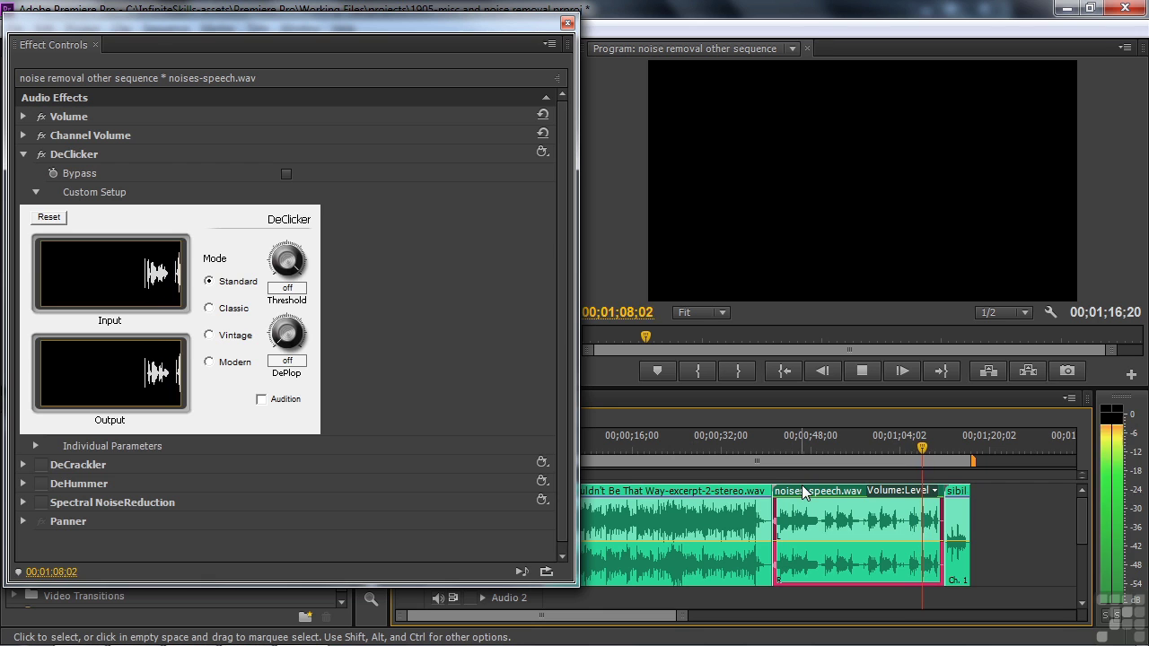
key("space")
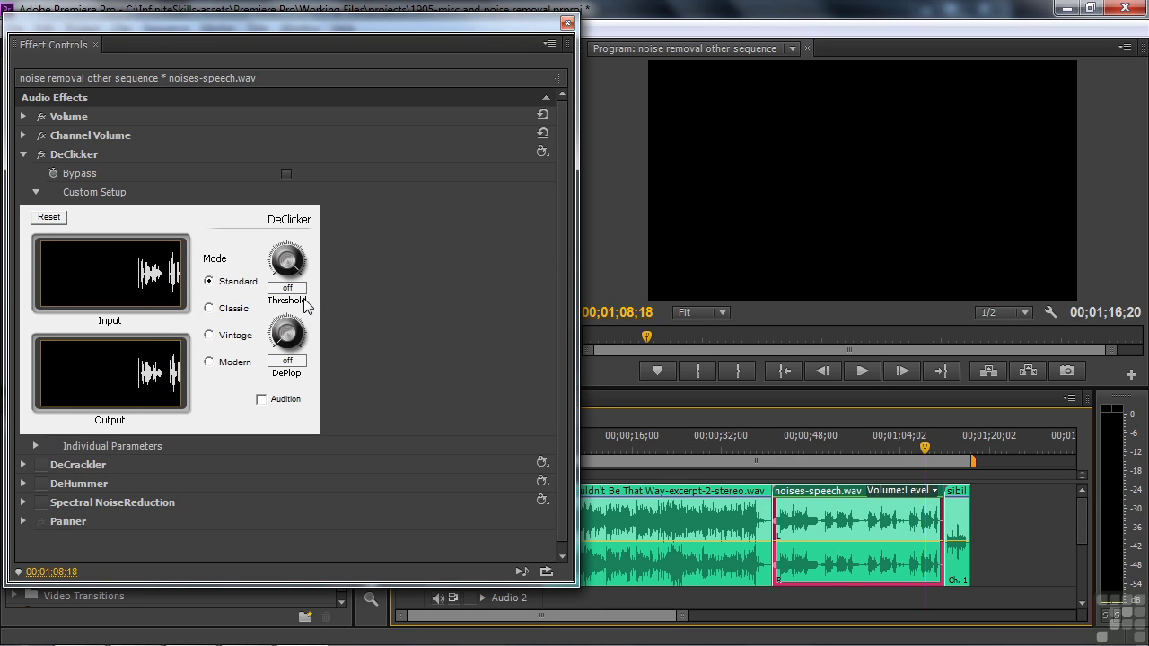
Step: Raise the DeClicker threshold to 78% and play to hear the clicks removed
left_click(286, 261)
left_click_drag(287, 260, 360, 312)
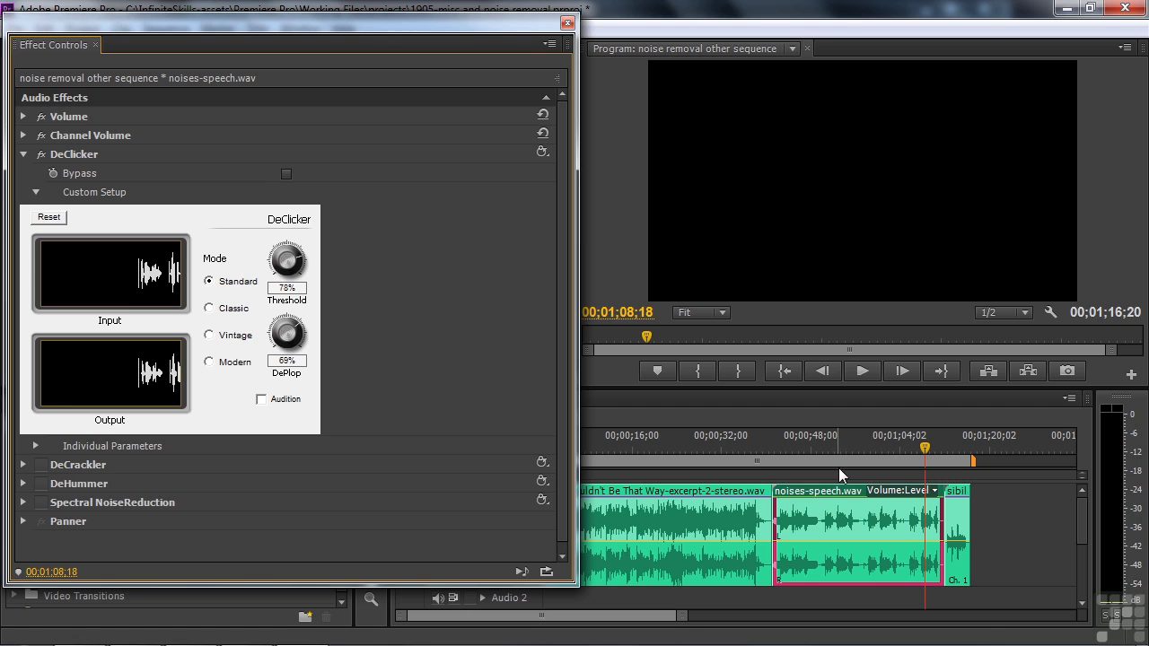
key("space")
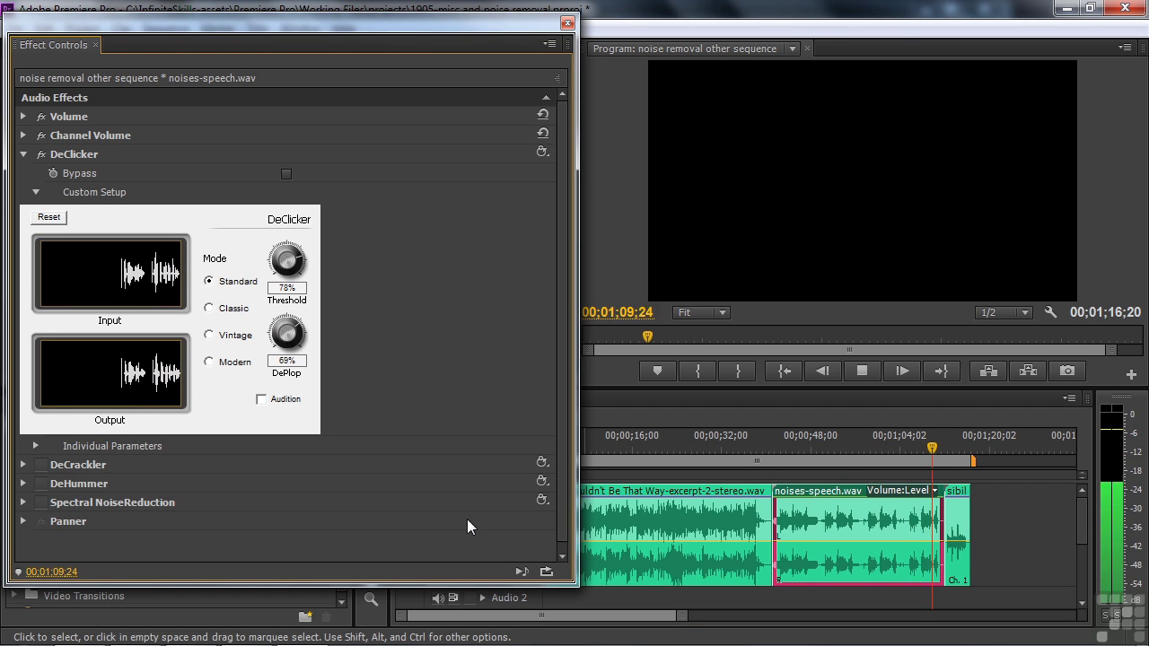
key("space")
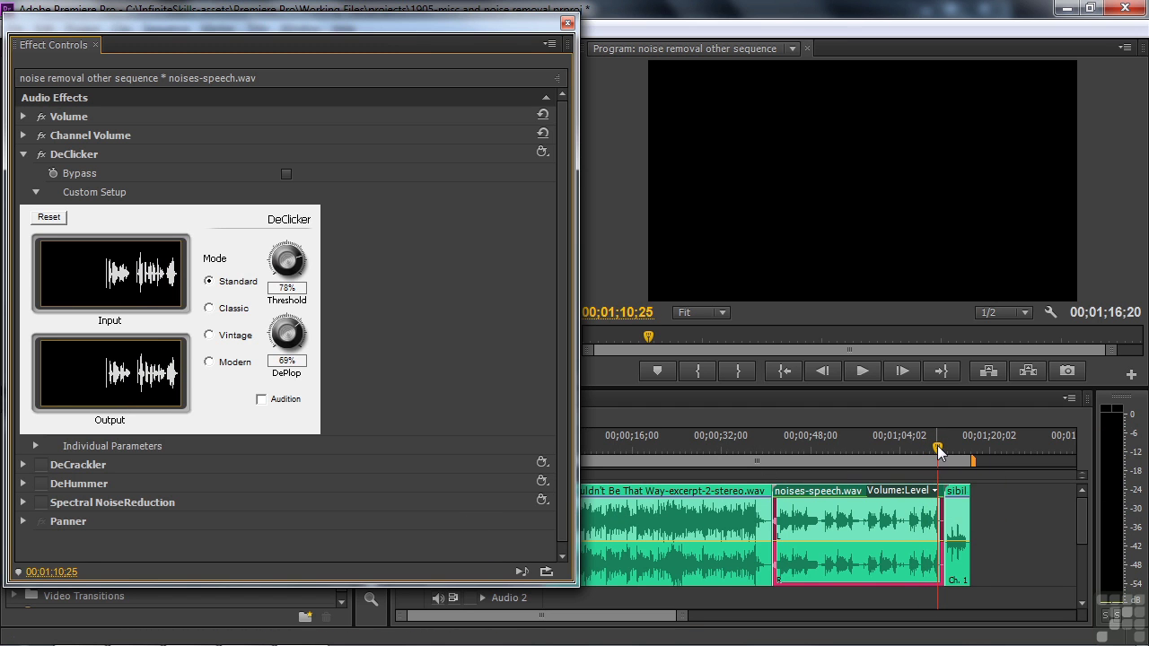
Step: Replay from about 00;00;57;28, switch DeClicker to Vintage mode, and enable Audition
left_click_drag(938, 449, 867, 473)
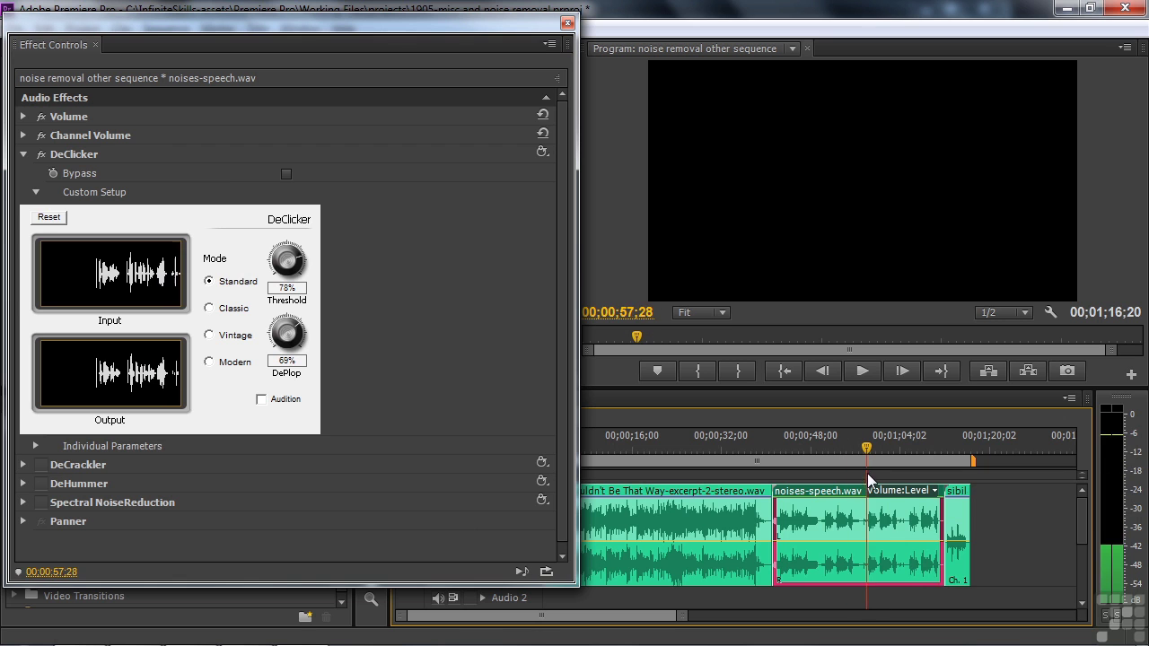
key("space")
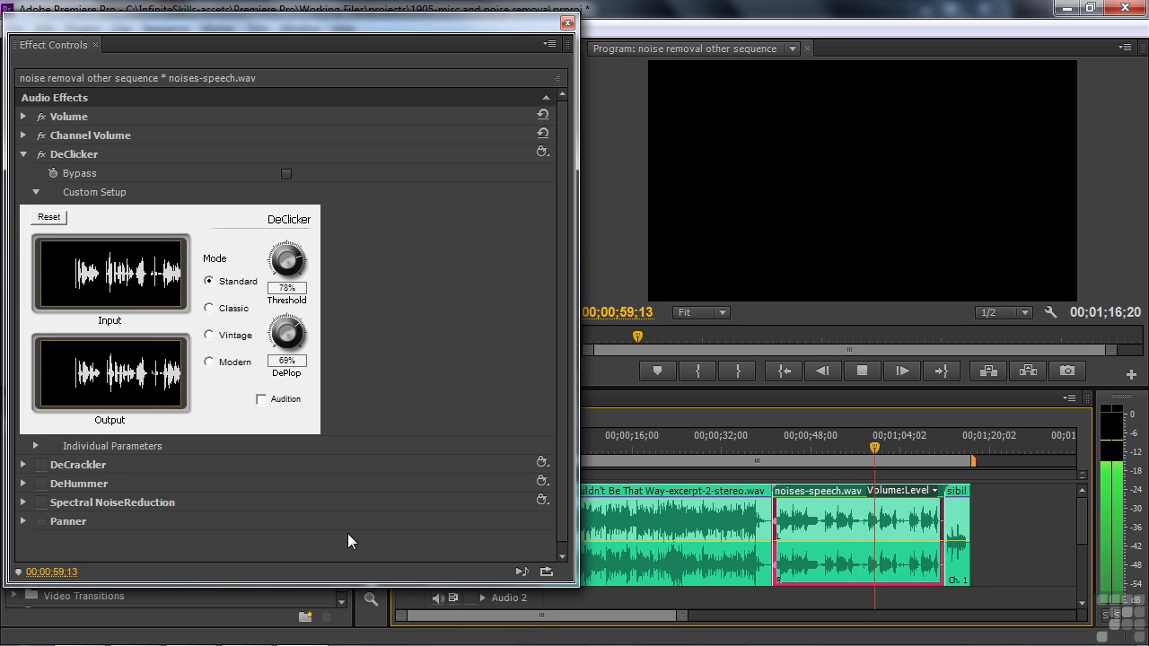
key("space")
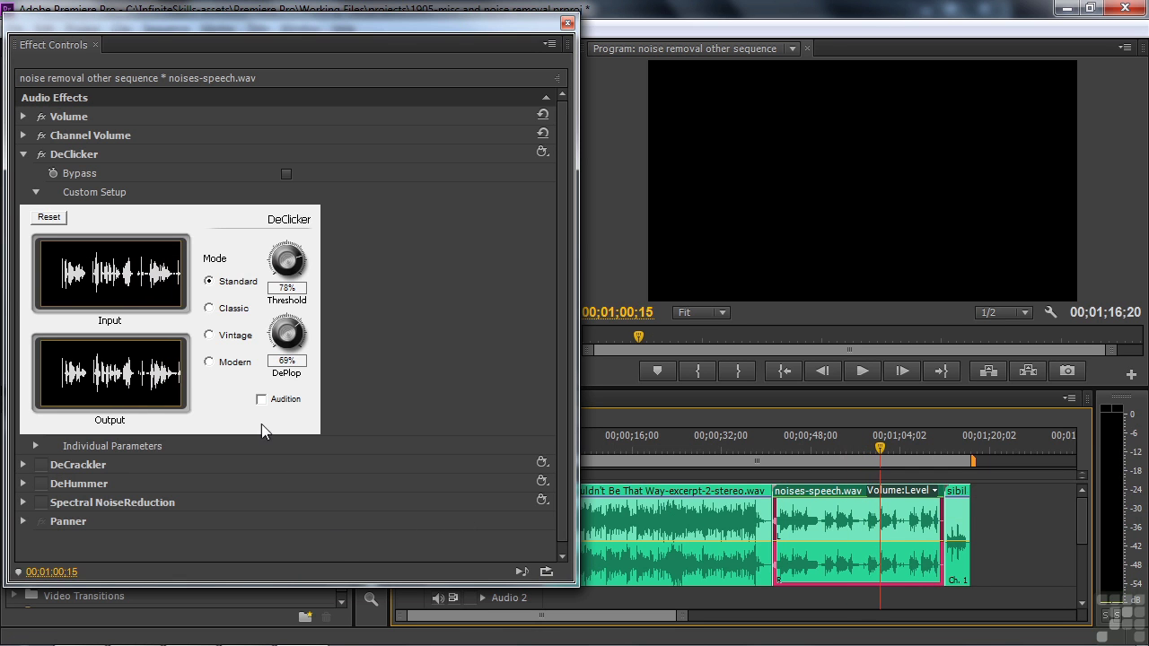
left_click(208, 336)
key("space")
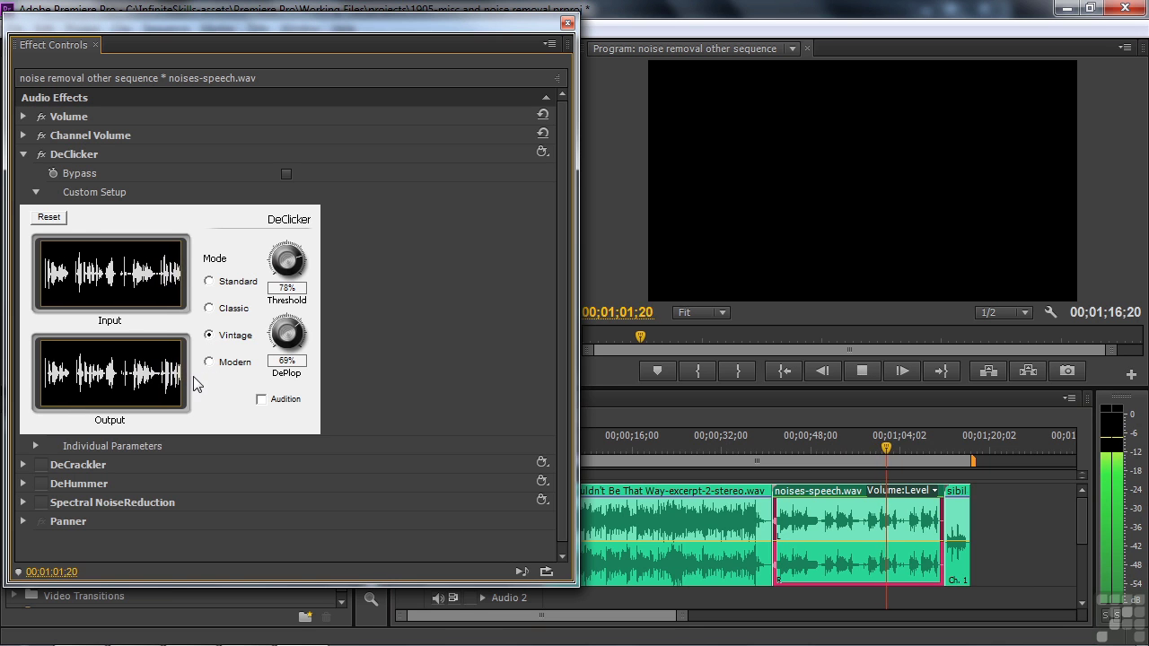
left_click(860, 372)
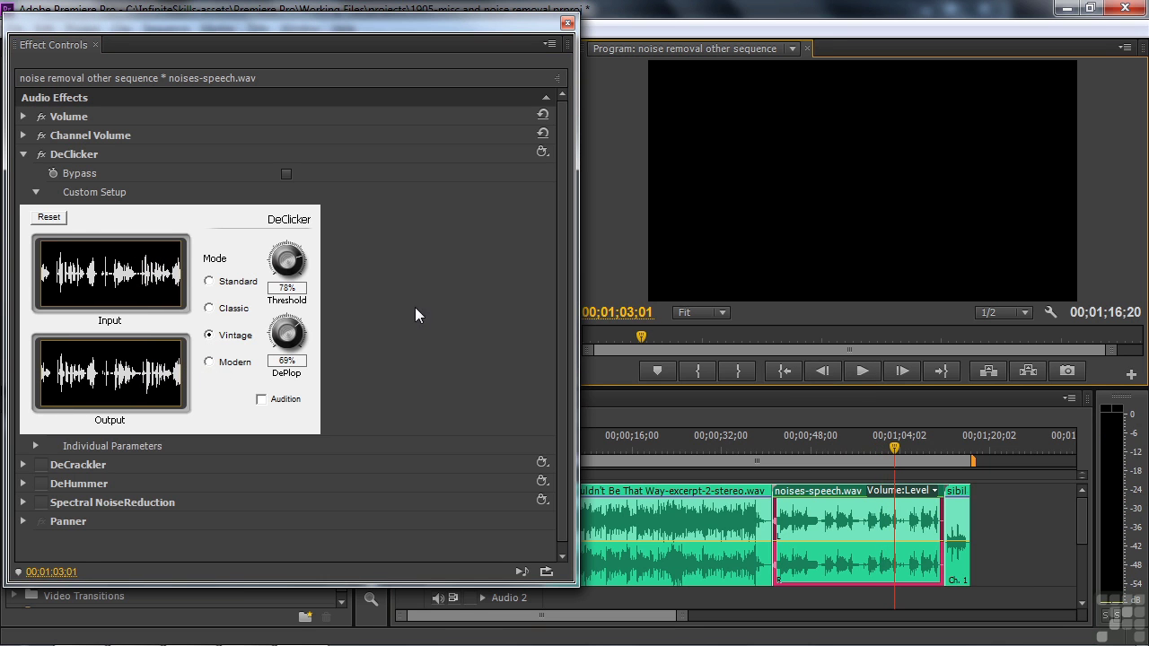
left_click(261, 400)
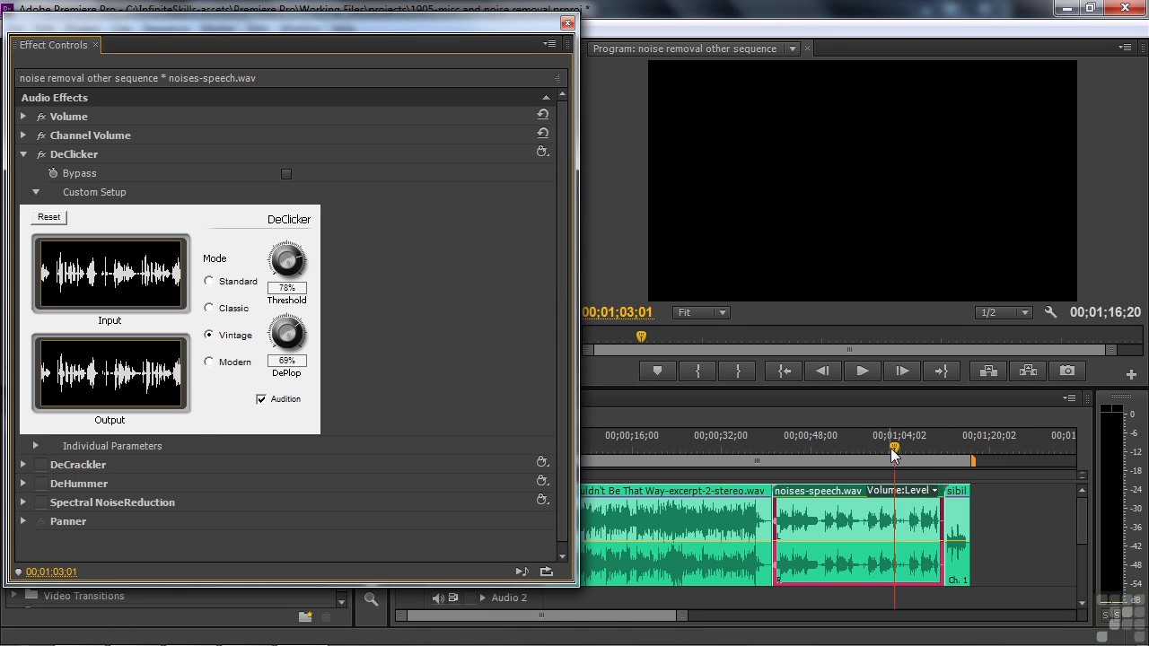
Step: Listen to the removed clicks from about 00;00;58;03, then uncheck Audition
left_click_drag(893, 455, 867, 458)
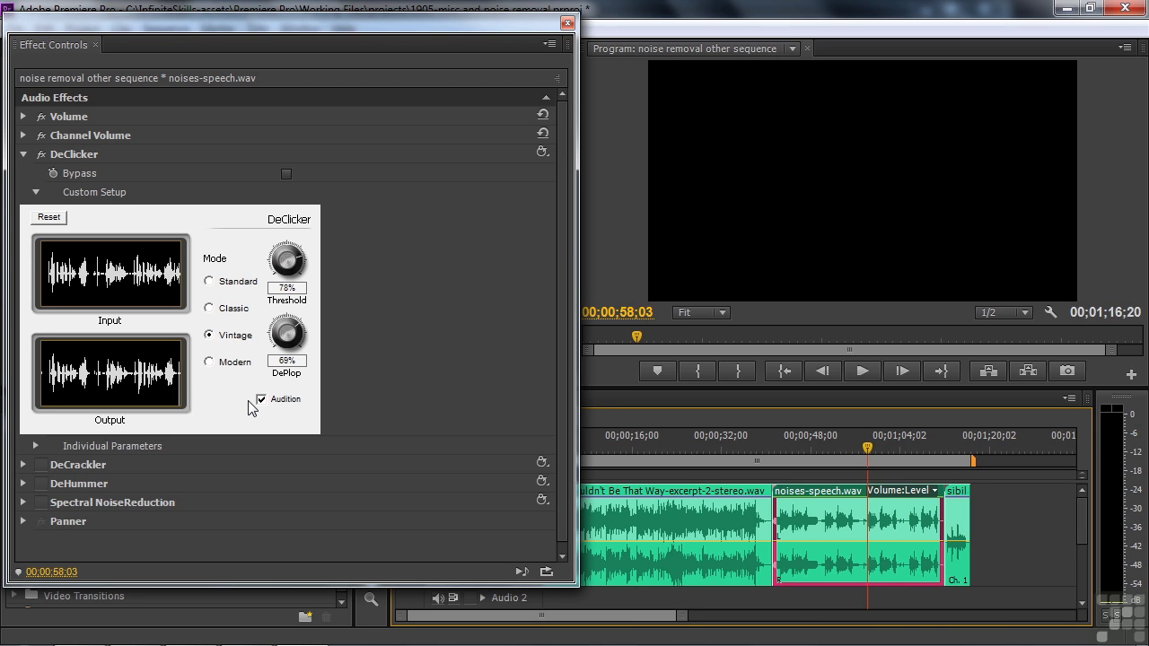
left_click(860, 372)
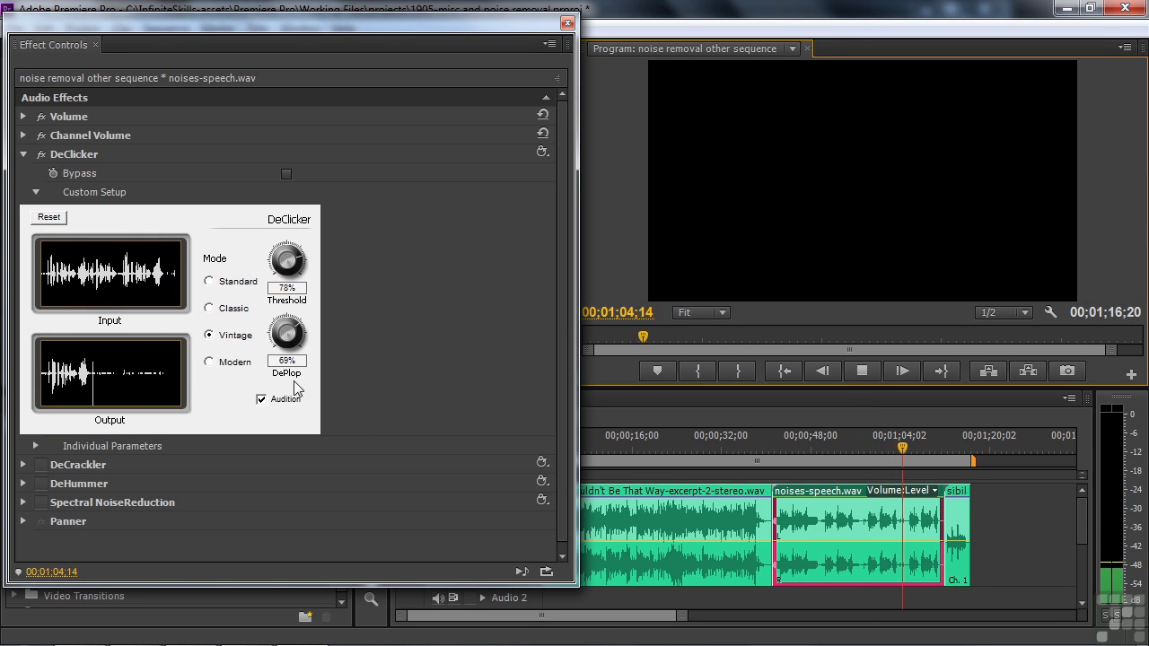
key("space")
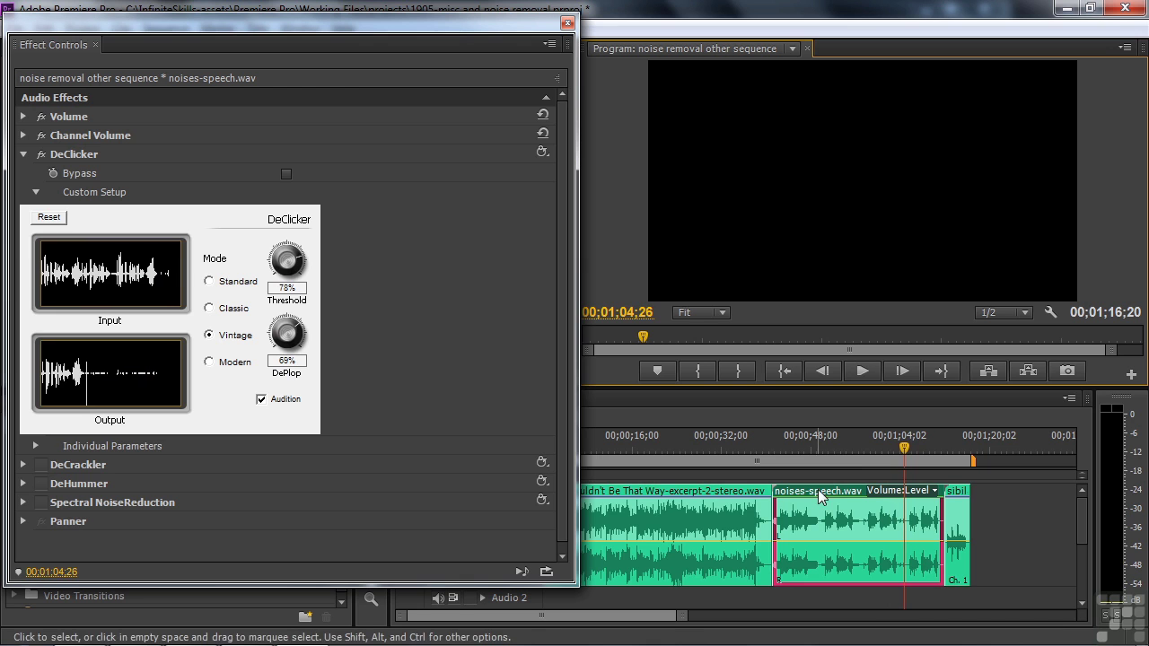
left_click(261, 400)
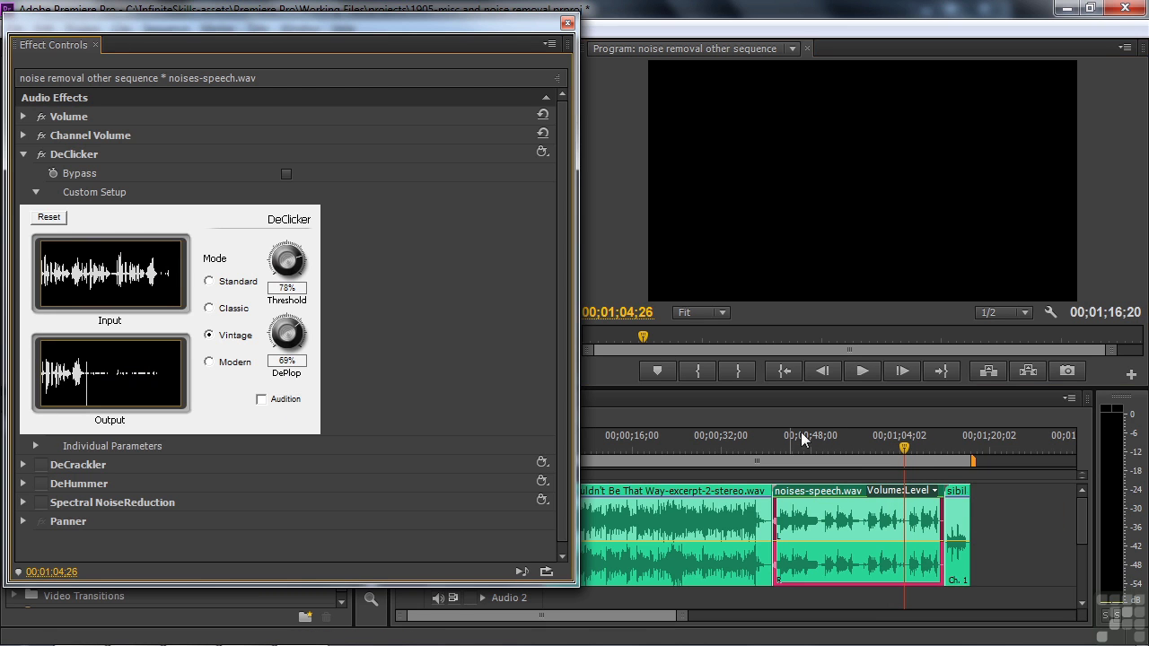
Step: Replay the cleaned speech from about 00;00;59;02 and switch DeClicker off
left_click(873, 445)
left_click(863, 371)
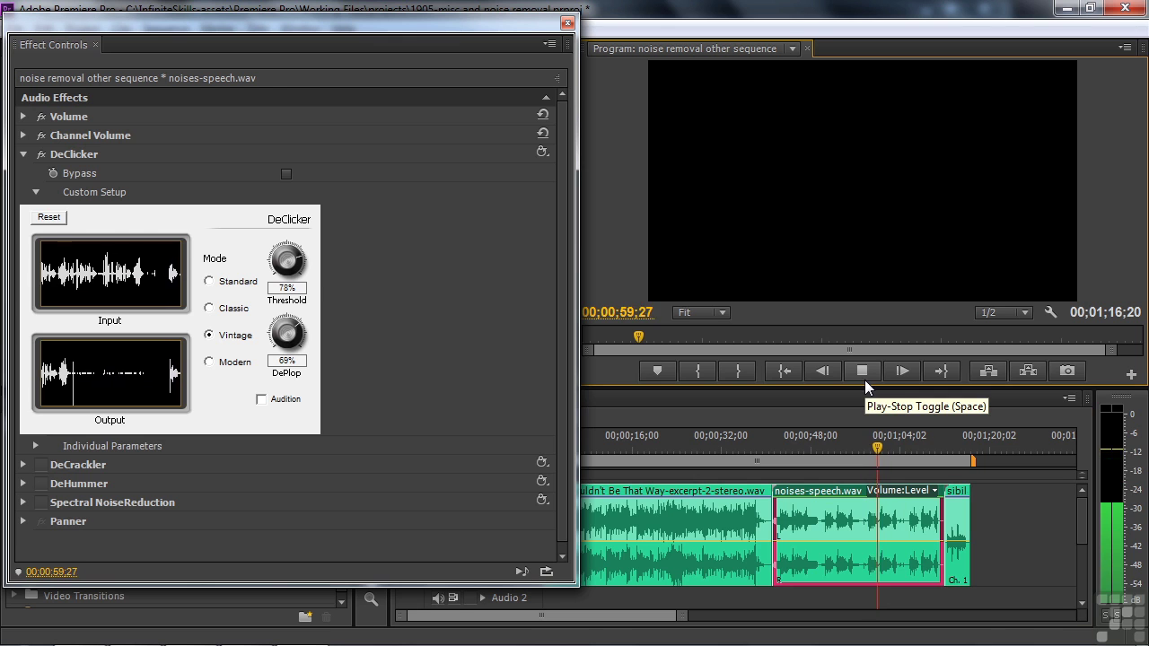
left_click(864, 376)
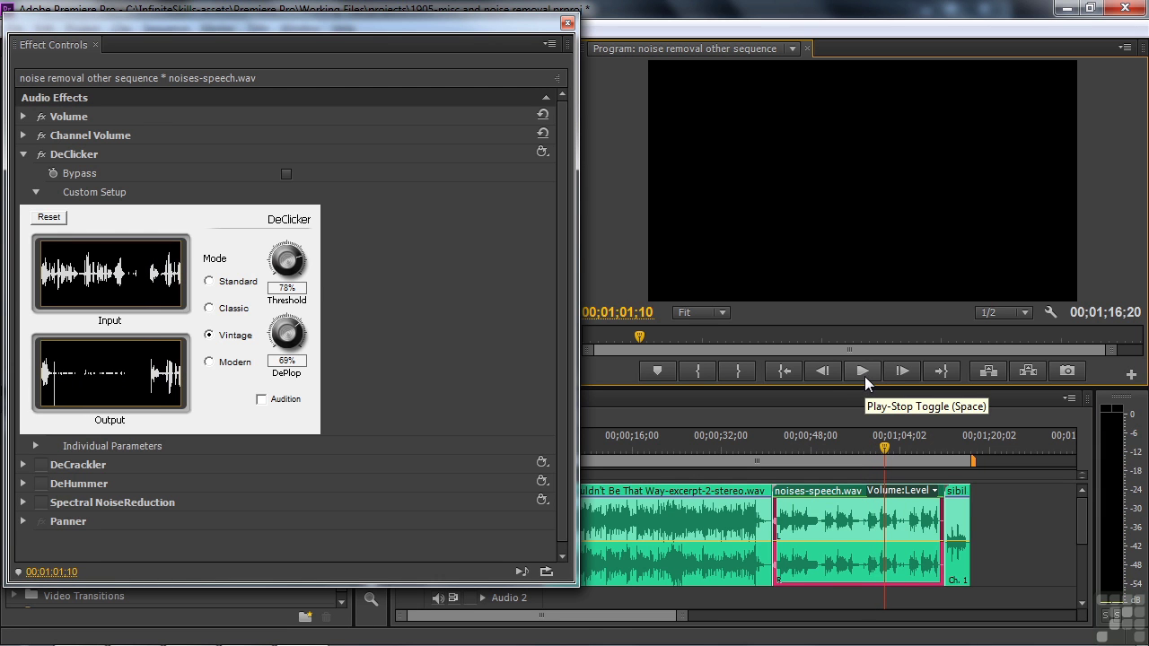
left_click(47, 155)
Step: Show DeCrackler's settings, play from 00;00;57;28, then switch DeCrackler off
left_click(27, 154)
left_click(24, 173)
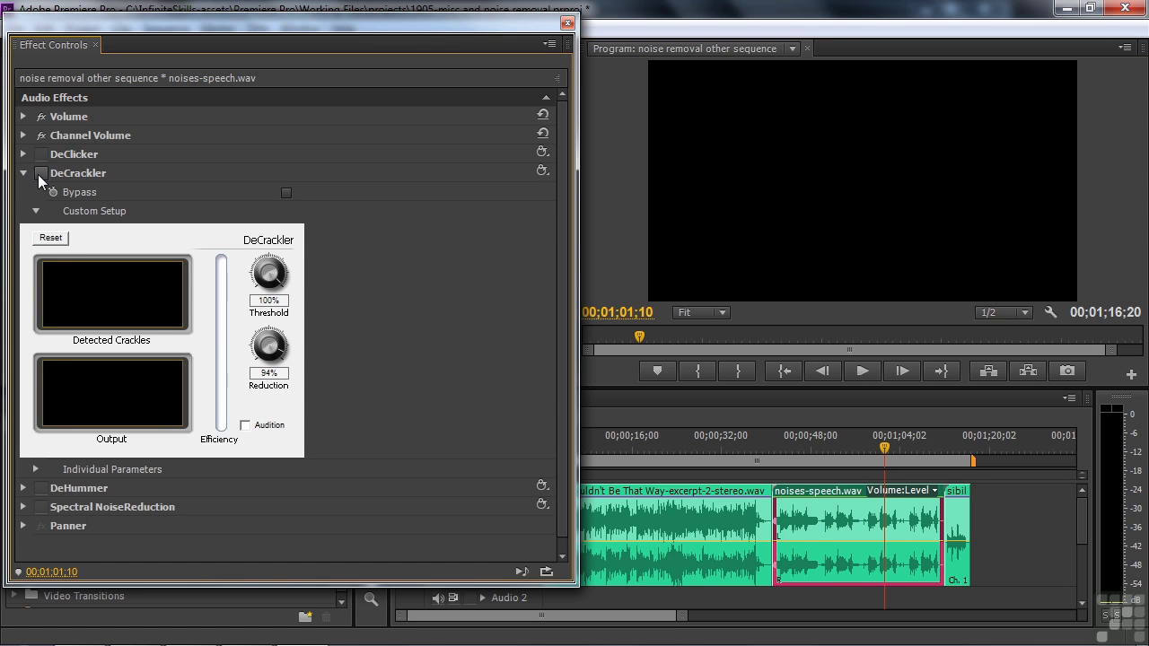
left_click(867, 450)
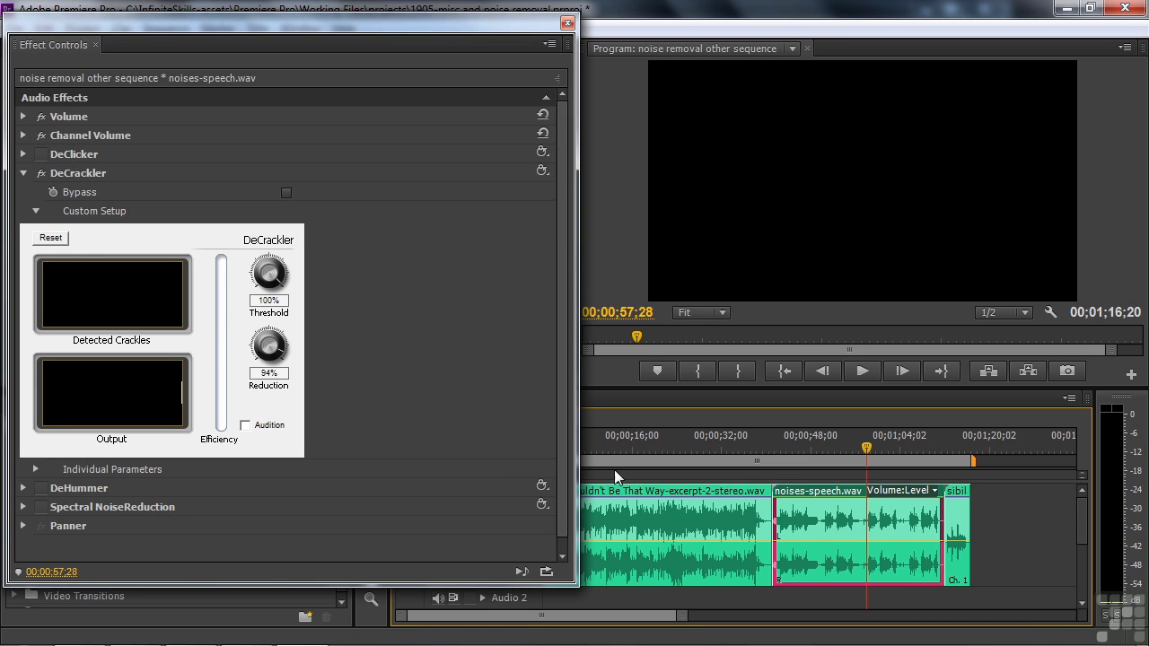
key("space")
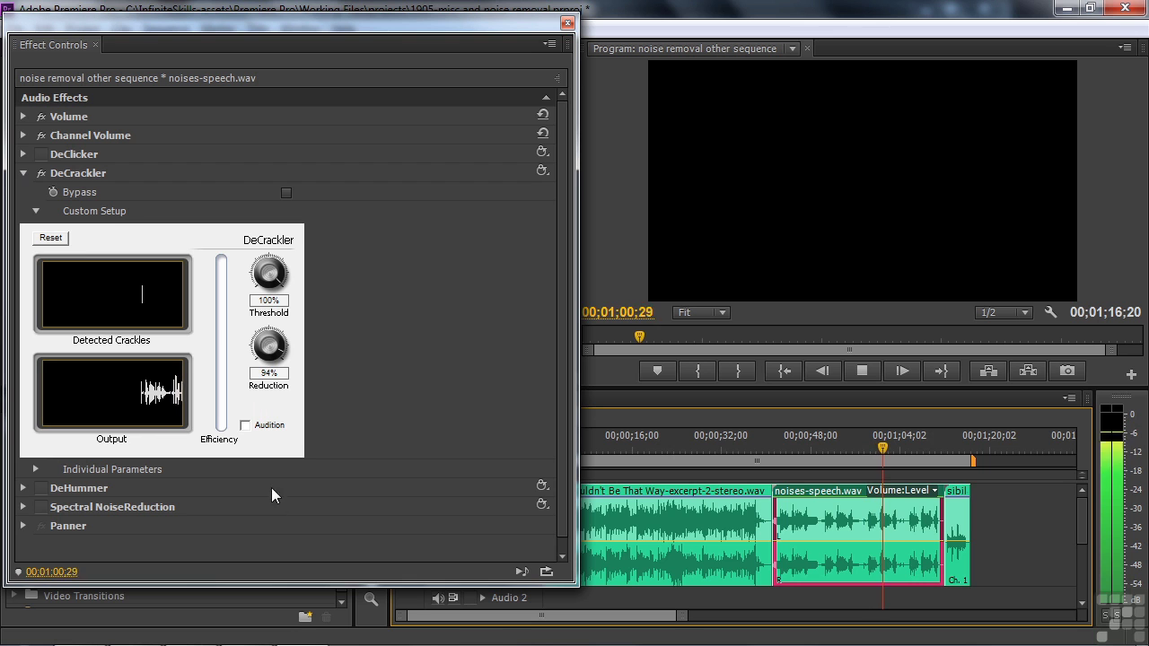
left_click(861, 371)
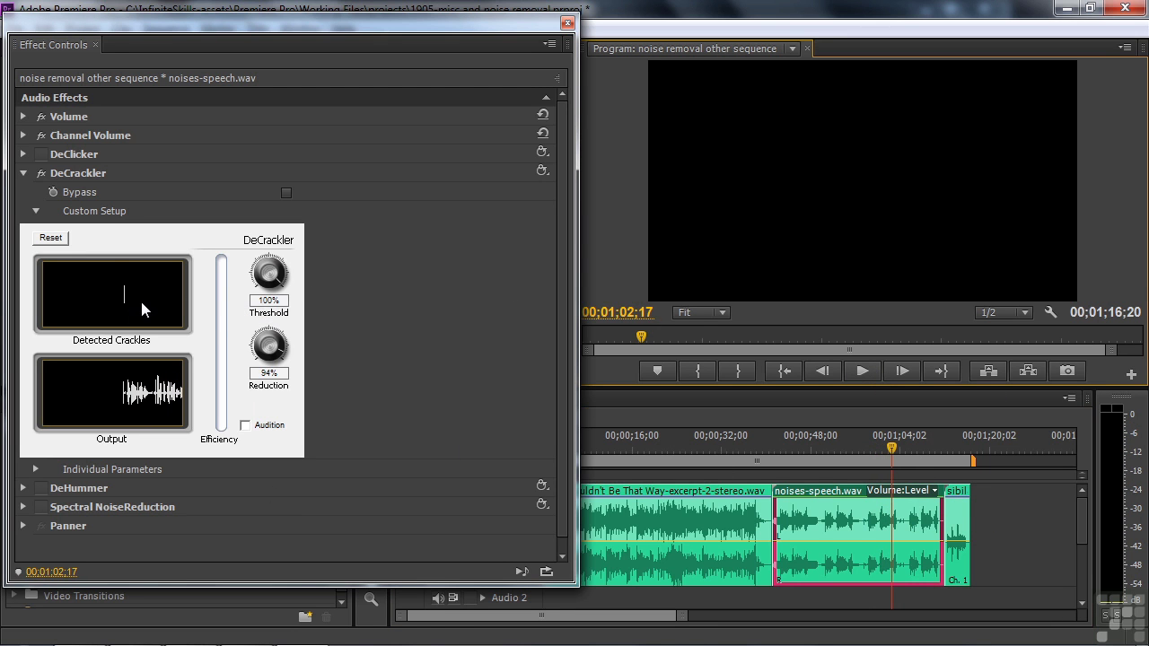
left_click(41, 173)
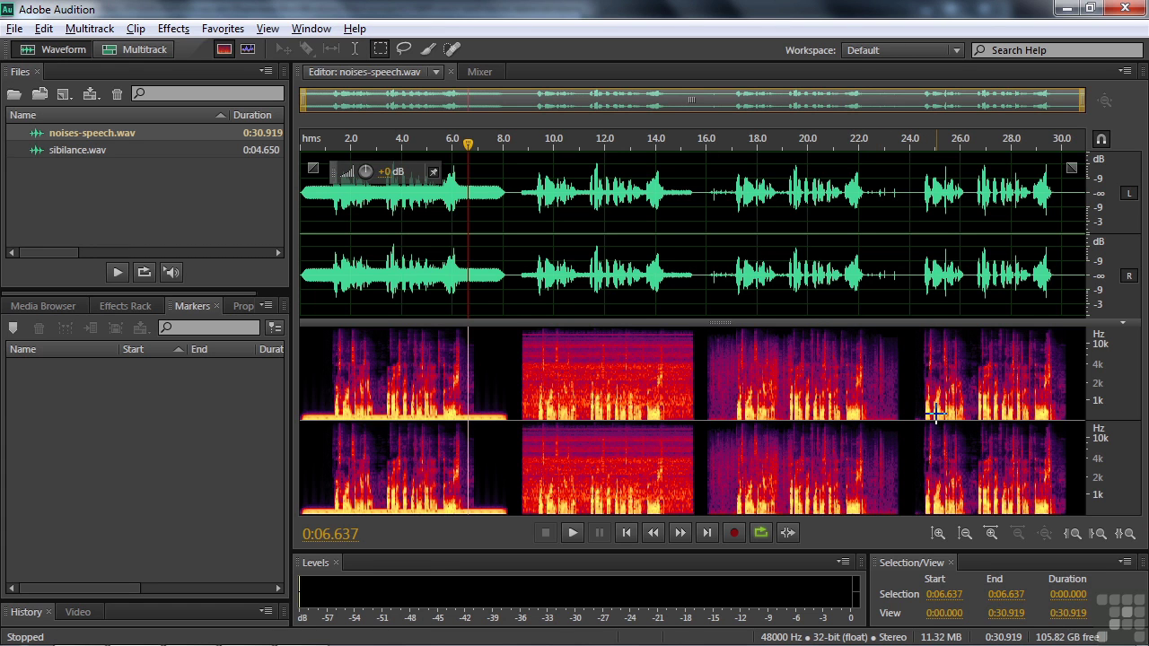
Step: Zoom in on the click near 25.4 s, Auto Heal it, and play back to check
left_click(958, 140)
key("equal")
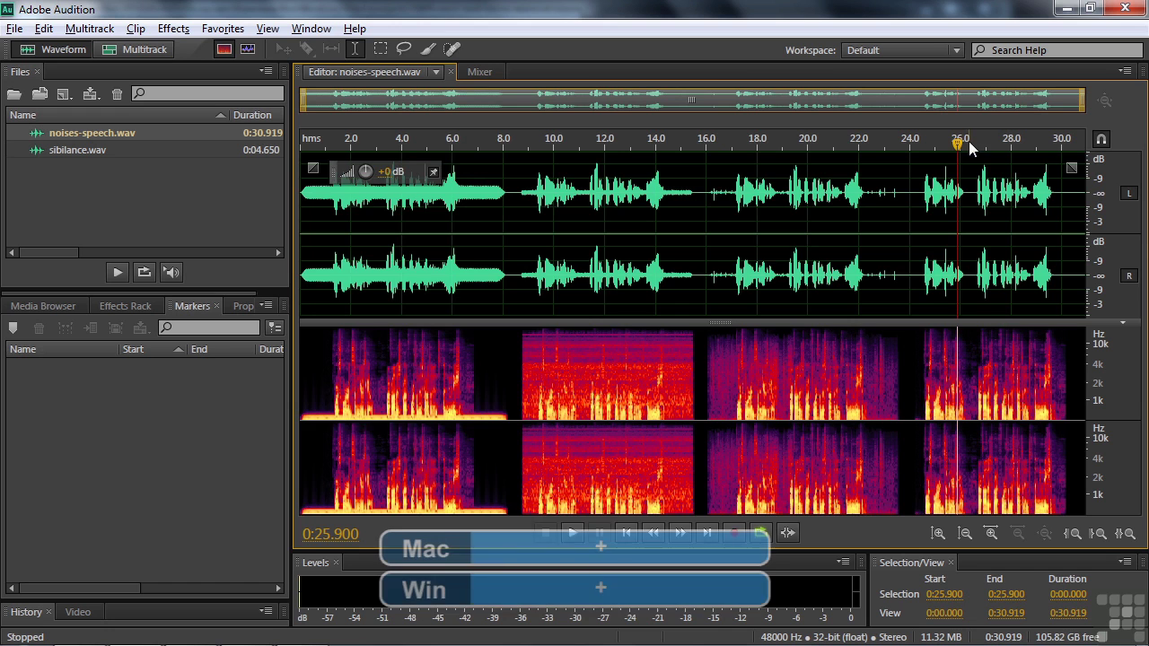
key("equal")
key("equal")
key("equal")
key("equal")
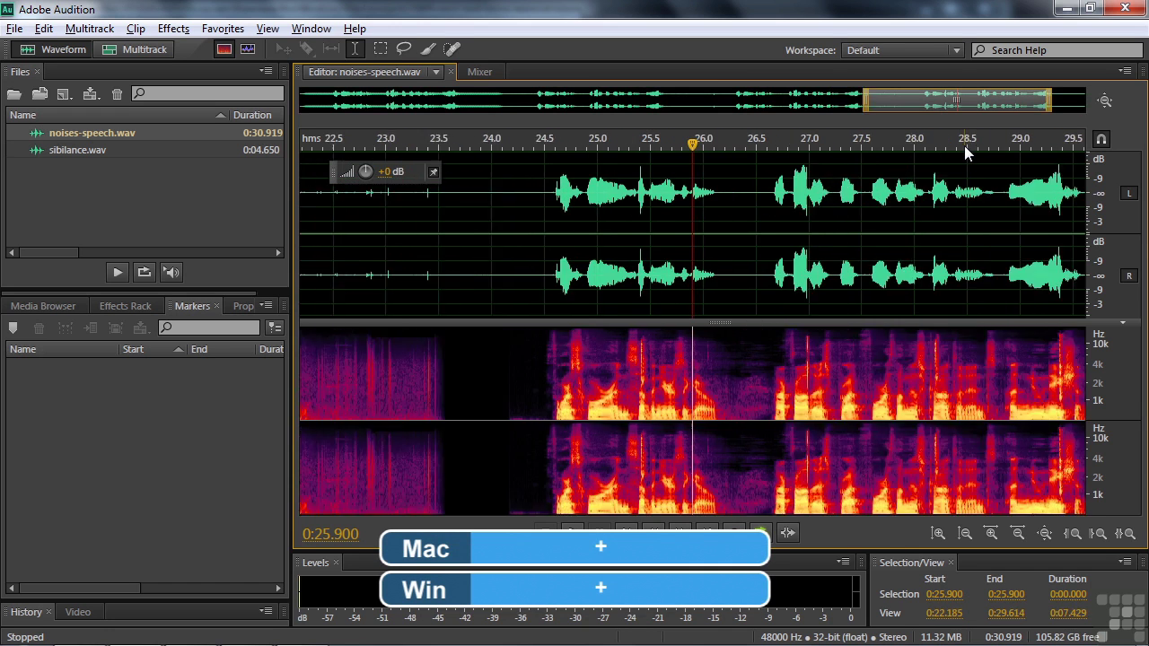
left_click(519, 333)
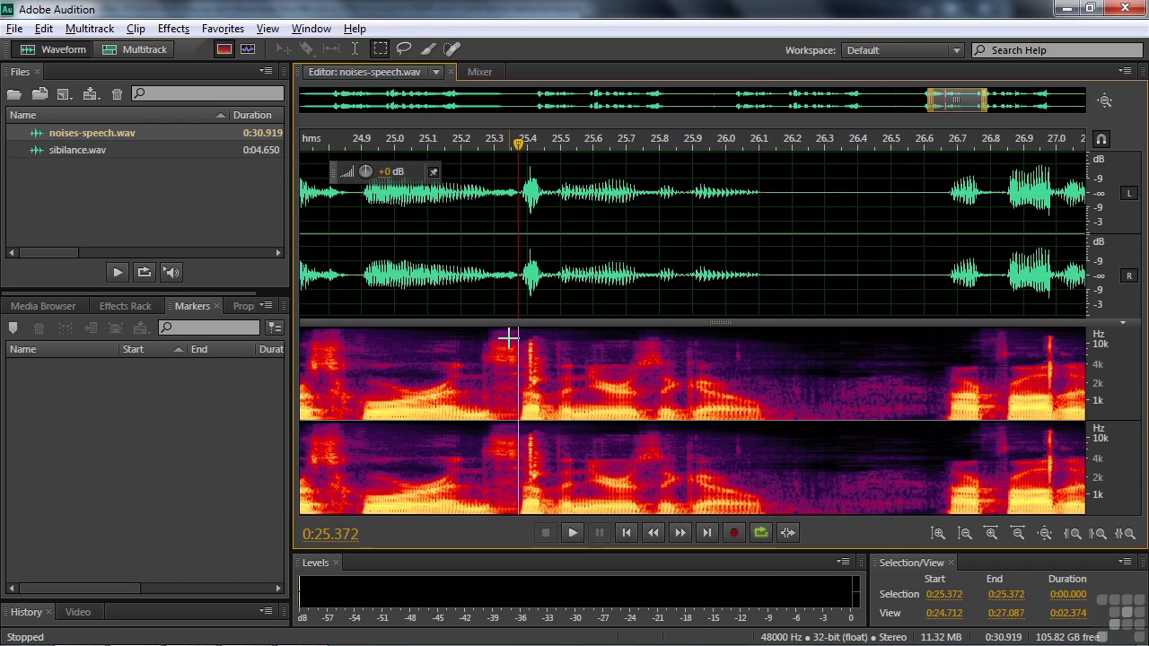
key("equal")
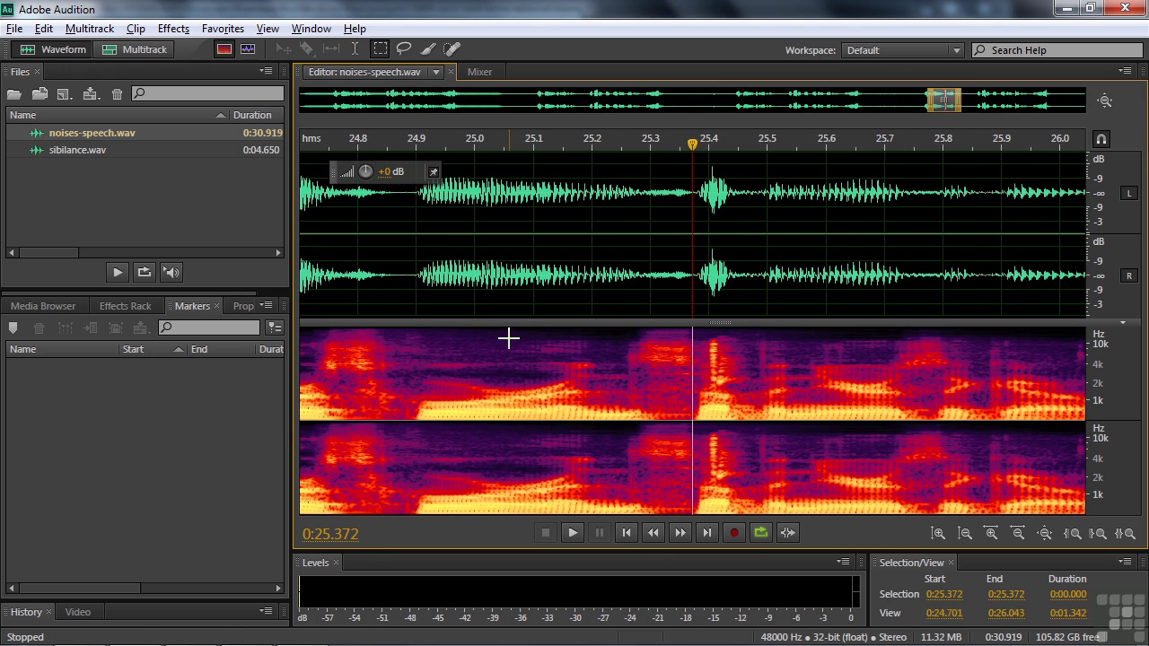
left_click_drag(700, 332, 723, 398)
left_click(220, 29)
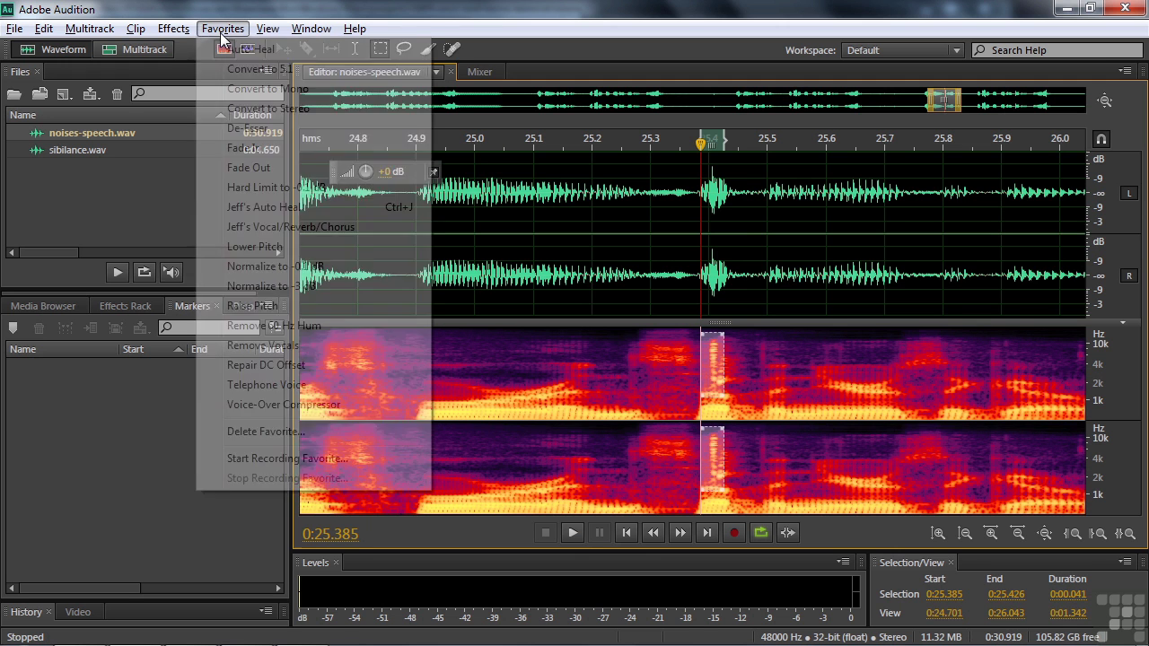
left_click(241, 52)
left_click(564, 366)
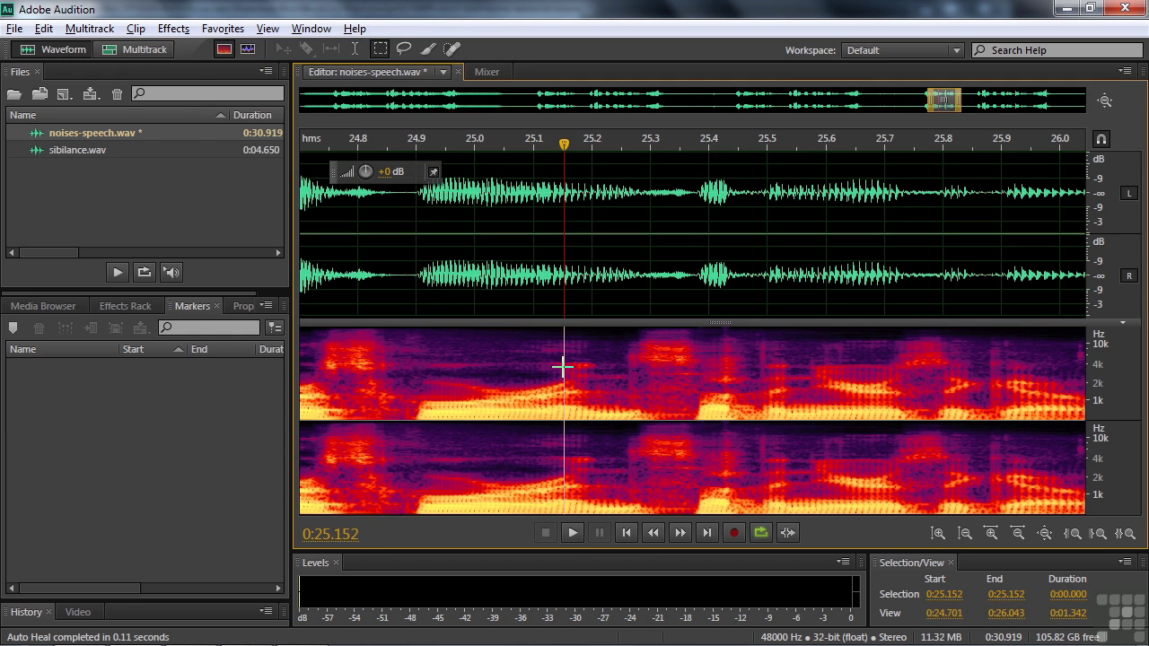
key("space")
key("space")
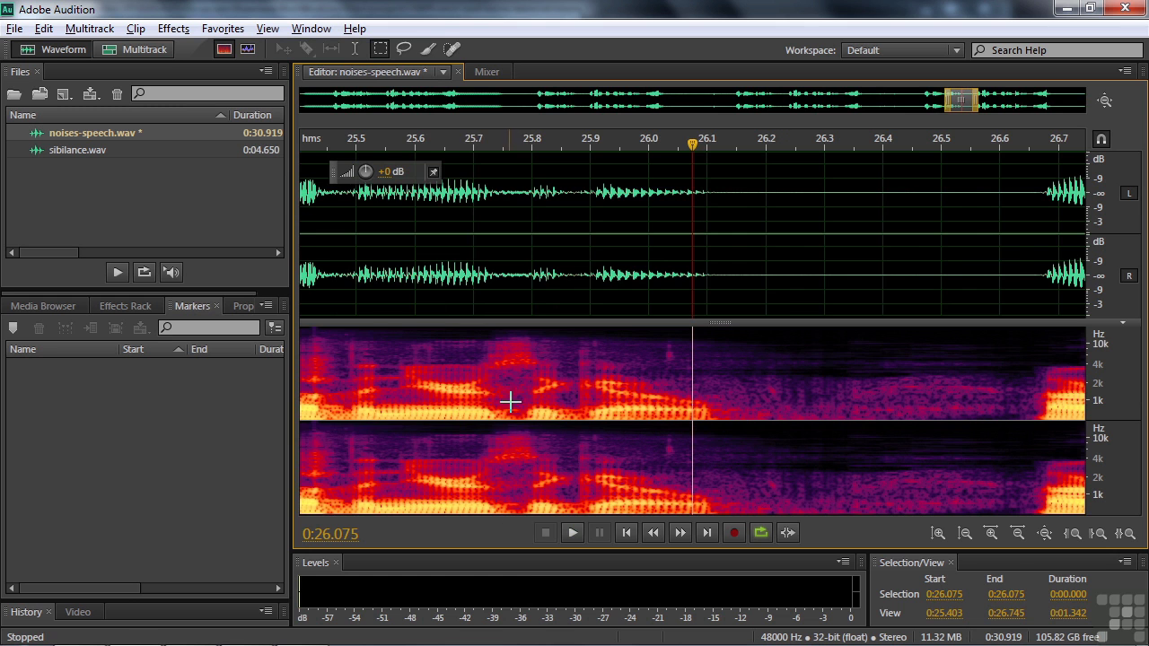
key("space")
key("space")
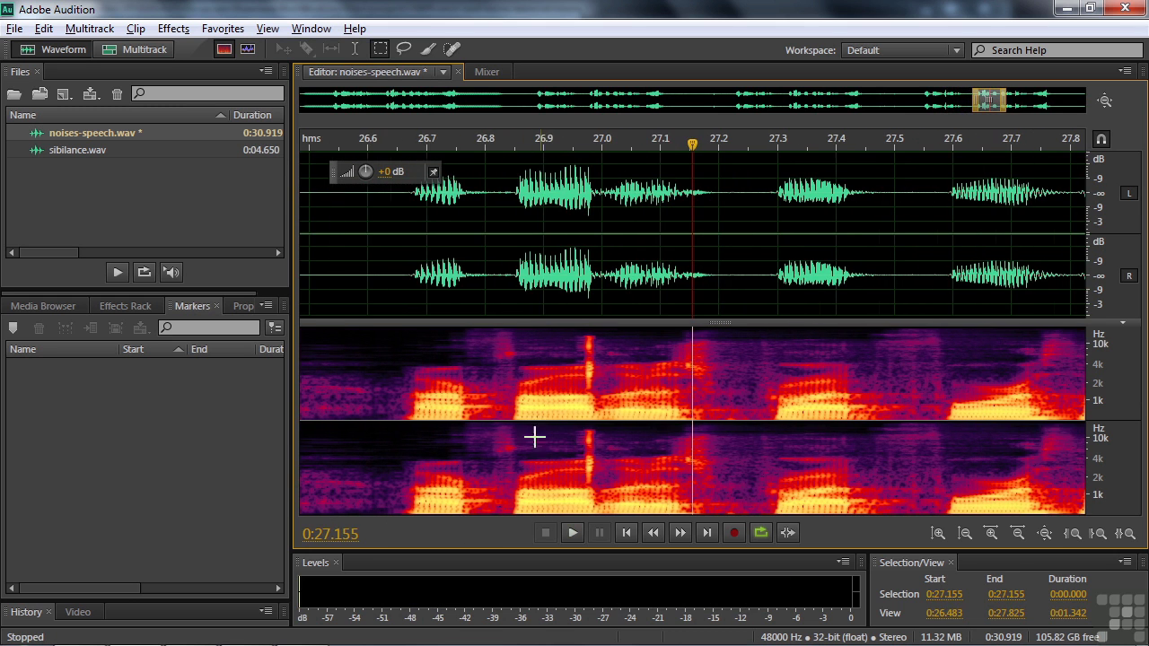
Step: Auto Heal the second click near 27.0 s and play back to check
left_click_drag(574, 328, 601, 420)
left_click(222, 28)
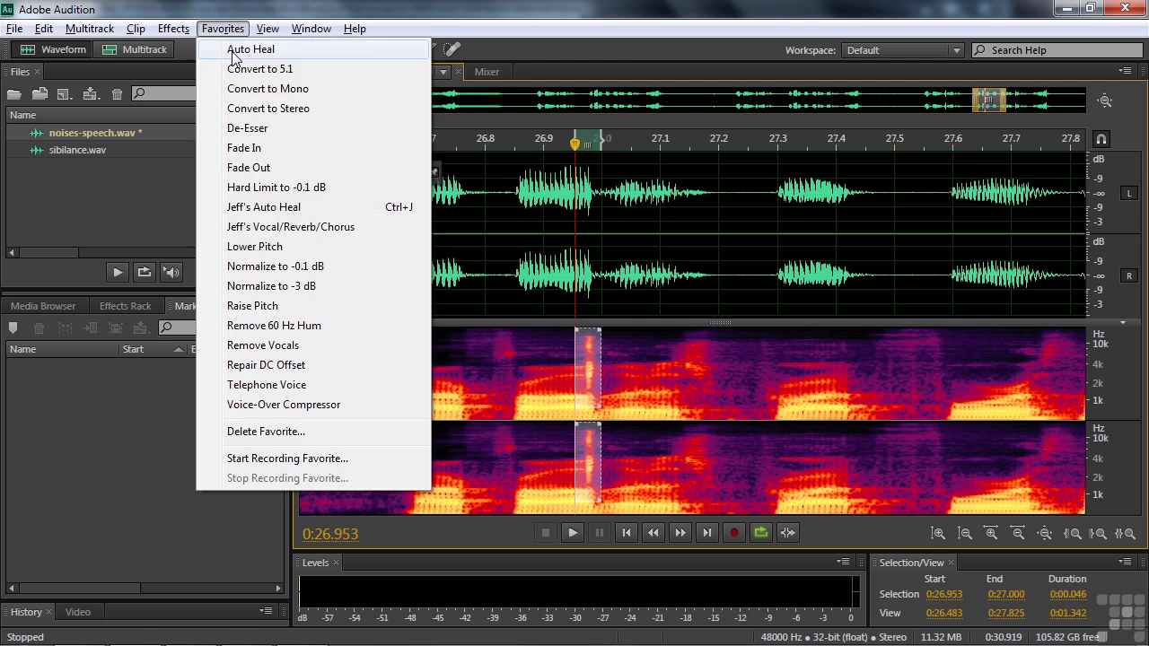
left_click(235, 49)
left_click(429, 359)
key("space")
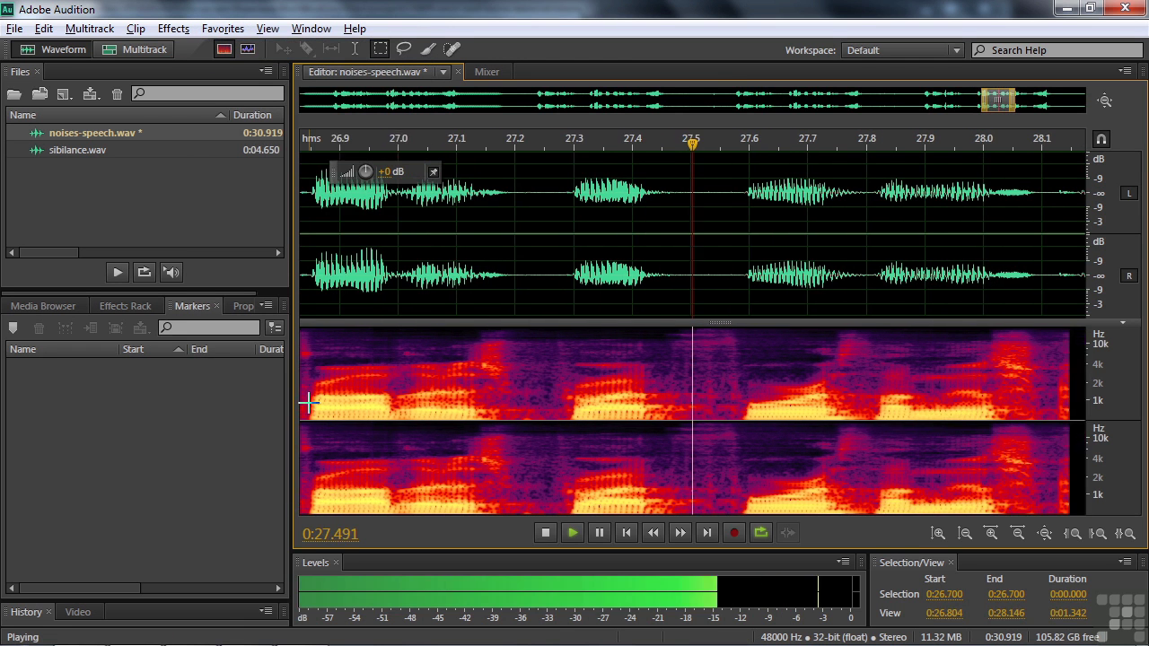
key("space")
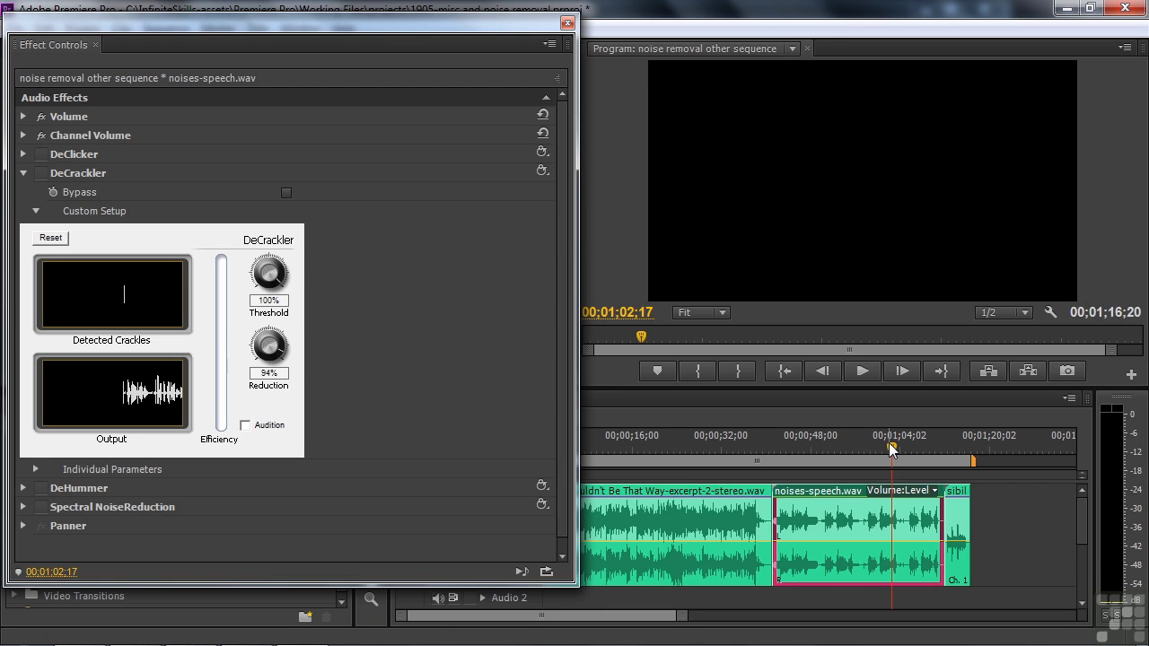
Step: Enable and expand Spectral NoiseReduction, then play the speech to hear the noise
left_click(43, 507)
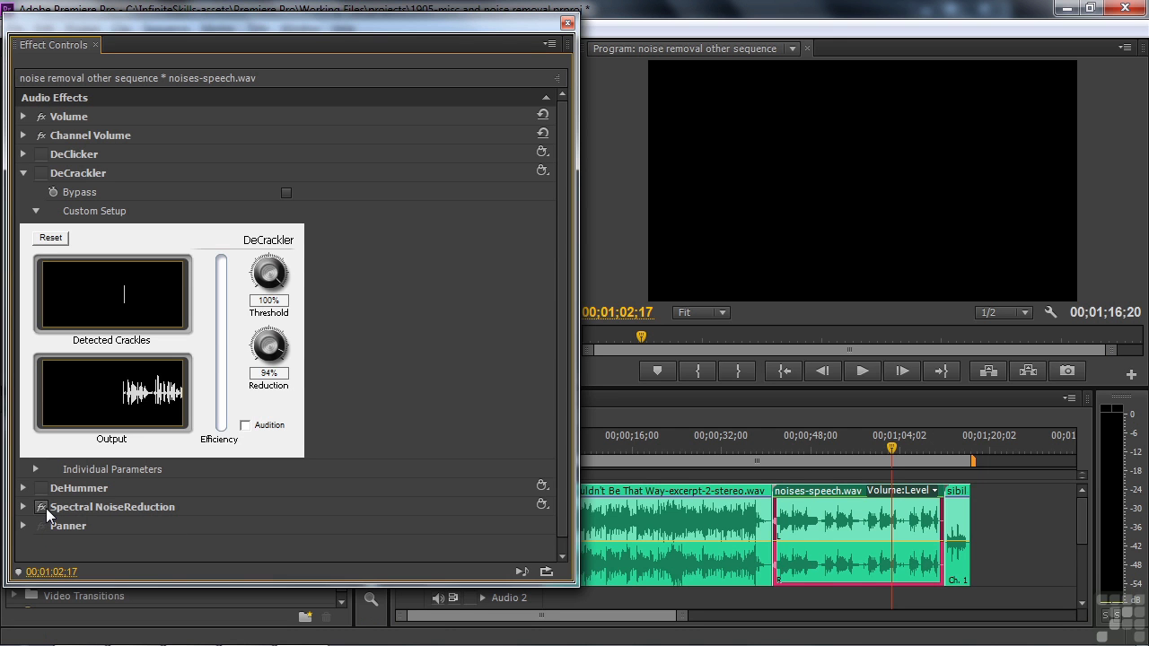
left_click(24, 507)
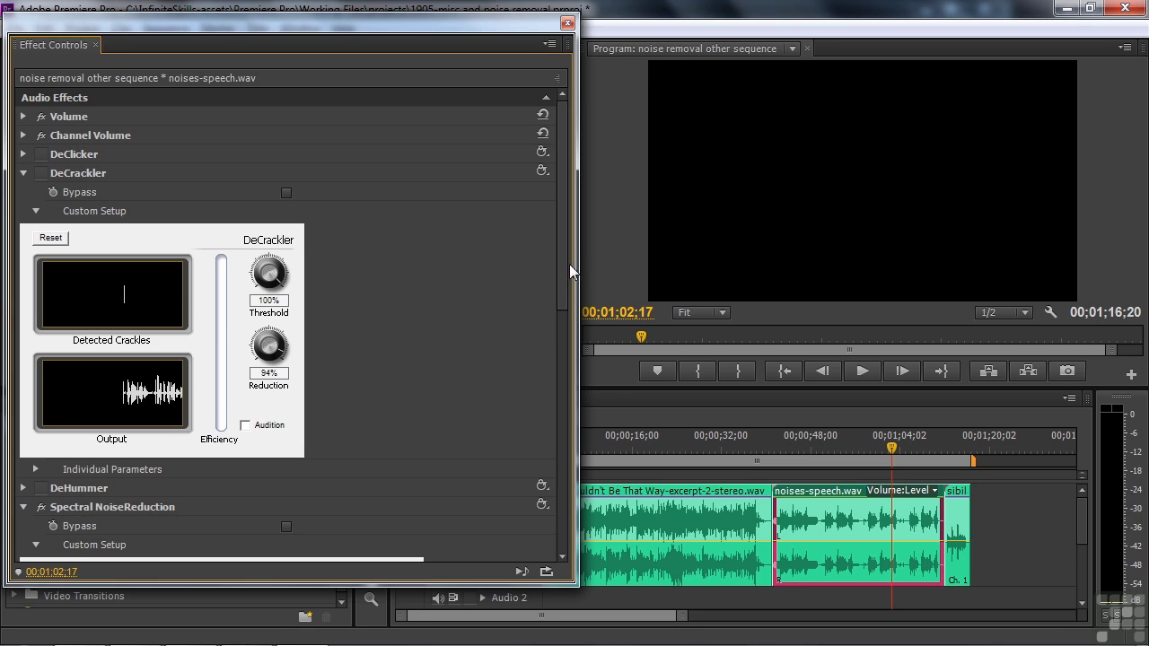
left_click_drag(566, 254, 551, 456)
key("Up")
key("space")
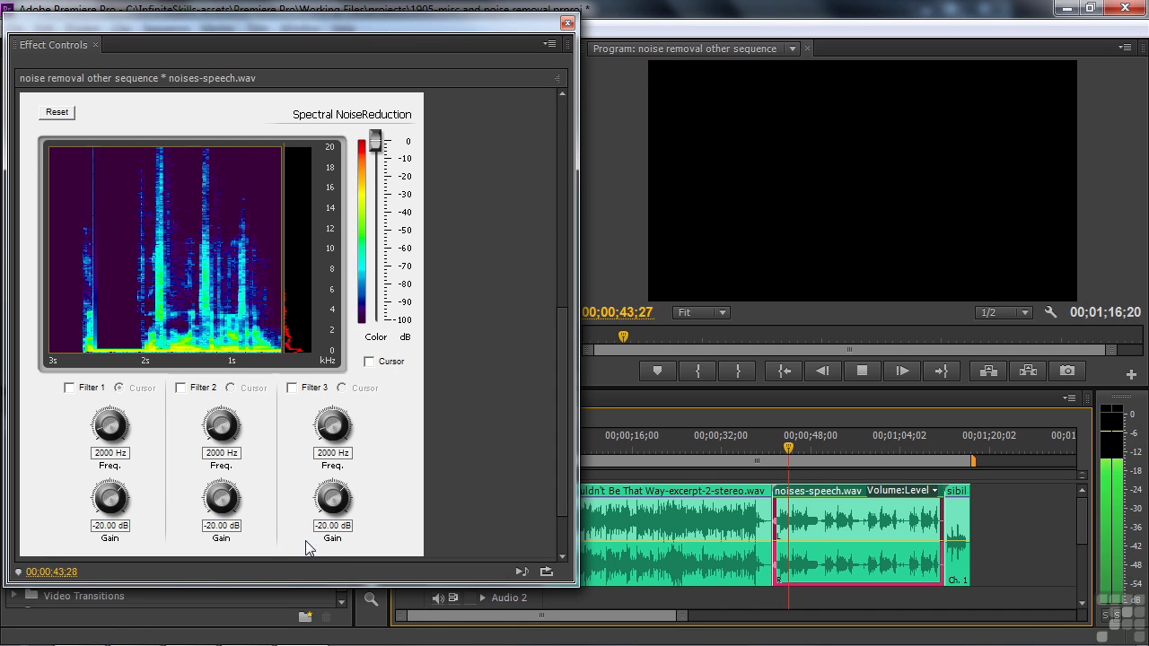
key("space")
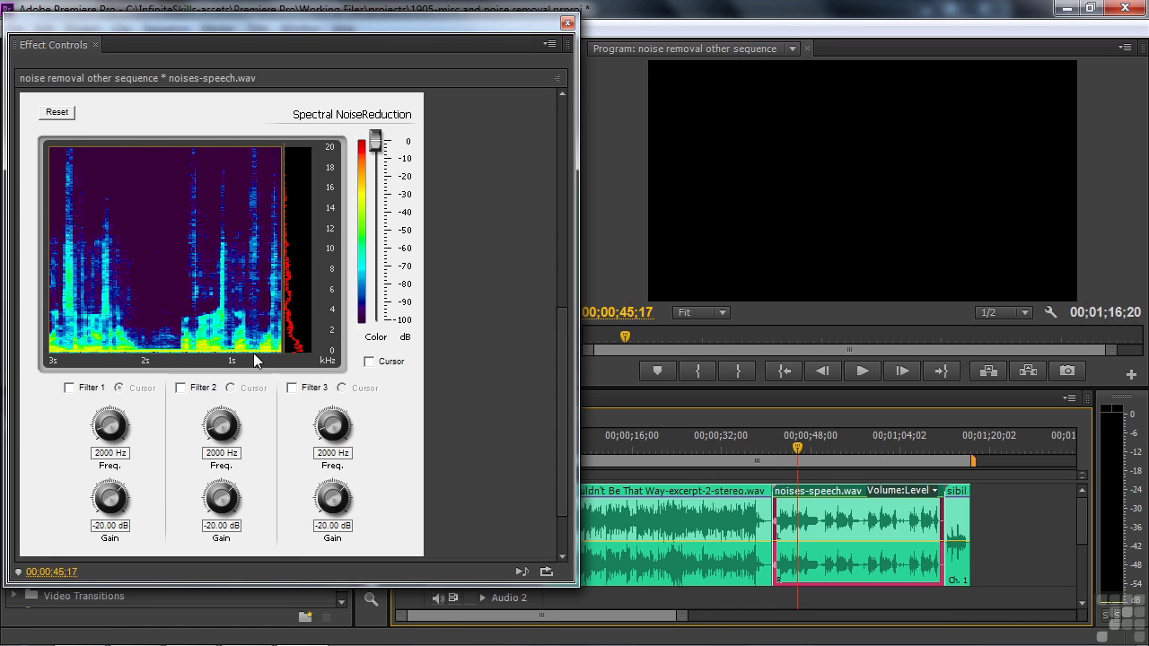
Step: Enable Filter 1 at 60 Hz with -60 dB gain and play the clip
left_click(69, 388)
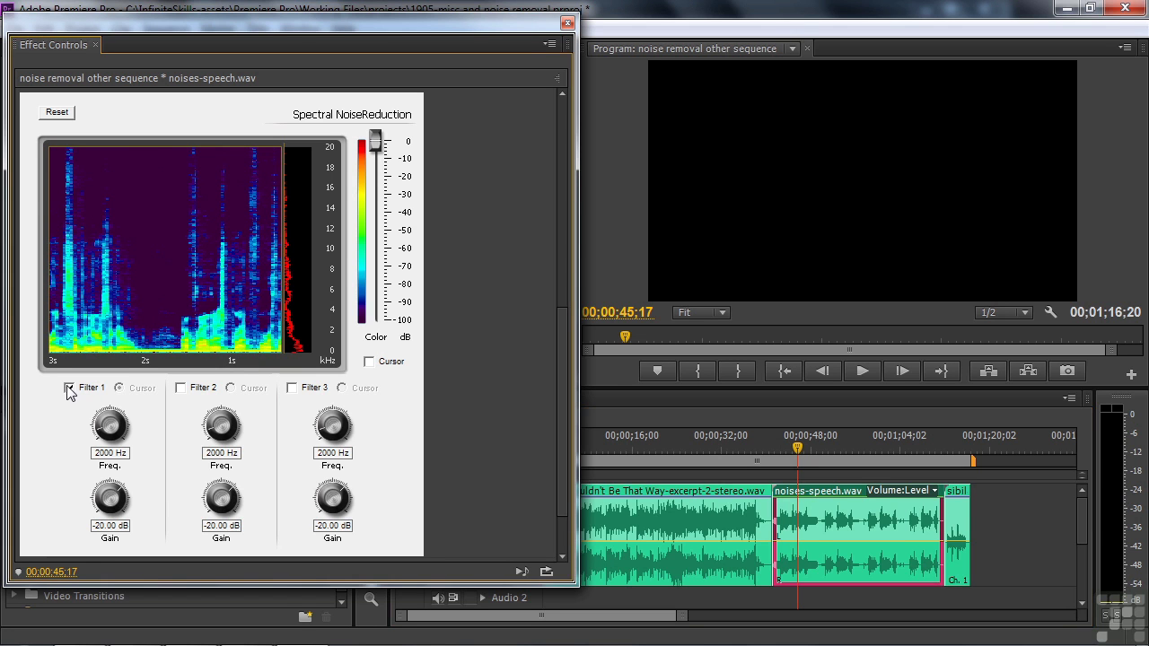
left_click(109, 452)
type("60")
left_click_drag(117, 500, 117, 547)
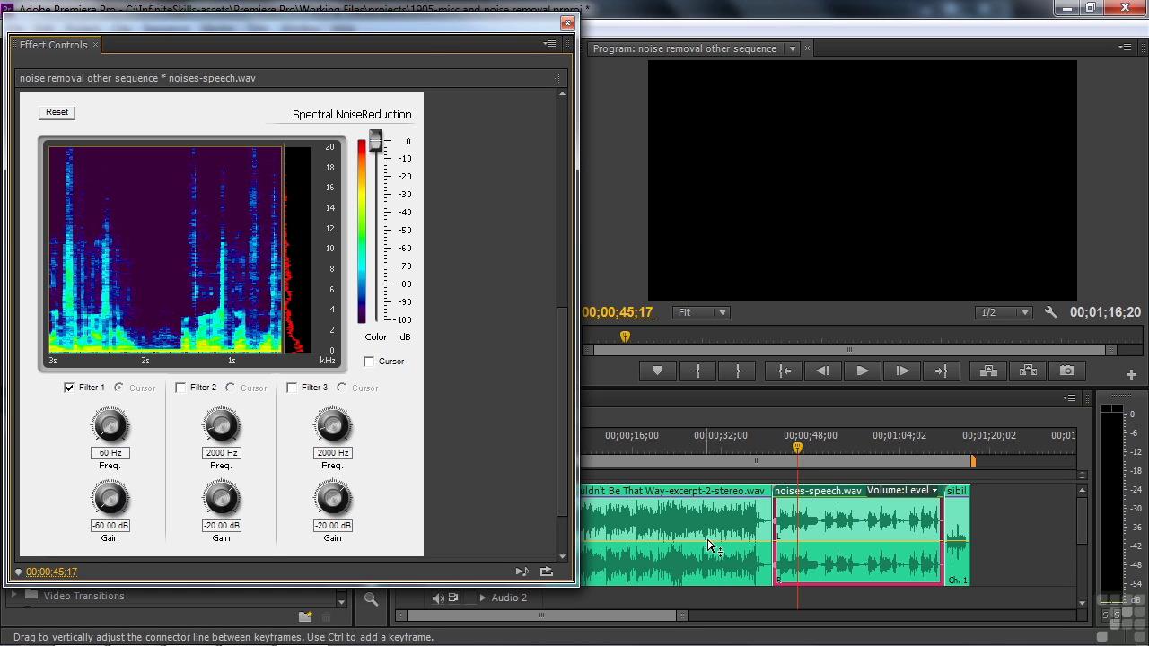
left_click(780, 446)
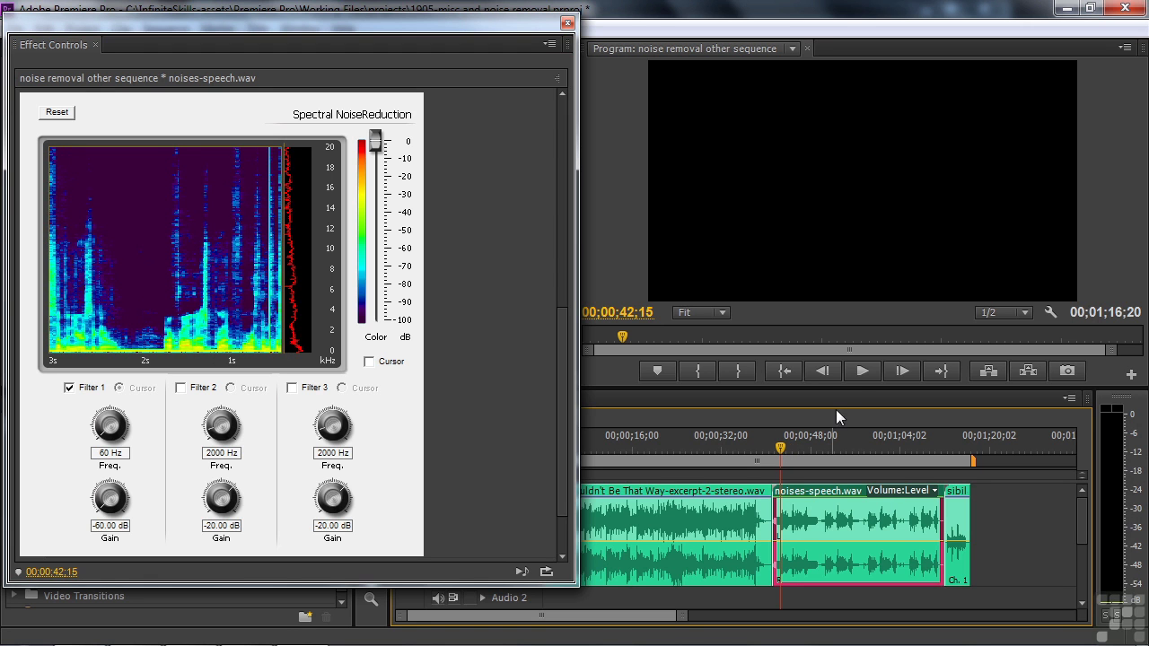
left_click(859, 375)
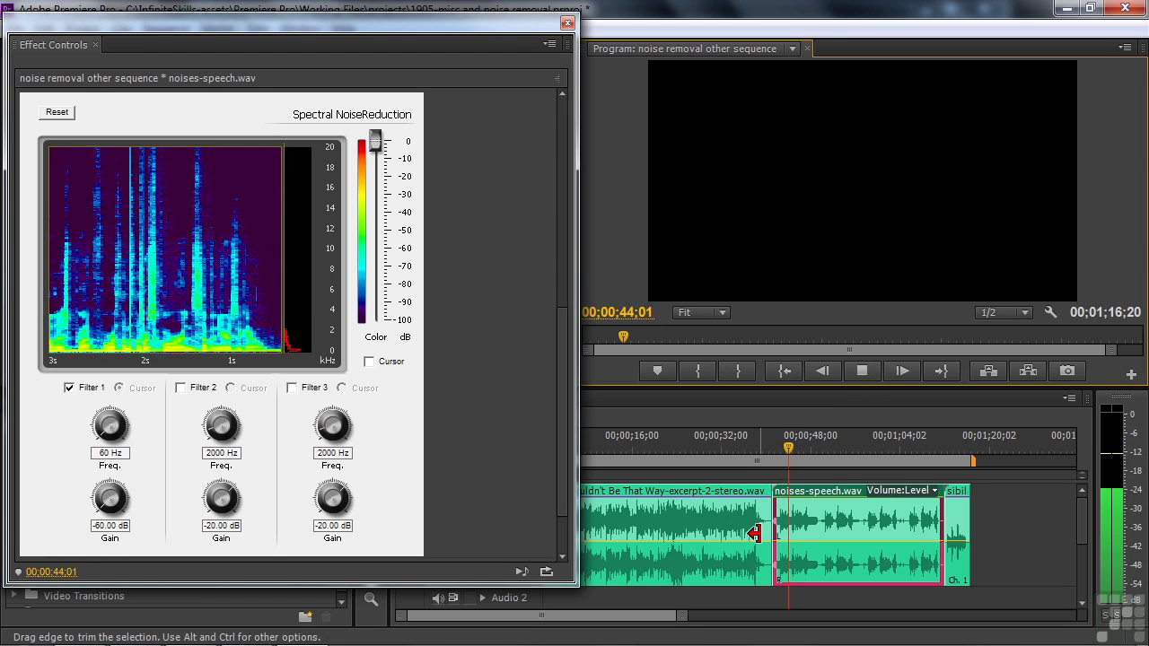
left_click(863, 372)
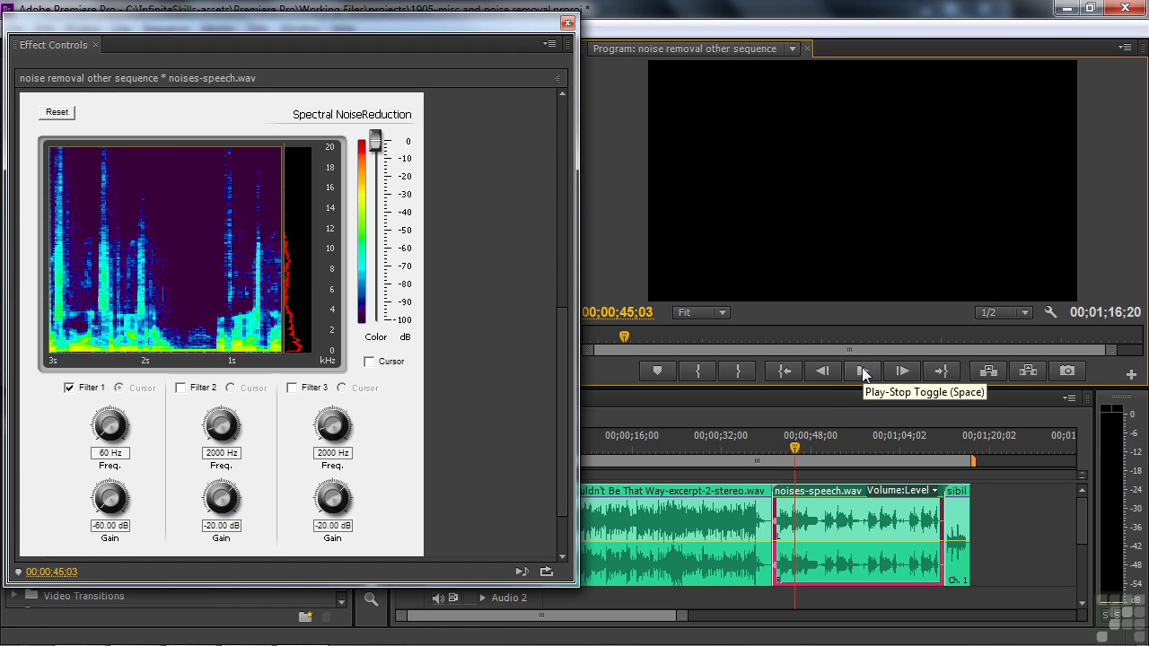
Step: Enable Filter 2 at 60 Hz and play with both filters active
left_click(181, 389)
left_click(222, 454)
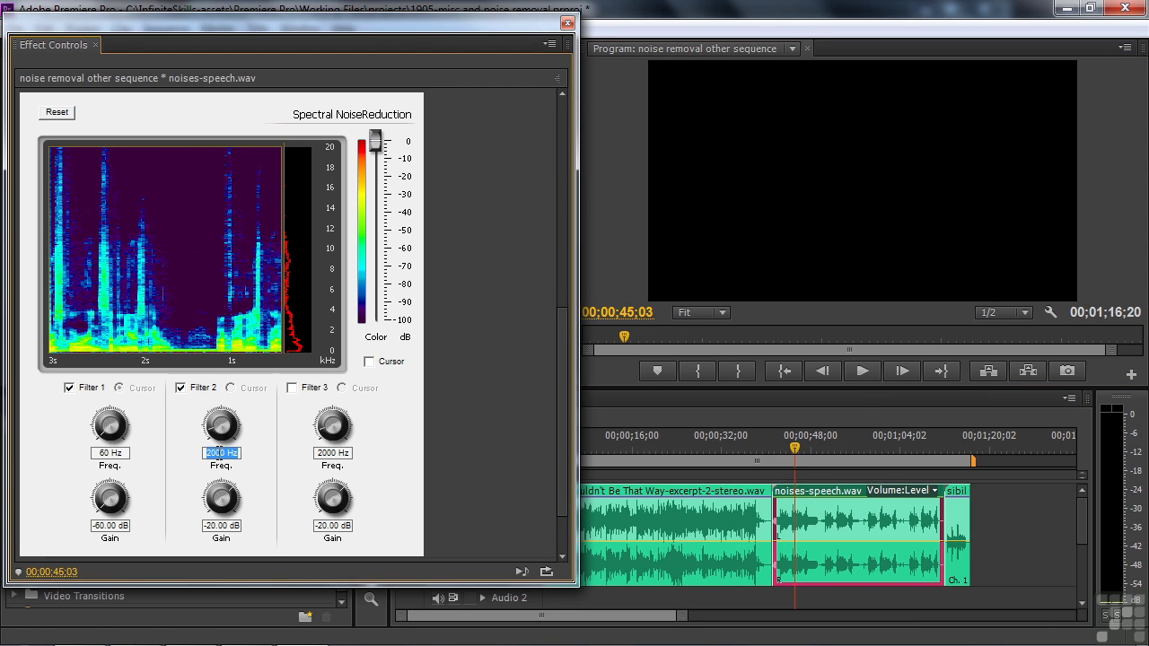
type("60")
key("Return")
left_click(861, 371)
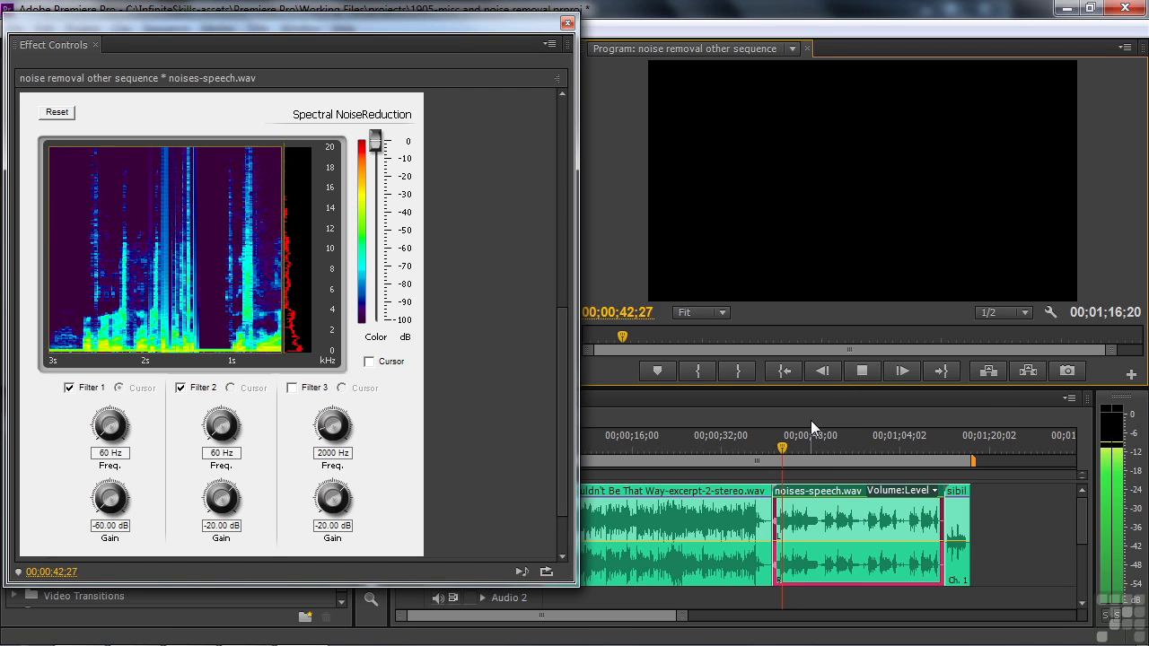
left_click(867, 369)
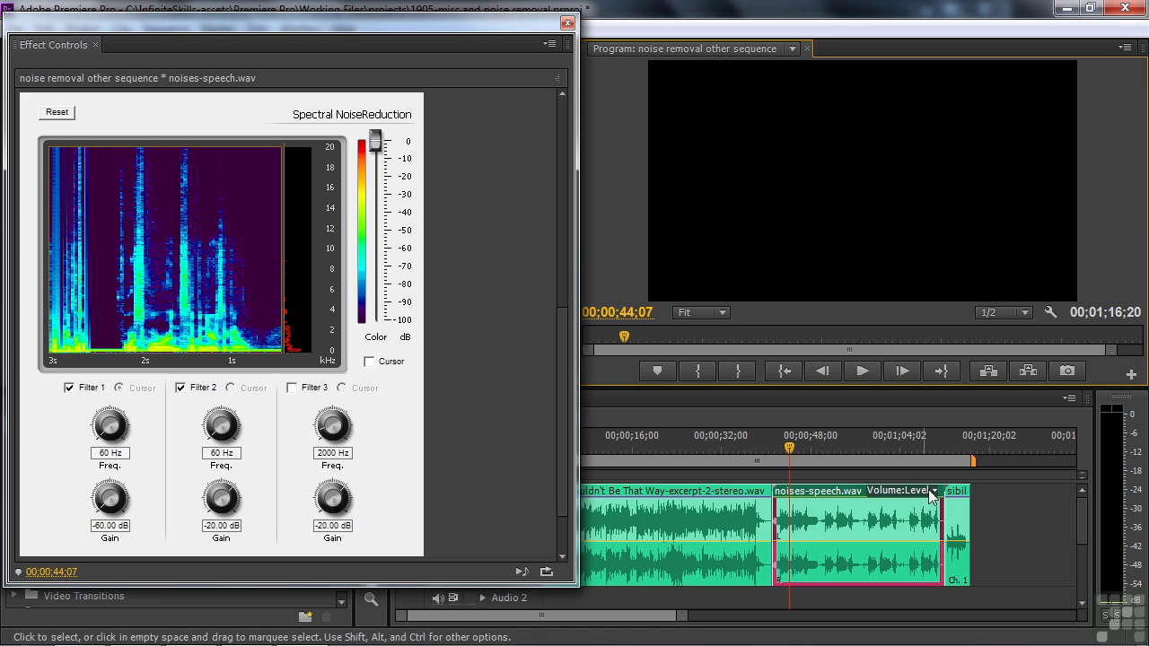
Step: Select sibilance.wav, switch on DeEsser, and play the clip
left_click(959, 525)
left_click(949, 448)
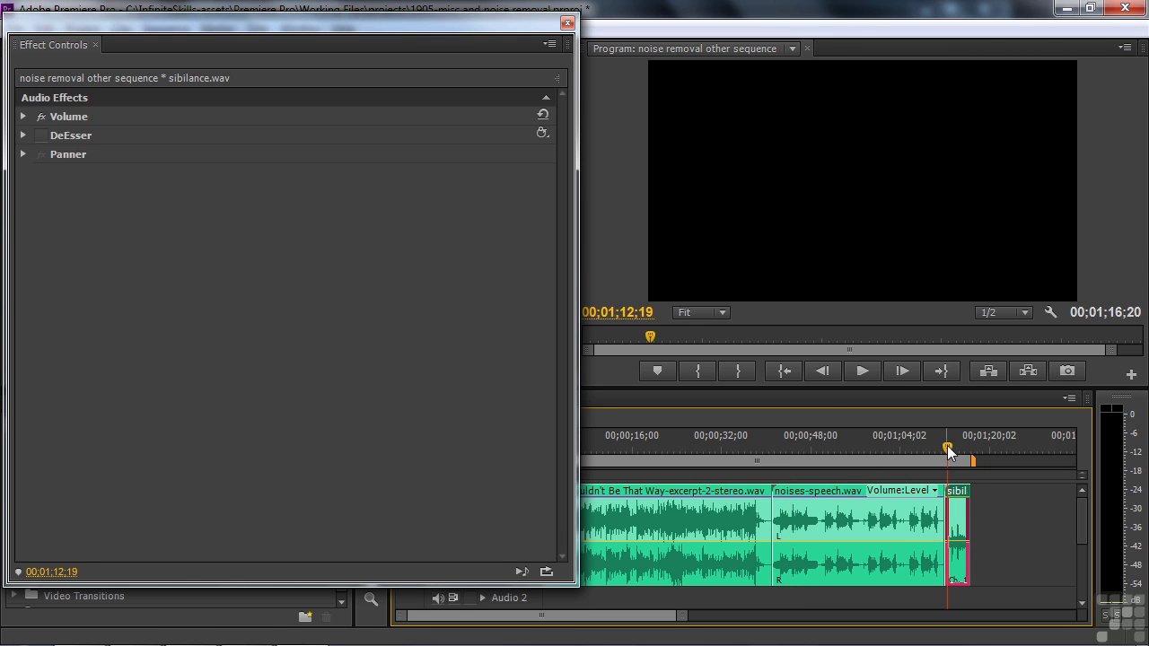
left_click(40, 134)
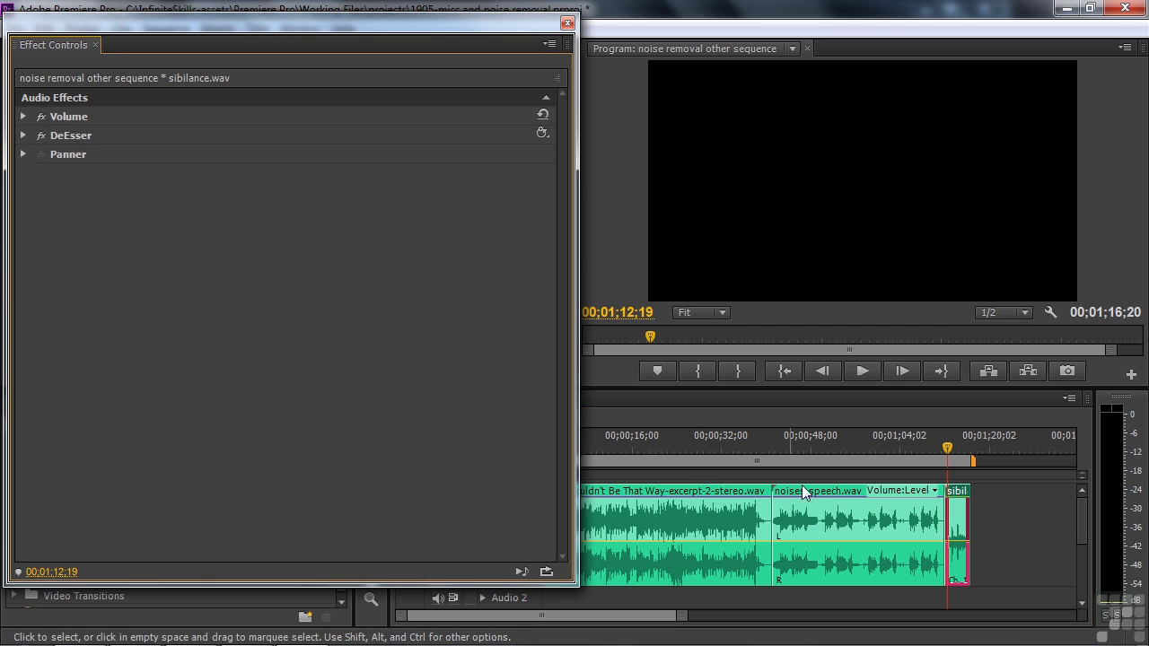
key("space")
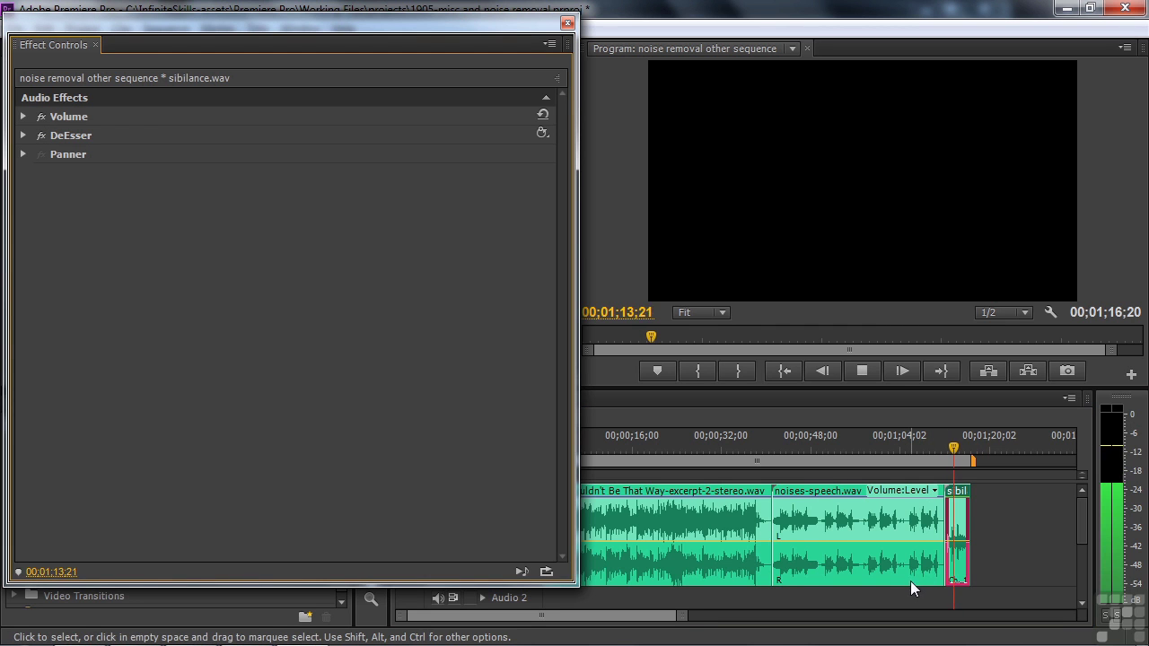
key("space")
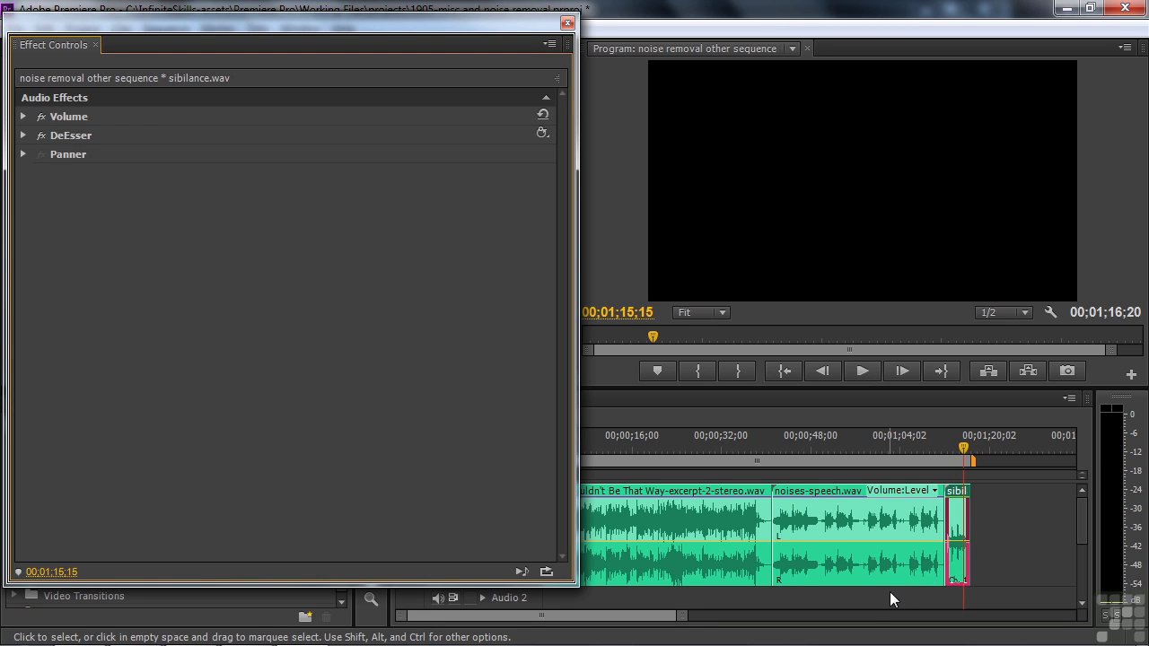
Step: Reset DeEsser's Custom Setup to Male with -15 dB gain and replay the clip
left_click(23, 136)
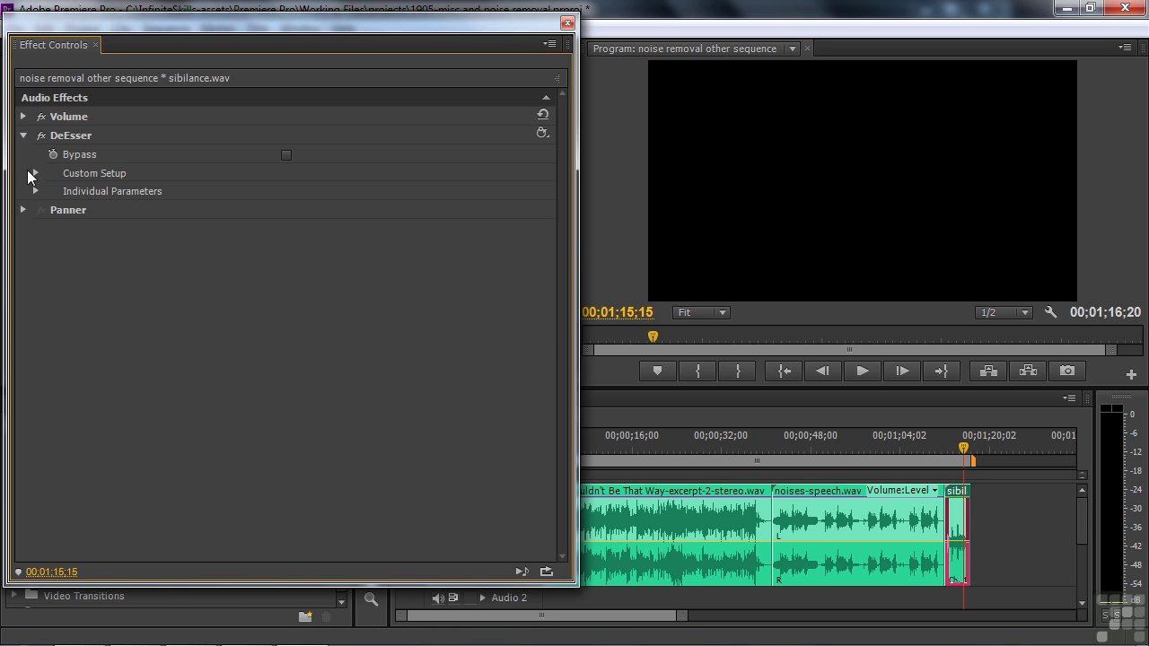
left_click(34, 172)
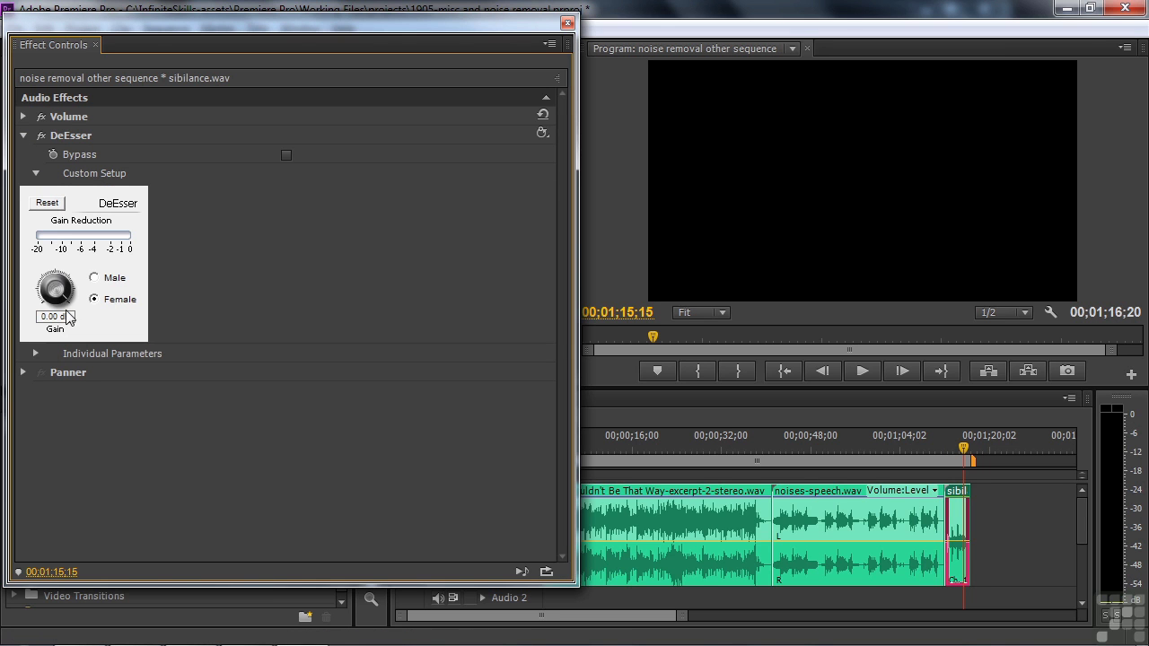
left_click(542, 132)
left_click(965, 453)
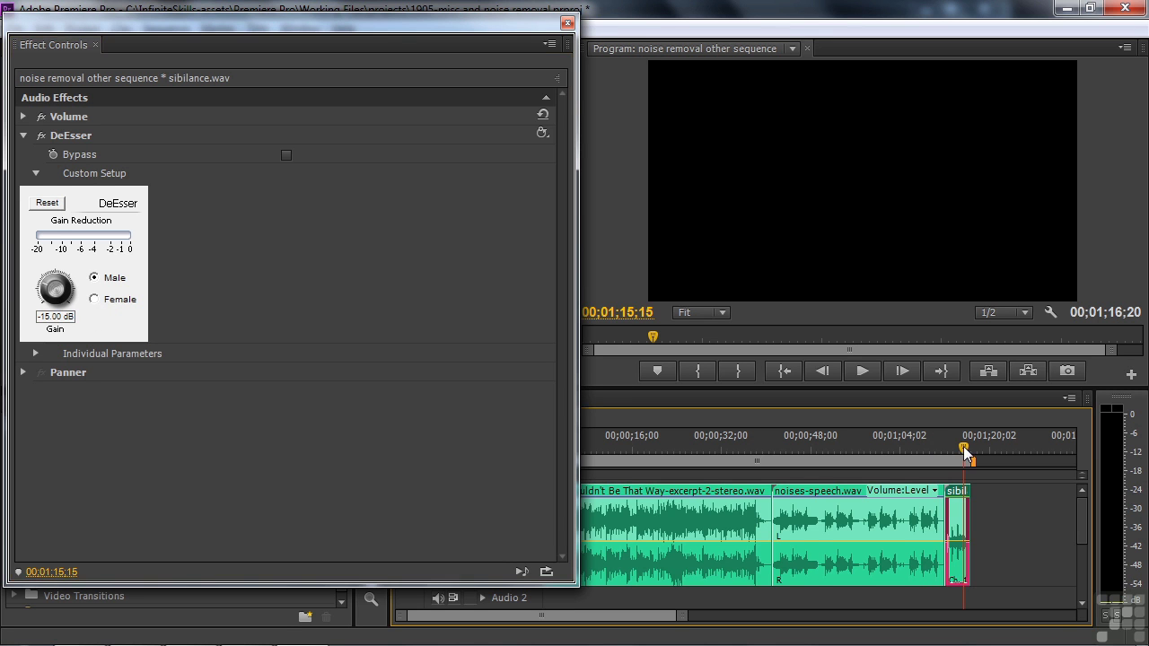
left_click_drag(965, 454, 946, 448)
key("space")
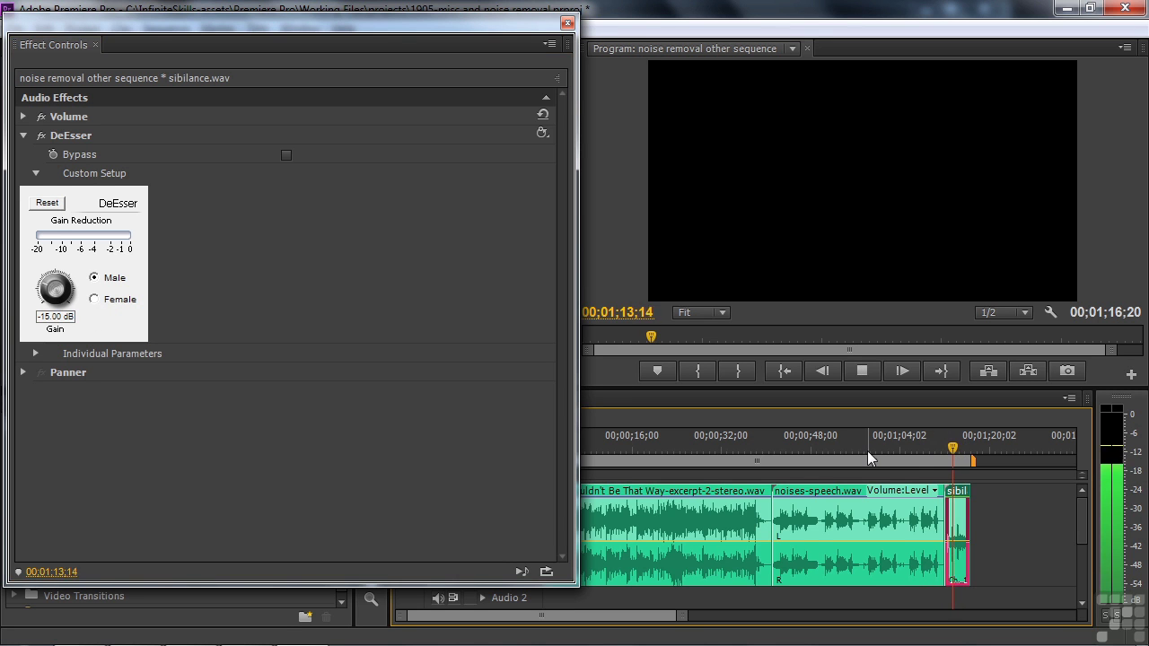
key("space")
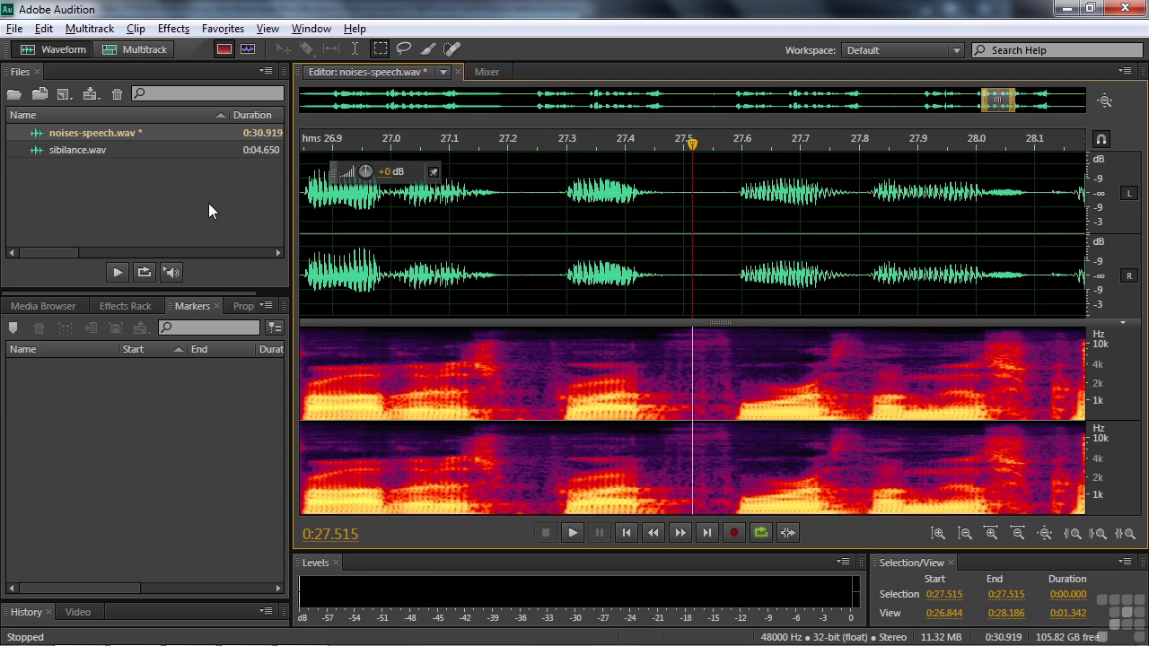
Step: Open sibilance.wav in the Audition editor and bring up the DeEsser effect
double_click(56, 150)
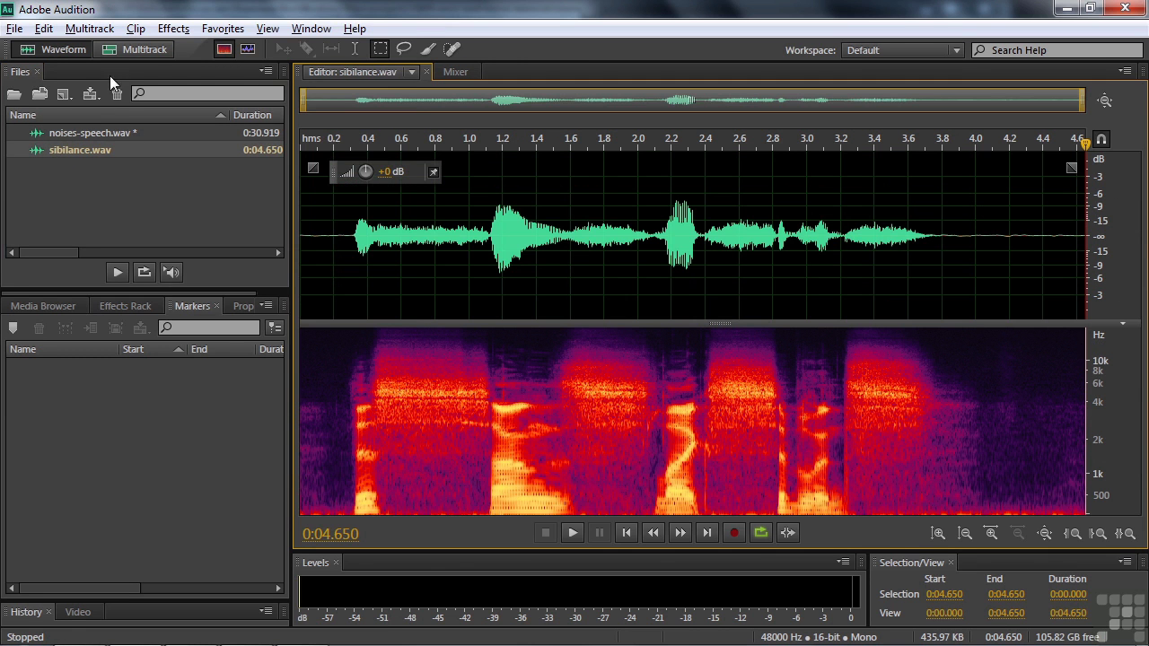
left_click(175, 30)
mouse_move(250, 259)
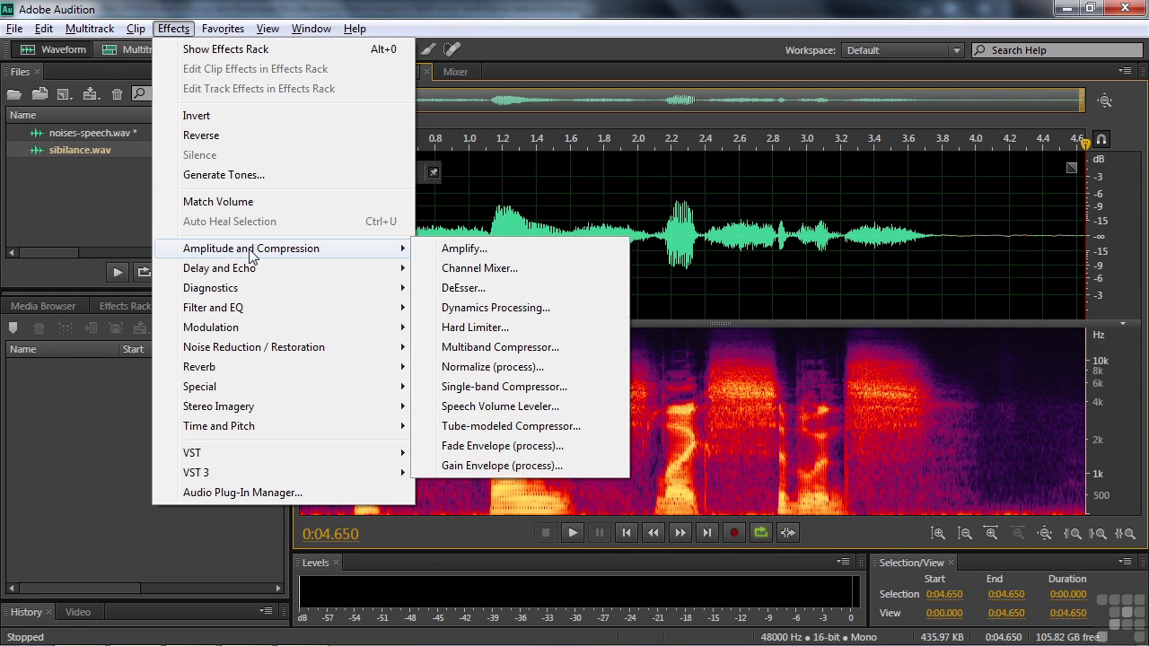
left_click(460, 288)
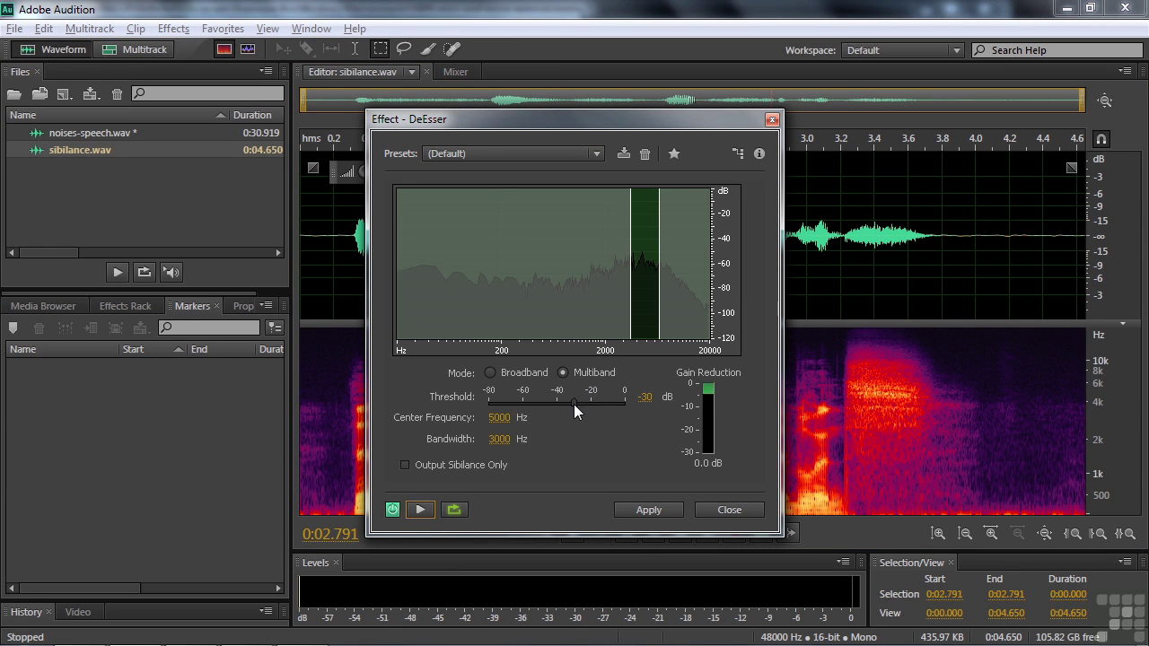
Step: Preview the DeEsser with Threshold lowered to -57 dB, then close it without applying
key("space")
left_click_drag(573, 404, 525, 407)
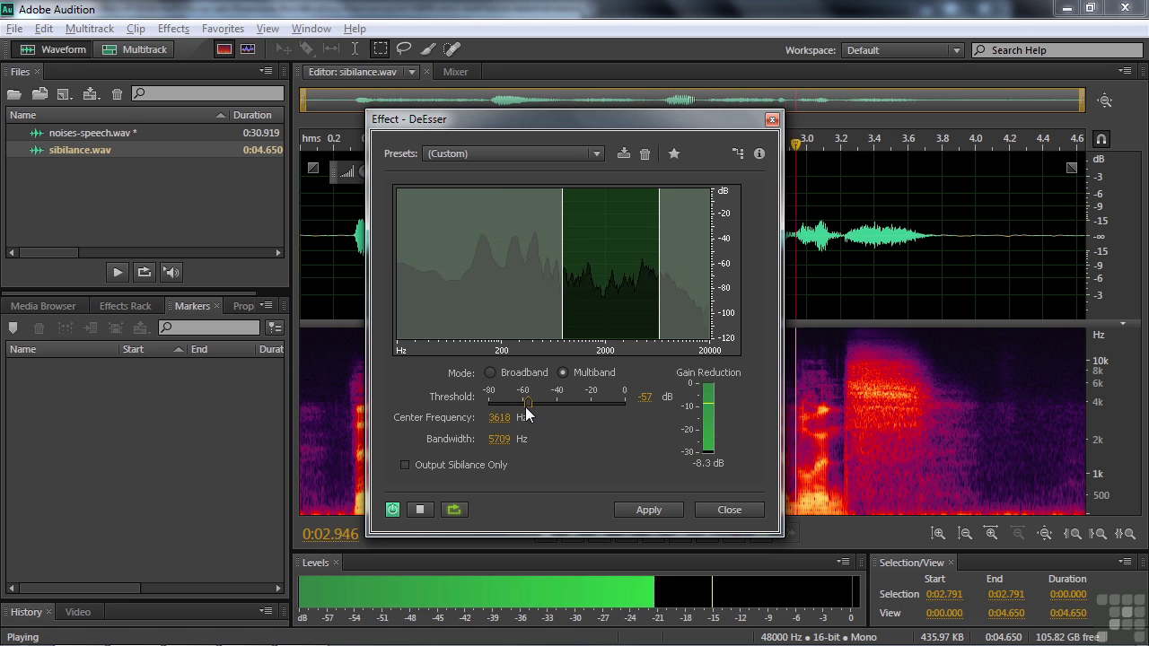
key("space")
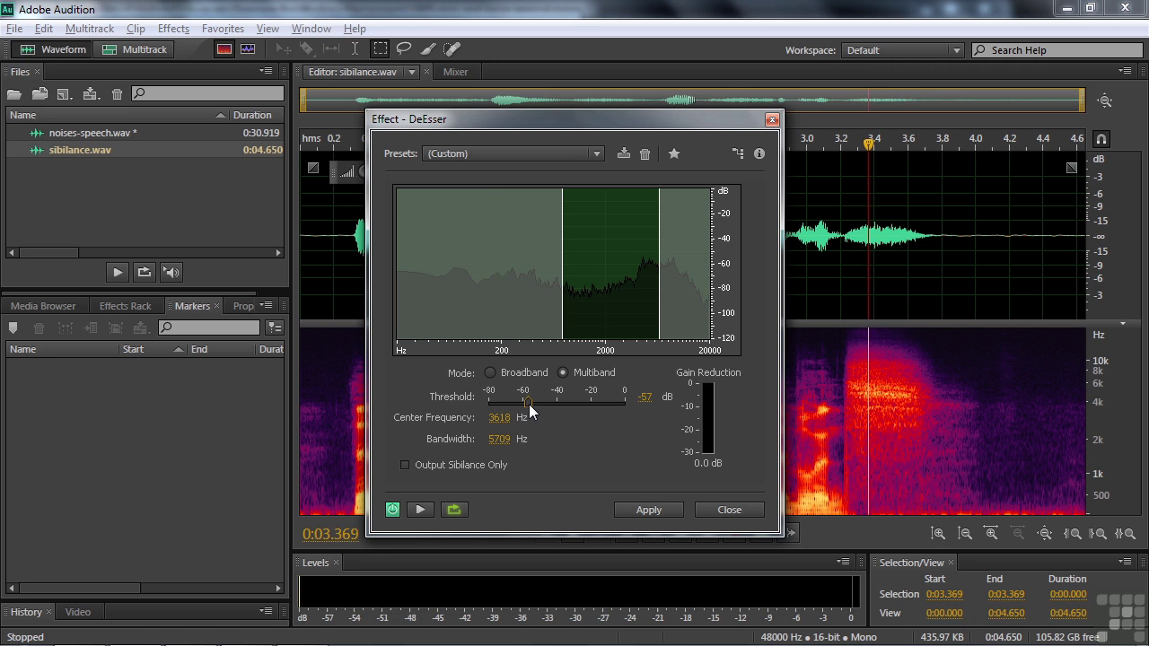
key("space")
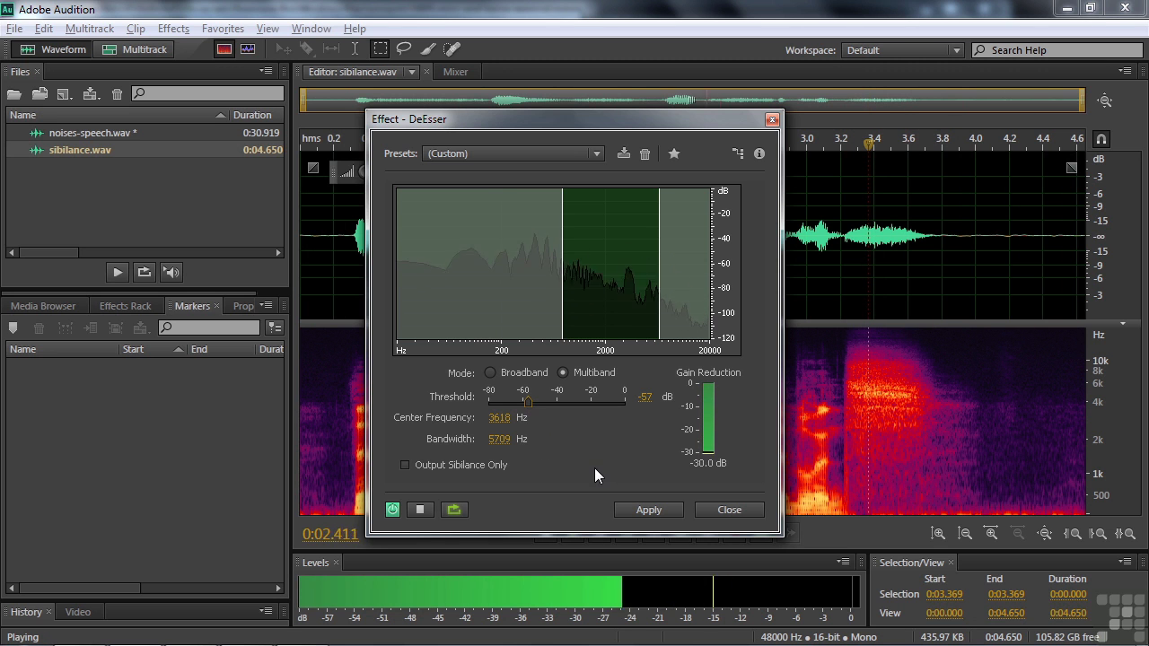
key("space")
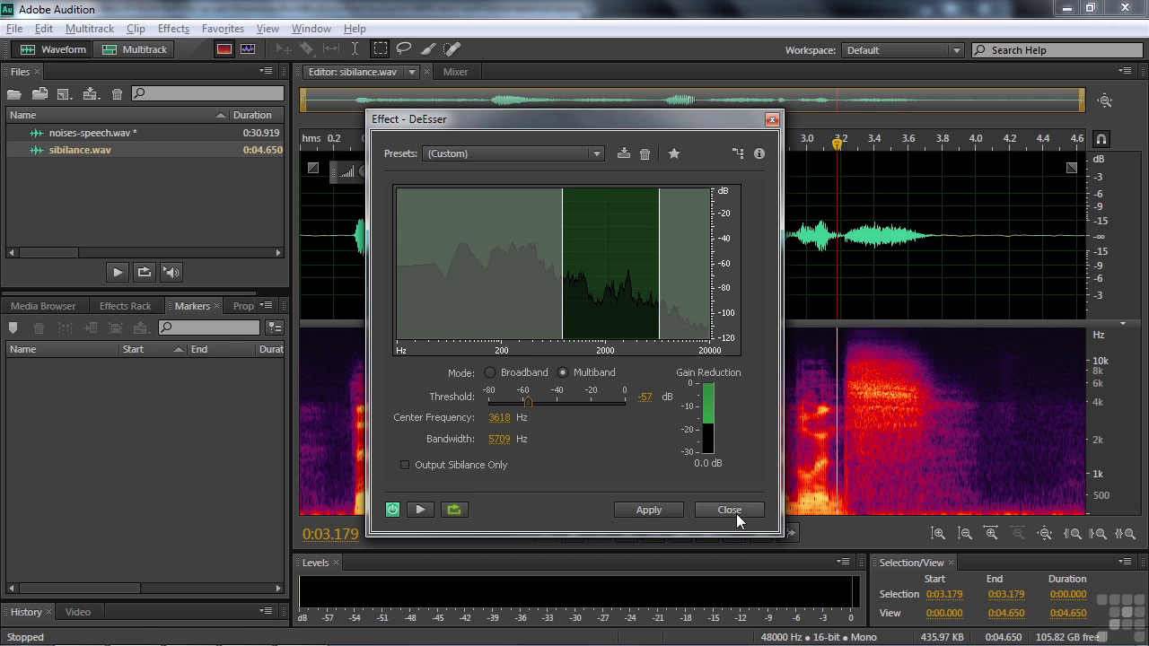
left_click(729, 509)
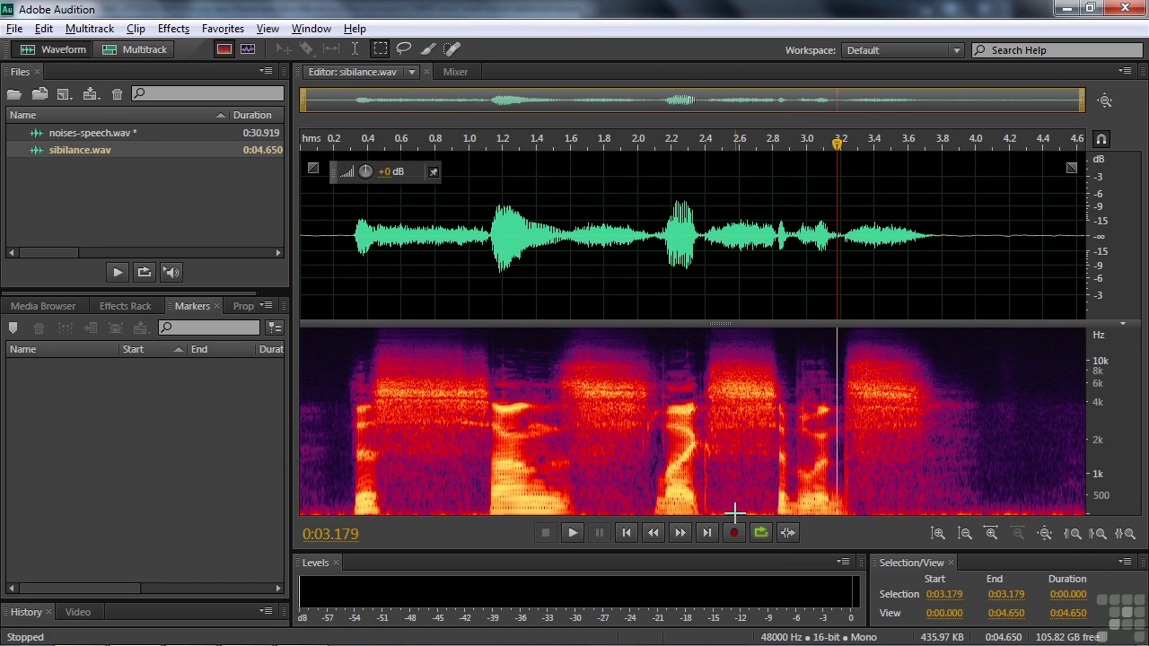